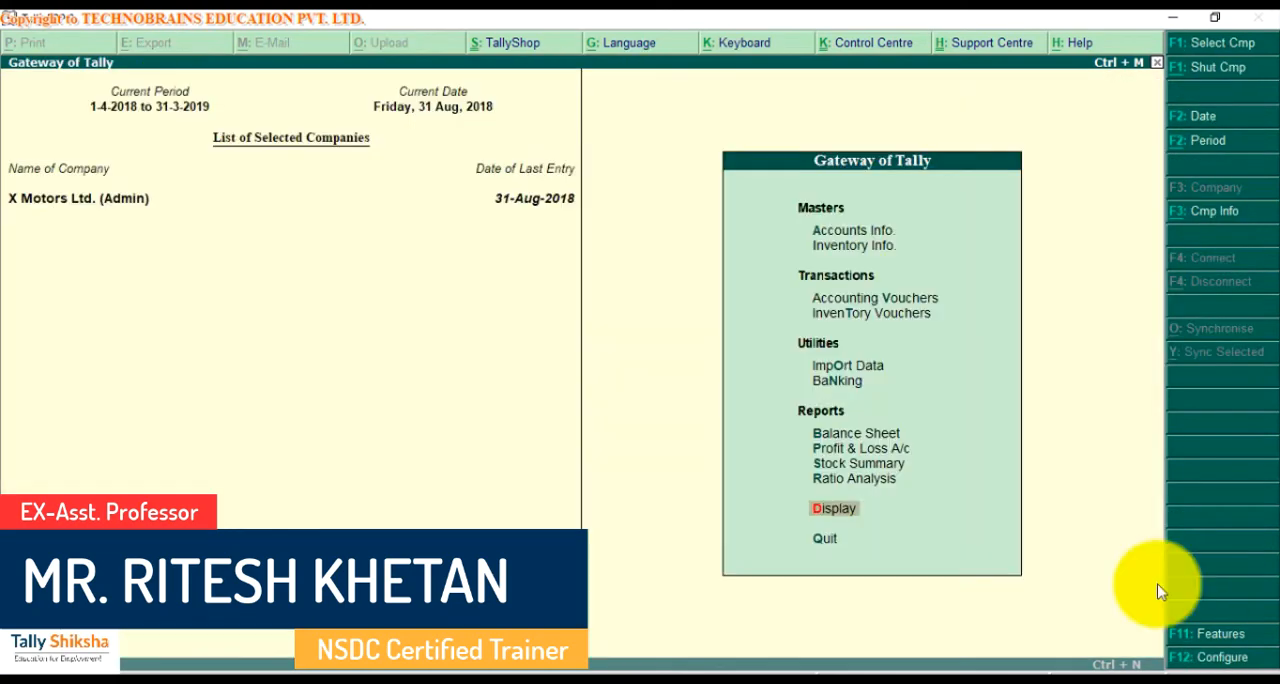
Open the Day Book and set its period to 1-Apr-2018 to 31-Aug-2018
{"action": "left_click", "coordinate": [821, 515]}
{"action": "key", "text": "y"}
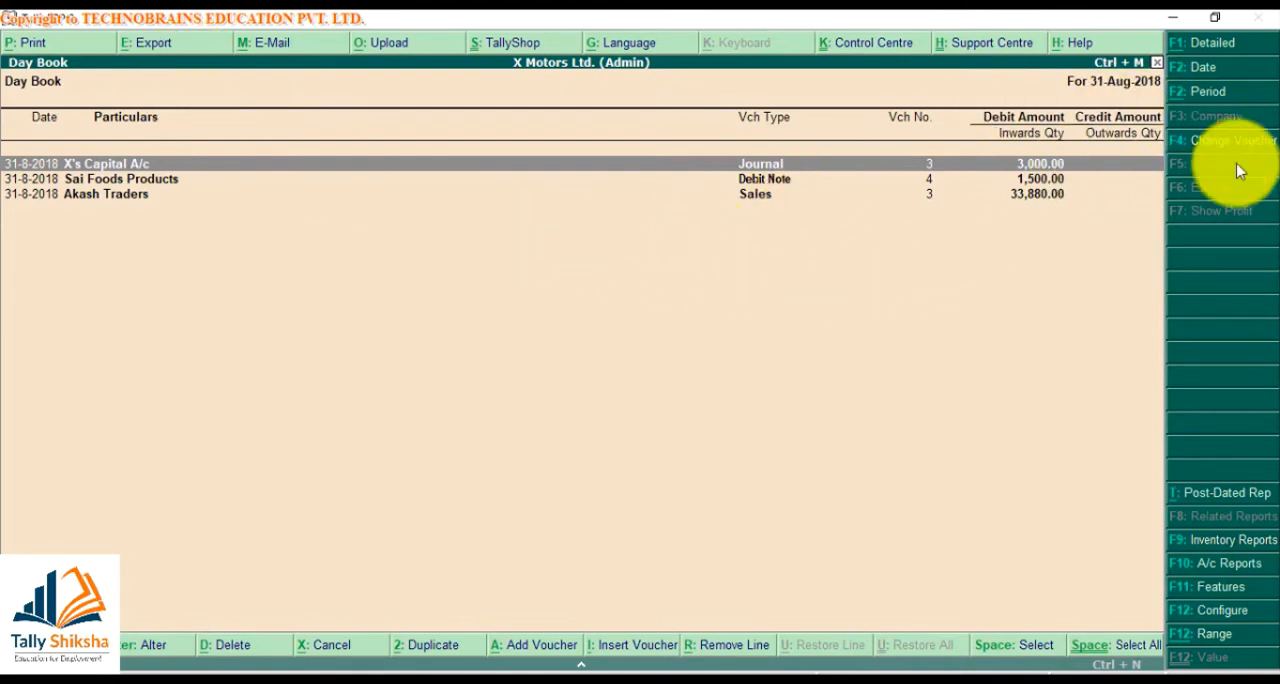
{"action": "left_click", "coordinate": [1221, 70]}
{"action": "key", "text": "Escape"}
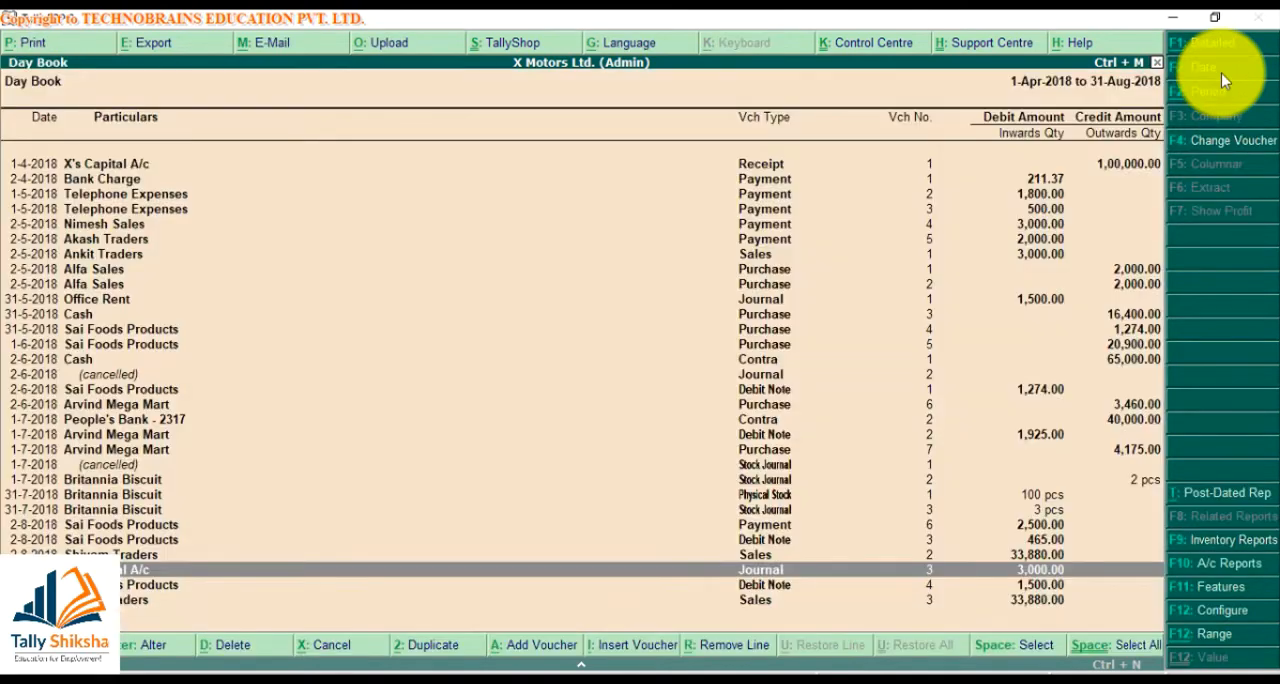
Start exporting the Day Book in the default language with Excel (Spreadsheet) as the format
{"action": "left_click", "coordinate": [177, 43]}
{"action": "key", "text": "n"}
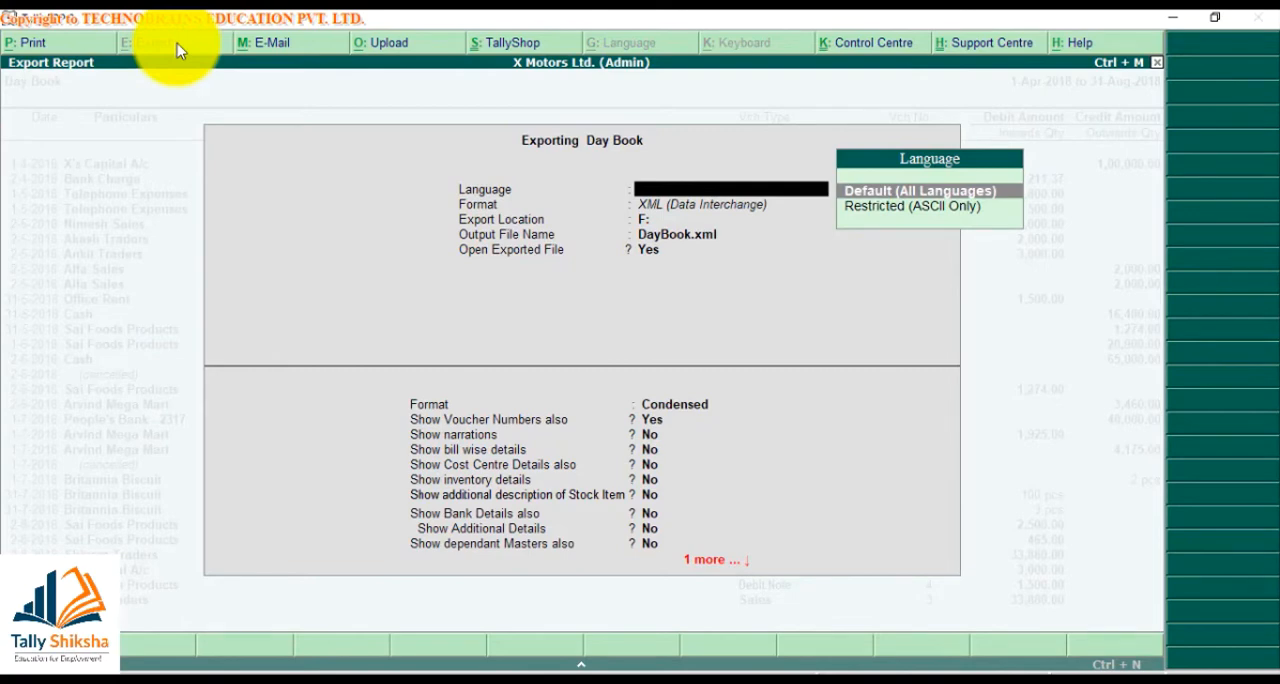
{"action": "key", "text": "Return"}
{"action": "key", "text": "Up"}
{"action": "key", "text": "Up"}
{"action": "key", "text": "Up"}
{"action": "key", "text": "Up"}
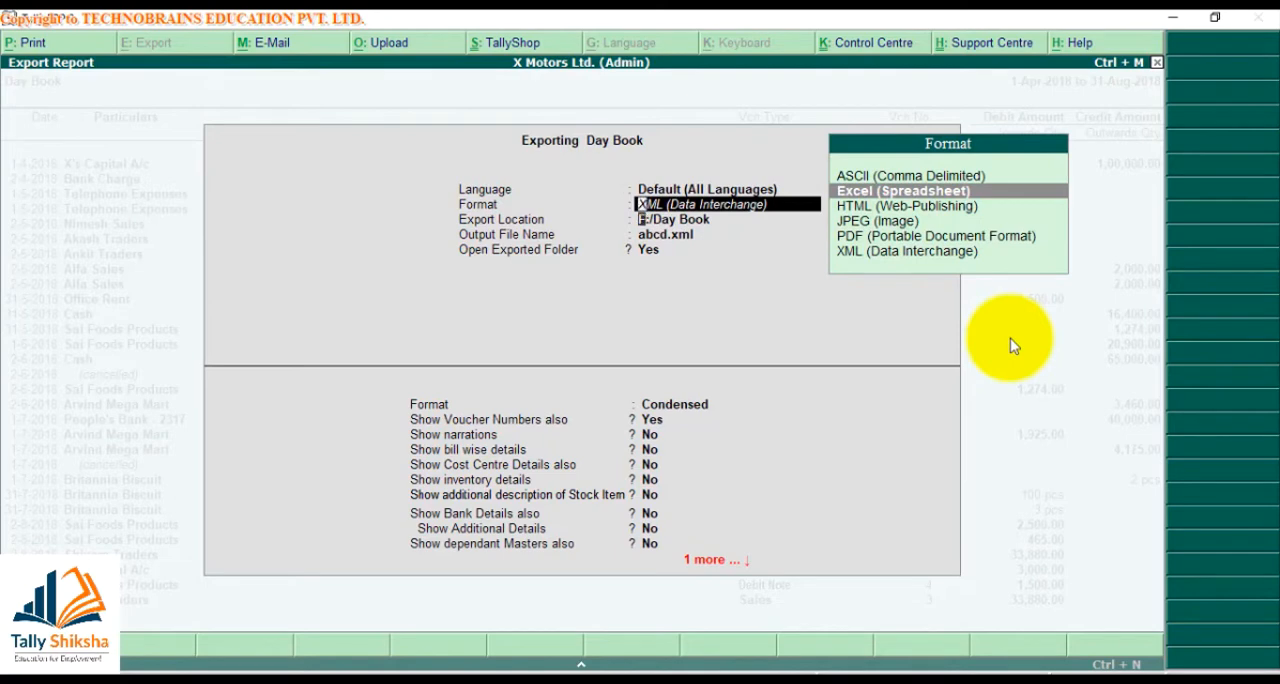
{"action": "key", "text": "Return"}
Set the Day Book's export location to F:/Day Book
{"action": "key", "text": "BackSpace"}
{"action": "key", "text": "BackSpace"}
{"action": "key", "text": "BackSpace"}
{"action": "key", "text": "BackSpace"}
{"action": "key", "text": "BackSpace"}
{"action": "key", "text": "BackSpace"}
{"action": "key", "text": "BackSpace"}
{"action": "key", "text": "BackSpace"}
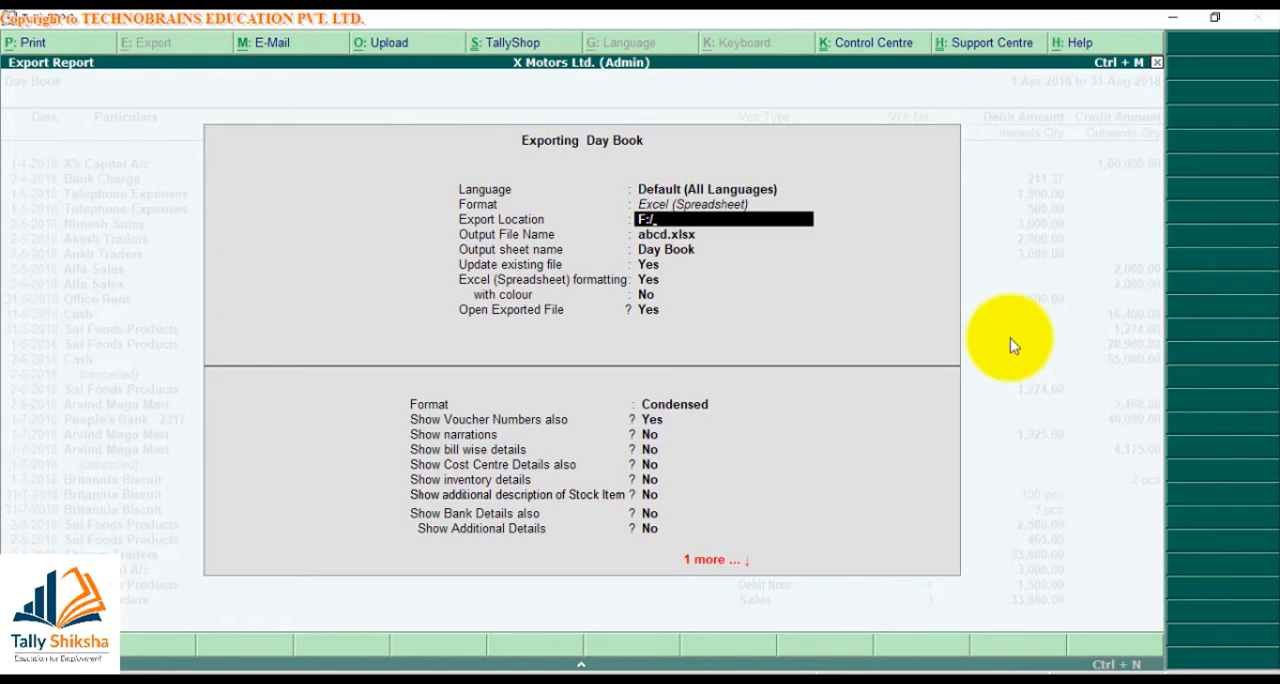
{"action": "type", "text": "Day Book"}
{"action": "key", "text": "Return"}
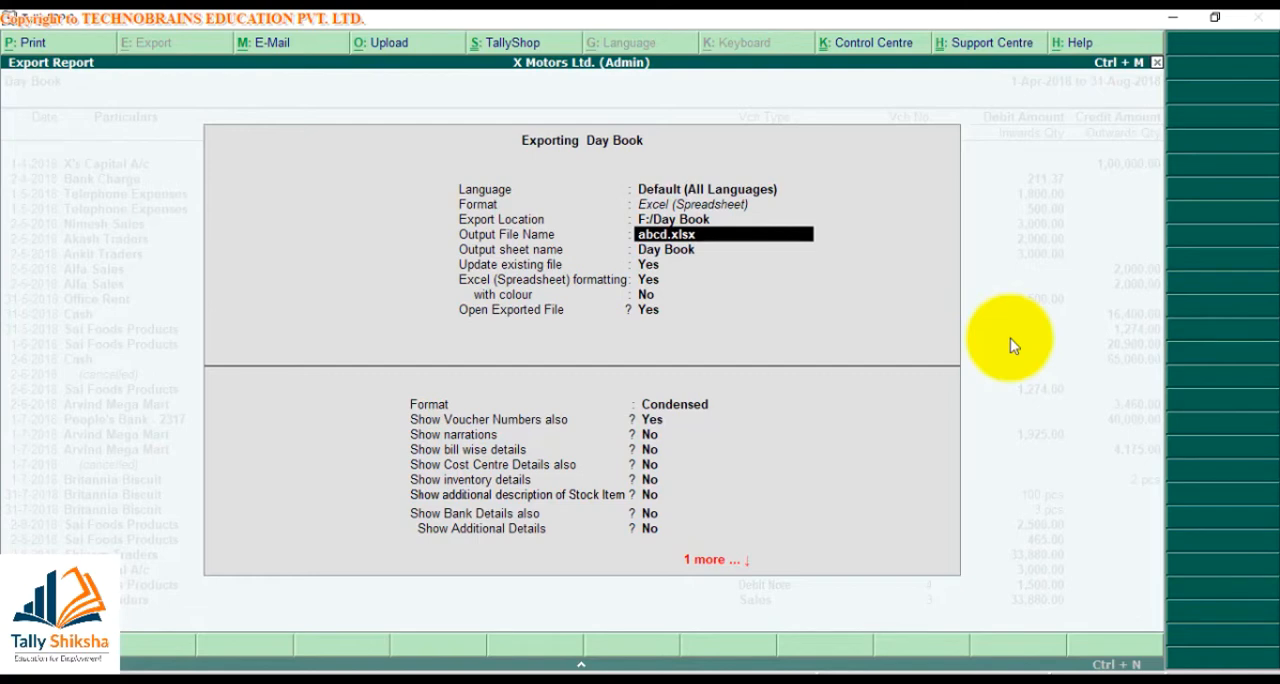
Name the output file Day Book.xlsx and accept the existing sheet name, update, formatting, colour and open-file options
{"action": "type", "text": "Day Book.xlsx"}
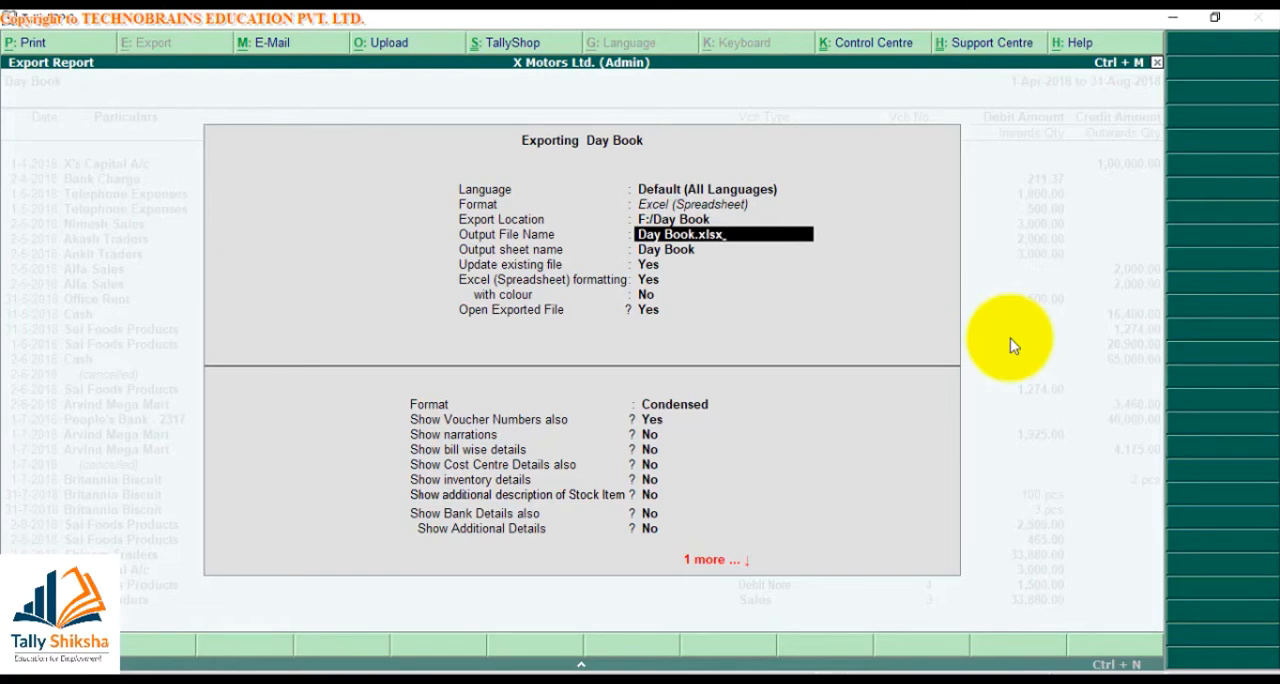
{"action": "key", "text": "Return"}
{"action": "key", "text": "Return"}
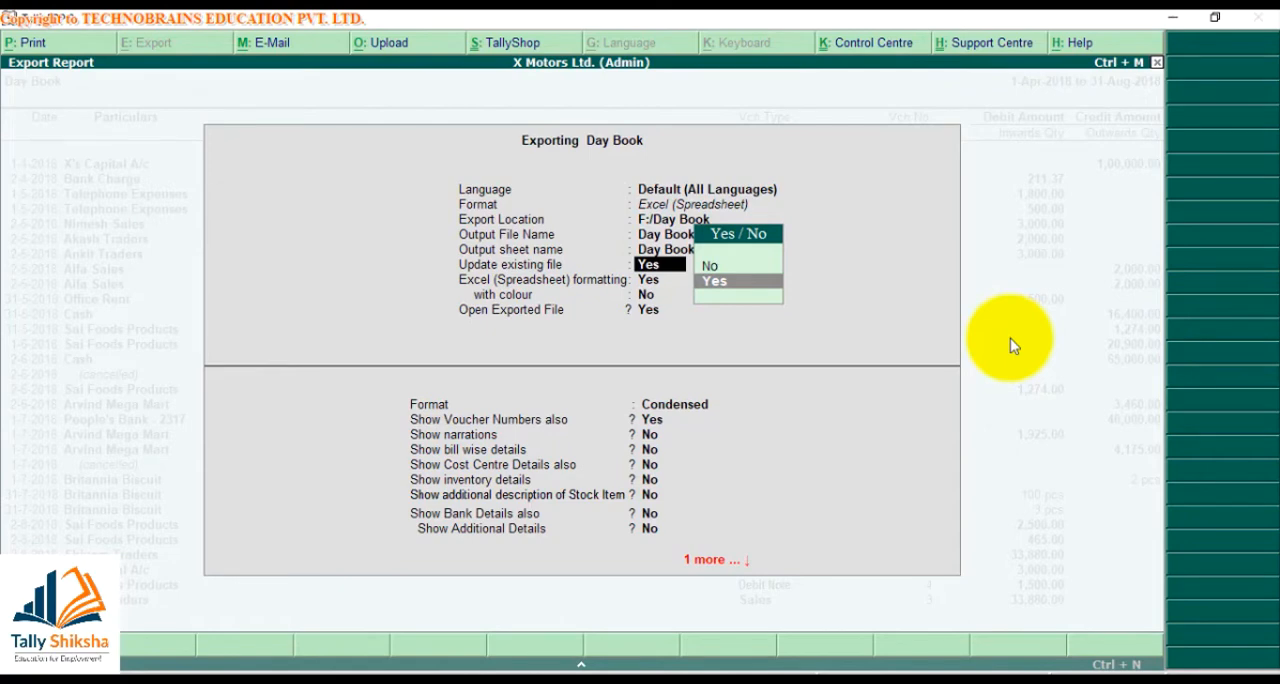
{"action": "key", "text": "Return"}
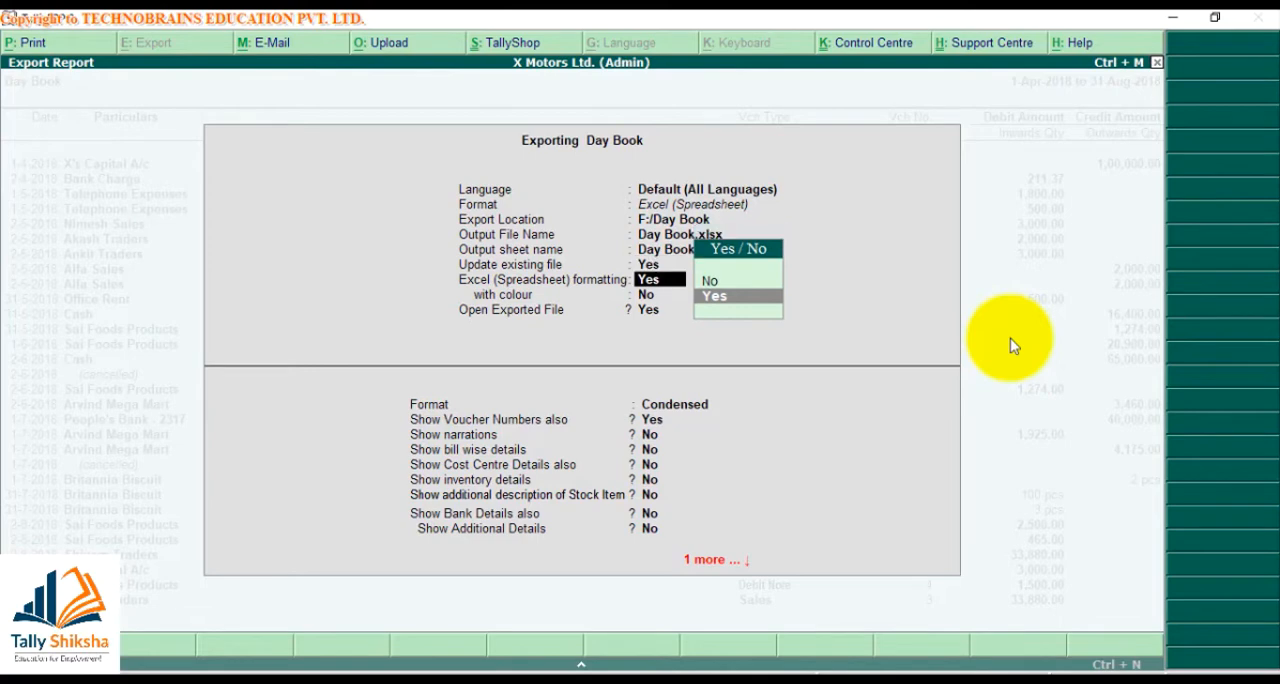
{"action": "key", "text": "Return"}
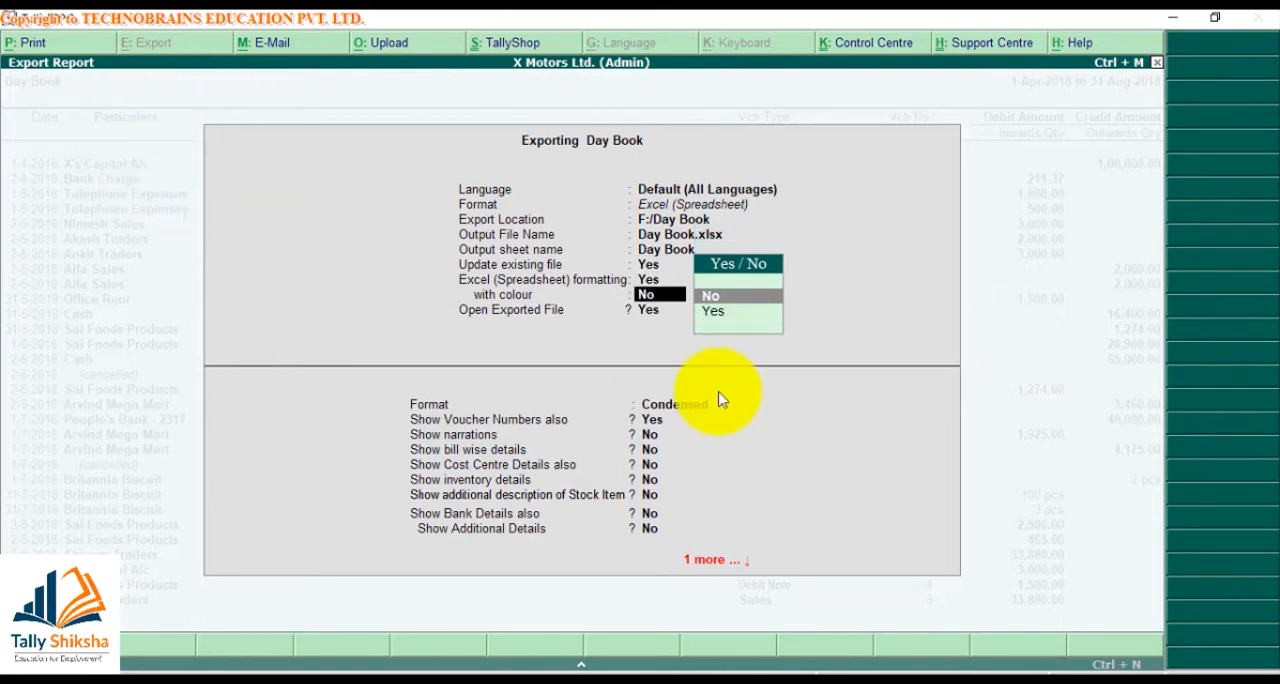
{"action": "key", "text": "Return"}
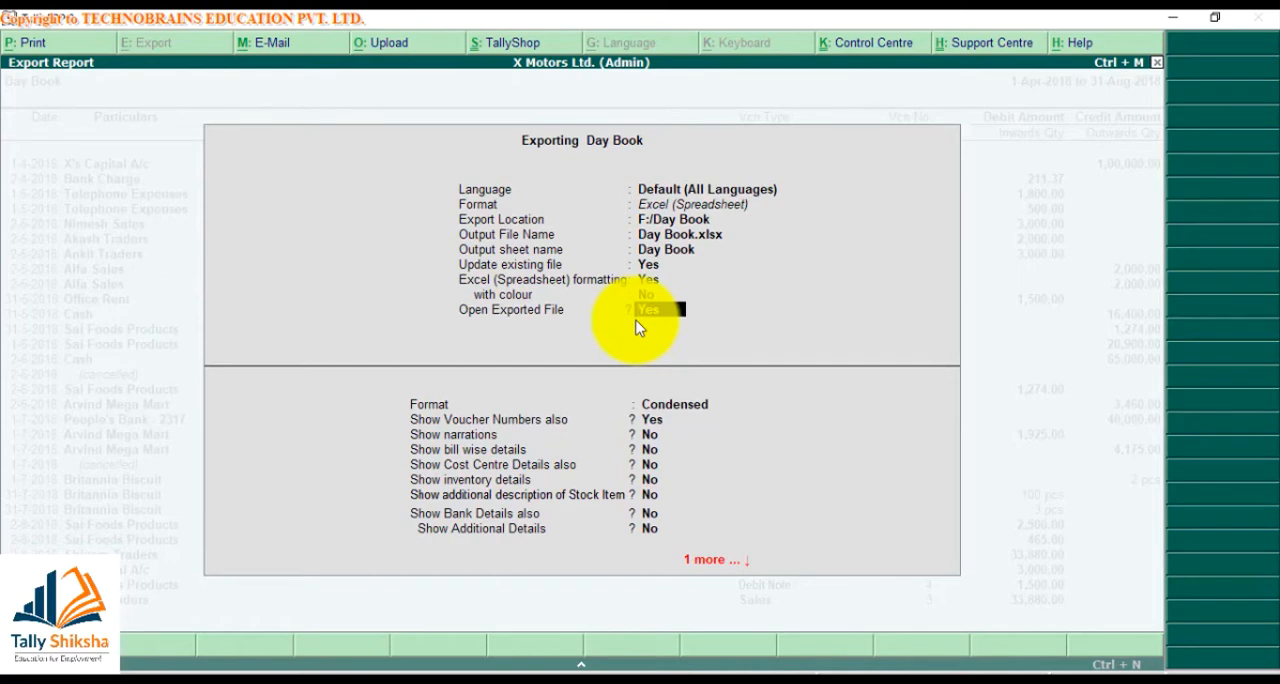
{"action": "key", "text": "Return"}
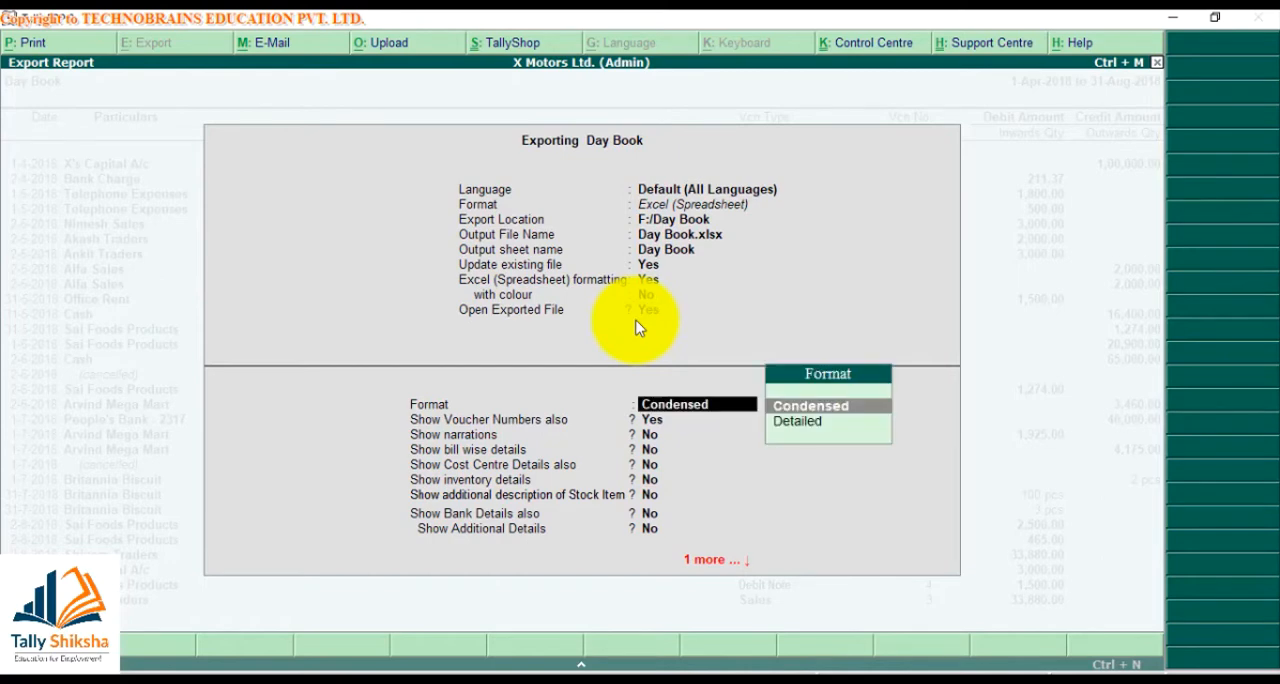
Set the Day Book report to Detailed with narrations and inventory details, and export it
{"action": "key", "text": "Down"}
{"action": "key", "text": "Return"}
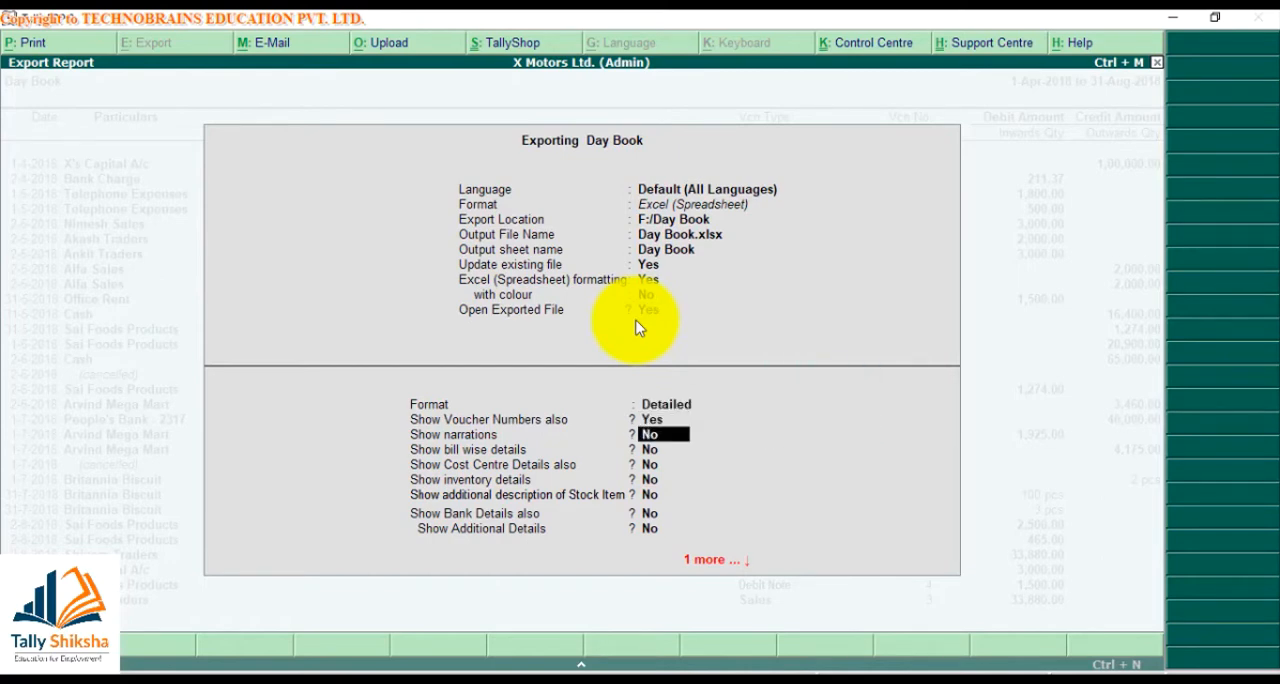
{"action": "key", "text": "y"}
{"action": "key", "text": "Return"}
{"action": "key", "text": "Return"}
{"action": "key", "text": "Return"}
{"action": "key", "text": "y"}
{"action": "key", "text": "Return"}
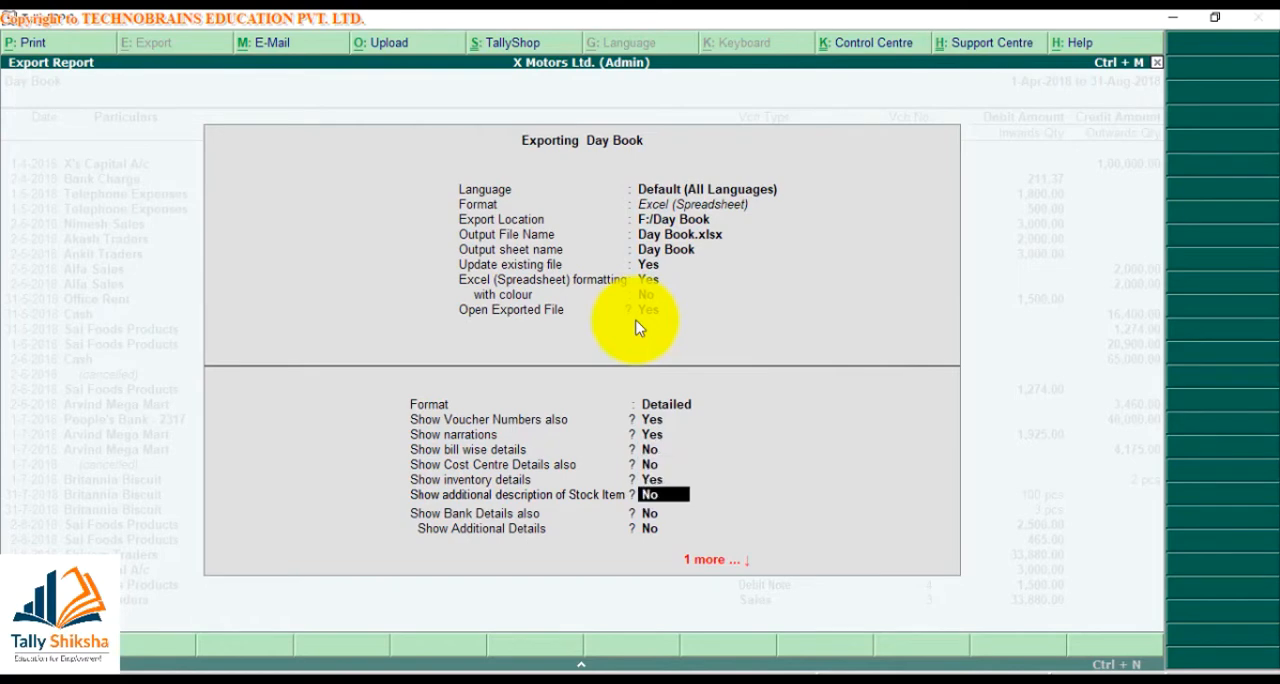
{"action": "key", "text": "Return"}
{"action": "key", "text": "Return"}
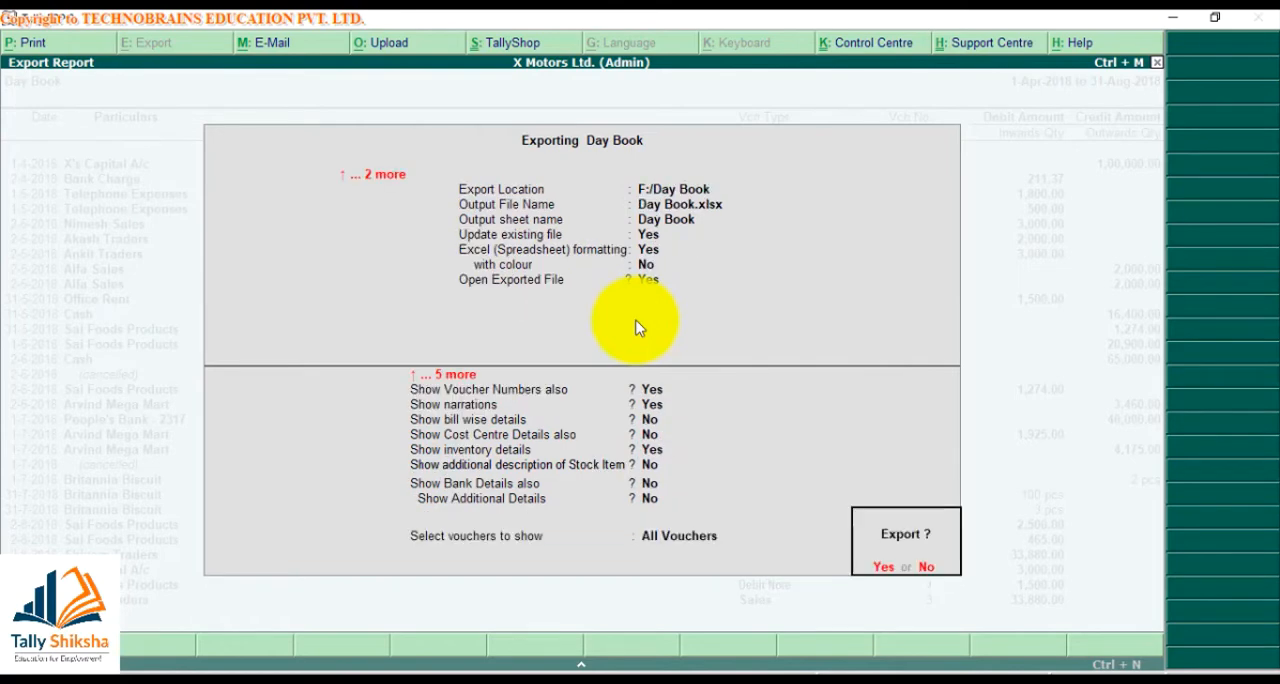
{"action": "key", "text": "Return"}
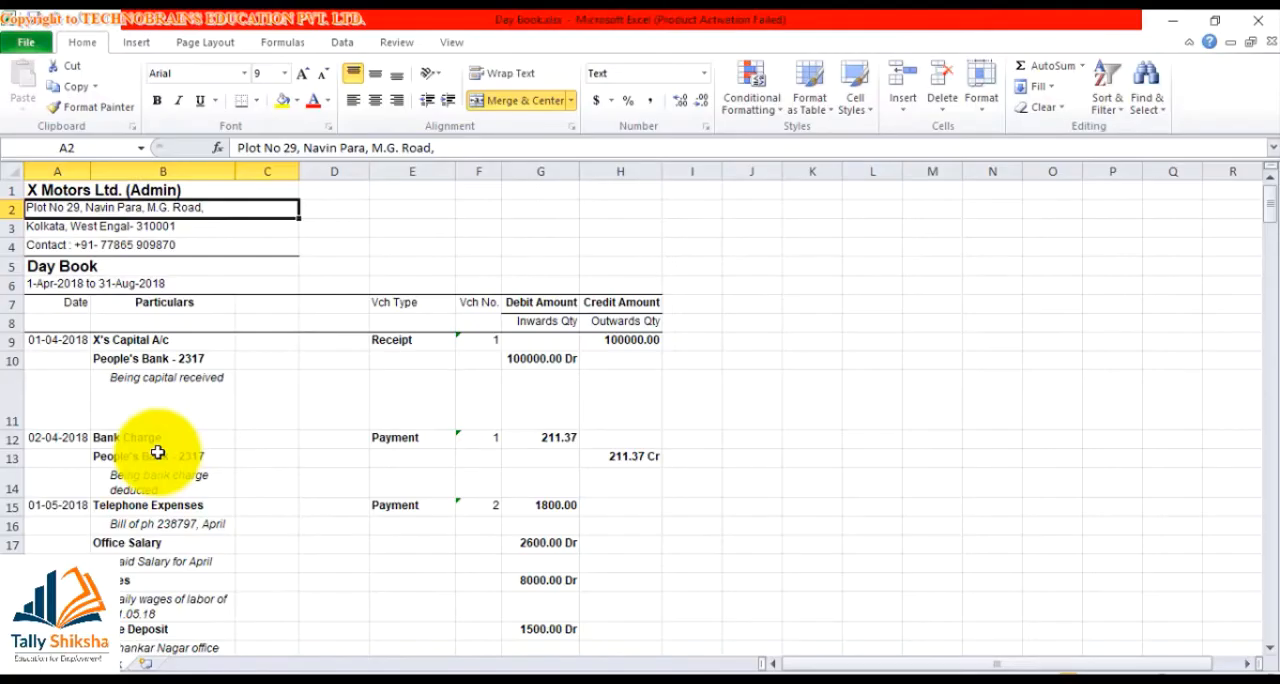
Look through the voucher entries, narrations and stock items in the exported Day Book workbook, and close it
{"action": "key", "text": "Down"}
{"action": "key", "text": "Down"}
{"action": "key", "text": "Down"}
{"action": "key", "text": "Down"}
{"action": "key", "text": "Down"}
{"action": "key", "text": "Down"}
{"action": "key", "text": "Down"}
{"action": "key", "text": "Down"}
{"action": "key", "text": "Down"}
{"action": "key", "text": "Down"}
{"action": "key", "text": "Down"}
{"action": "key", "text": "Down"}
{"action": "key", "text": "Down"}
{"action": "key", "text": "Down"}
{"action": "key", "text": "Down"}
{"action": "key", "text": "Down"}
{"action": "key", "text": "Down"}
{"action": "key", "text": "Down"}
{"action": "key", "text": "Down"}
{"action": "key", "text": "Down"}
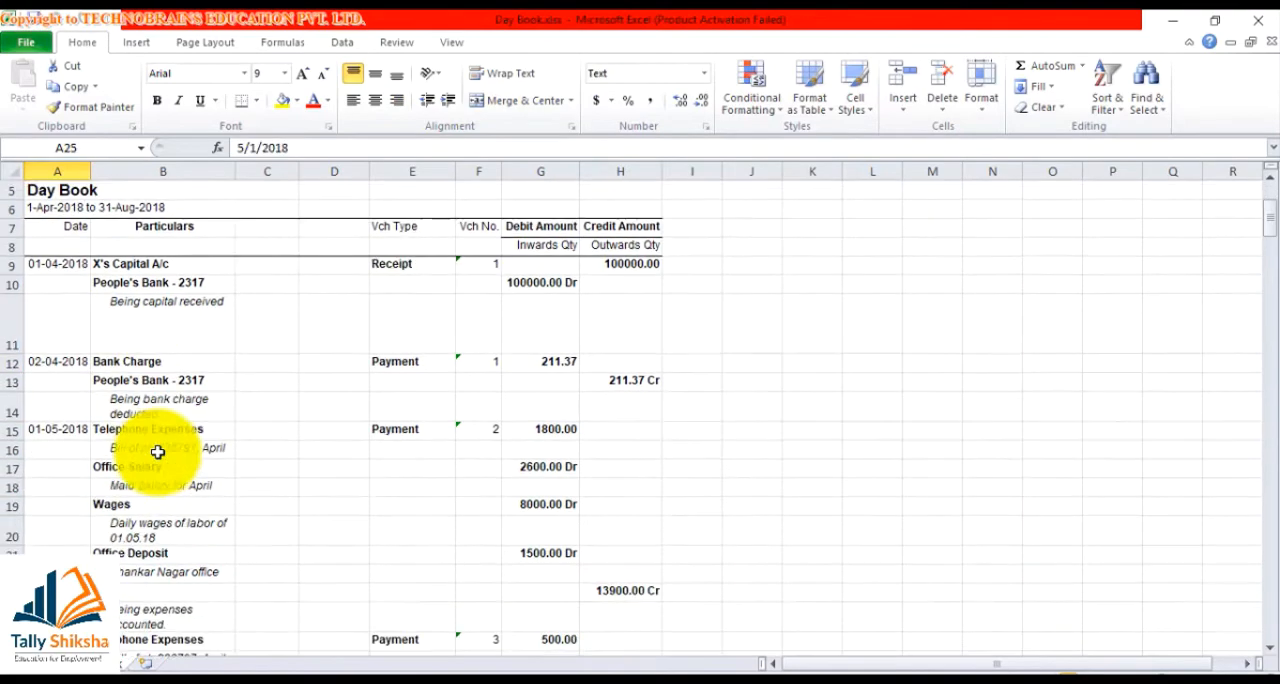
{"action": "key", "text": "Down"}
{"action": "key", "text": "Down"}
{"action": "key", "text": "Down"}
{"action": "key", "text": "Down"}
{"action": "key", "text": "Down"}
{"action": "key", "text": "Down"}
{"action": "key", "text": "Down"}
{"action": "key", "text": "Down"}
{"action": "key", "text": "Down"}
{"action": "key", "text": "Down"}
{"action": "key", "text": "Down"}
{"action": "key", "text": "Down"}
{"action": "key", "text": "Down"}
{"action": "key", "text": "Down"}
{"action": "key", "text": "Down"}
{"action": "key", "text": "Down"}
{"action": "key", "text": "Down"}
{"action": "key", "text": "Down"}
{"action": "key", "text": "Down"}
{"action": "key", "text": "Down"}
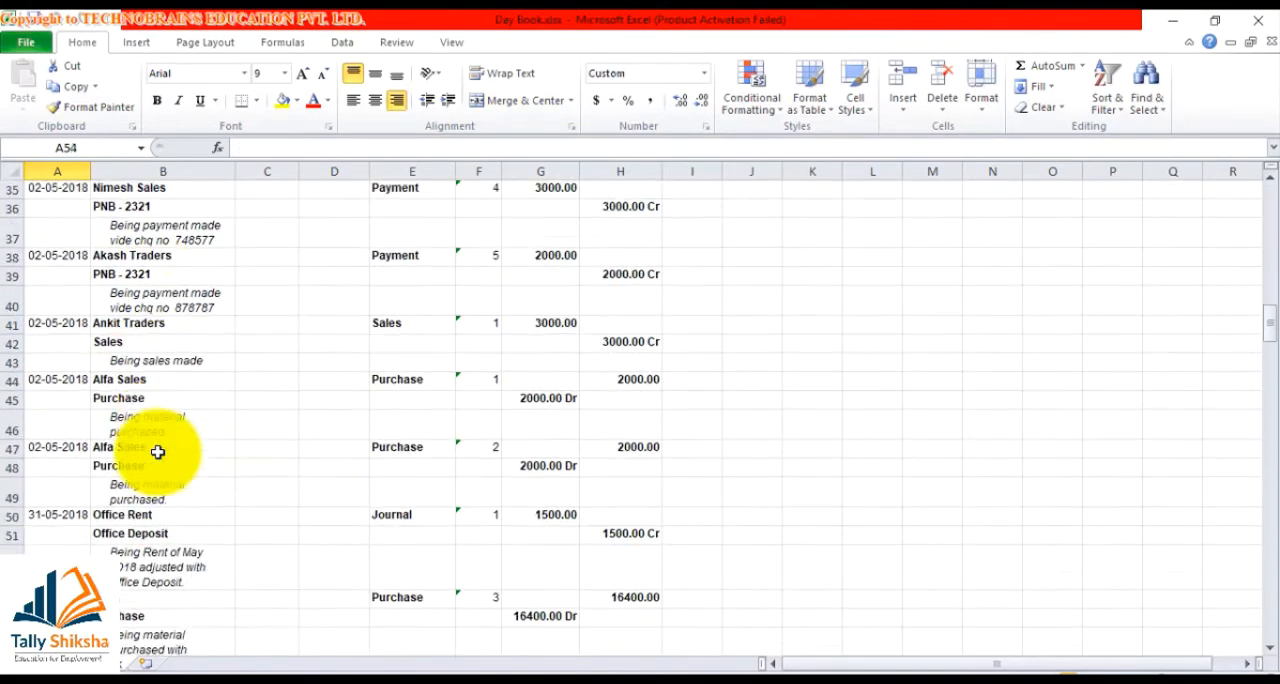
{"action": "key", "text": "Down"}
{"action": "key", "text": "Down"}
{"action": "key", "text": "Down"}
{"action": "key", "text": "Down"}
{"action": "key", "text": "Down"}
{"action": "key", "text": "Down"}
{"action": "key", "text": "Down"}
{"action": "key", "text": "Down"}
{"action": "key", "text": "Down"}
{"action": "key", "text": "Down"}
{"action": "key", "text": "Down"}
{"action": "key", "text": "Down"}
{"action": "key", "text": "Down"}
{"action": "key", "text": "Down"}
{"action": "key", "text": "Down"}
{"action": "key", "text": "Down"}
{"action": "key", "text": "Down"}
{"action": "key", "text": "Down"}
{"action": "key", "text": "Down"}
{"action": "key", "text": "Down"}
{"action": "key", "text": "Down"}
{"action": "key", "text": "Down"}
{"action": "key", "text": "Down"}
{"action": "key", "text": "Down"}
{"action": "key", "text": "Down"}
{"action": "key", "text": "Down"}
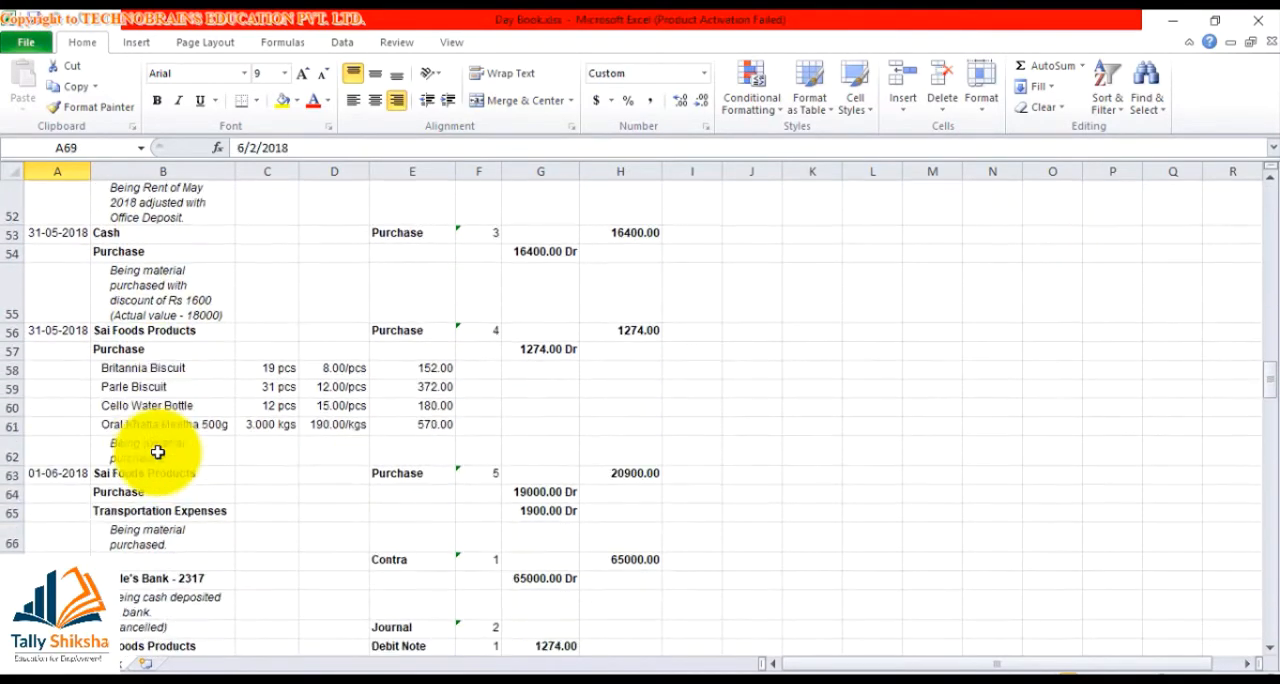
{"action": "left_click", "coordinate": [1275, 25]}
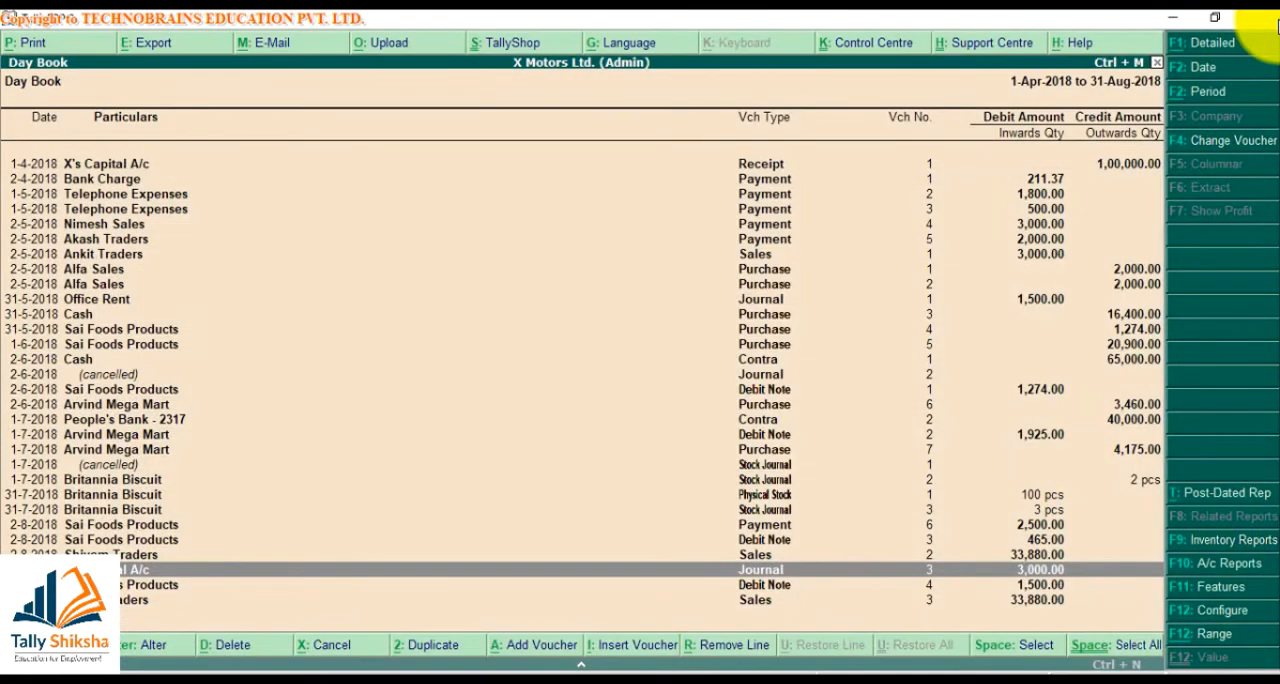
Open Shivam Traders' sales voucher No. 2 from August in the Sales Register
{"action": "key", "text": "Escape"}
{"action": "key", "text": "Escape"}
{"action": "key", "text": "d"}
{"action": "key", "text": "a"}
{"action": "key", "text": "s"}
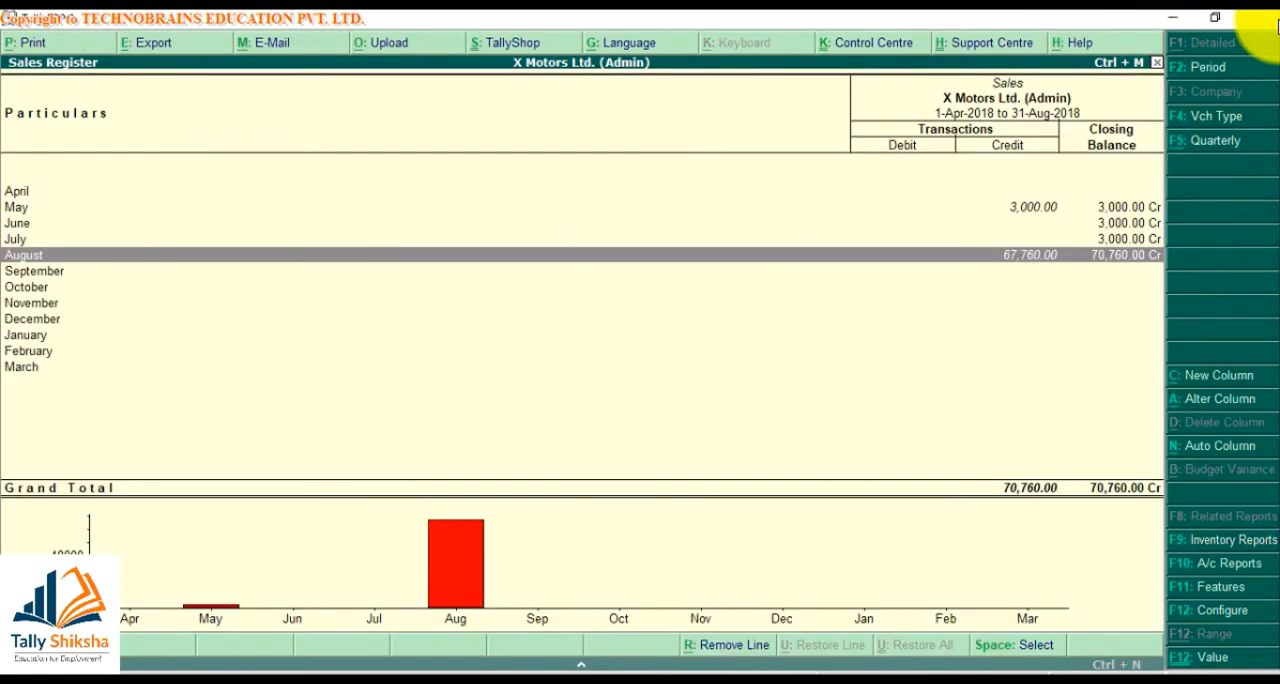
{"action": "key", "text": "Return"}
Start exporting the sales voucher with PDF (Portable Document Format) as the format
{"action": "key", "text": "Return"}
{"action": "key", "text": "alt+e"}
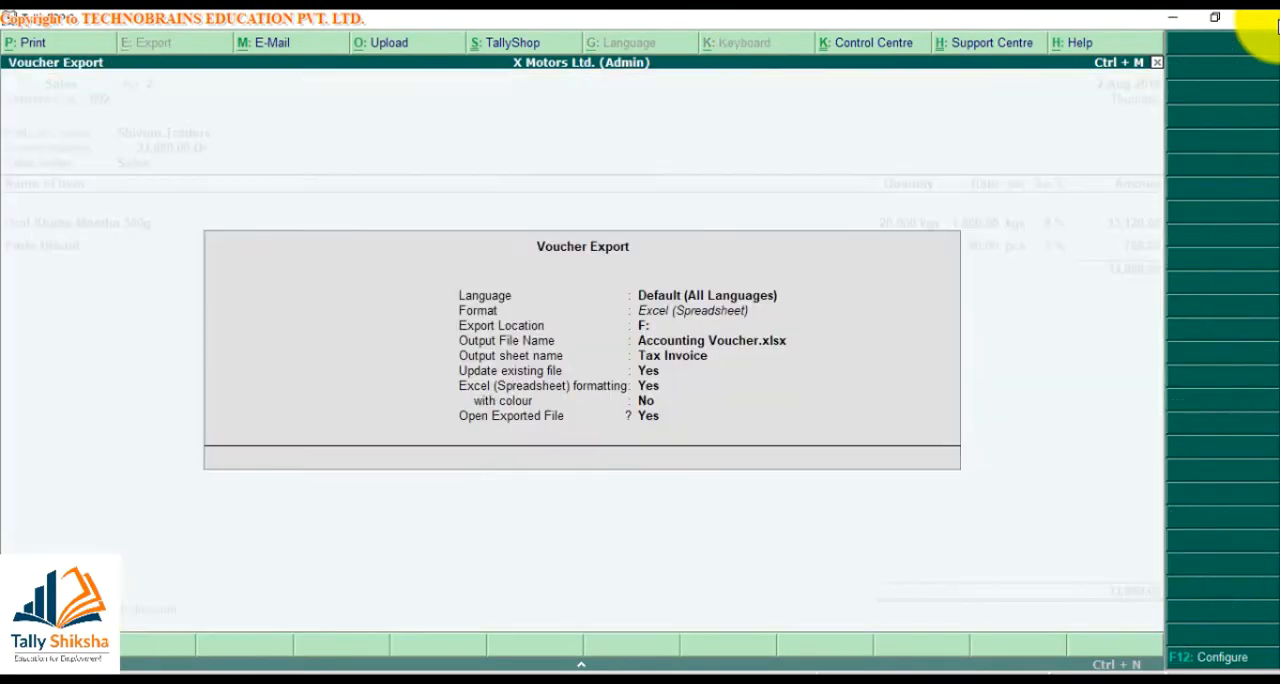
{"action": "key", "text": "Return"}
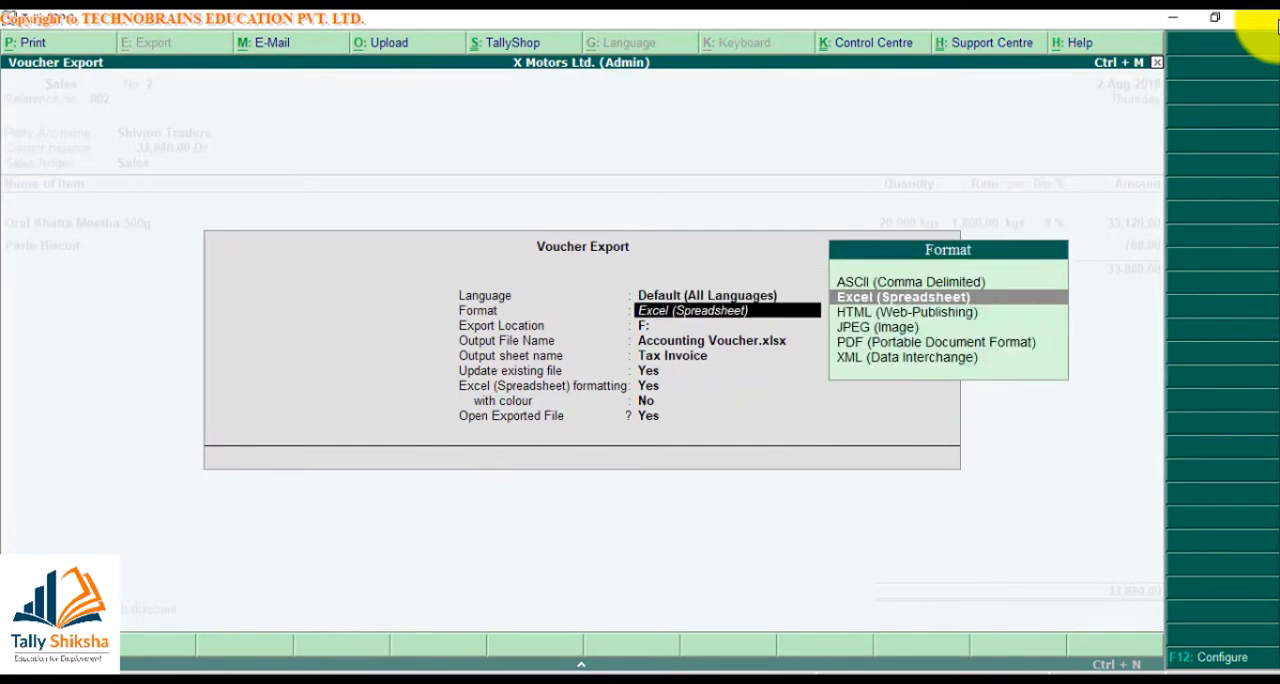
{"action": "key", "text": "Down"}
{"action": "key", "text": "Down"}
{"action": "key", "text": "Down"}
Set the voucher's export location to e:/
{"action": "key", "text": "Return"}
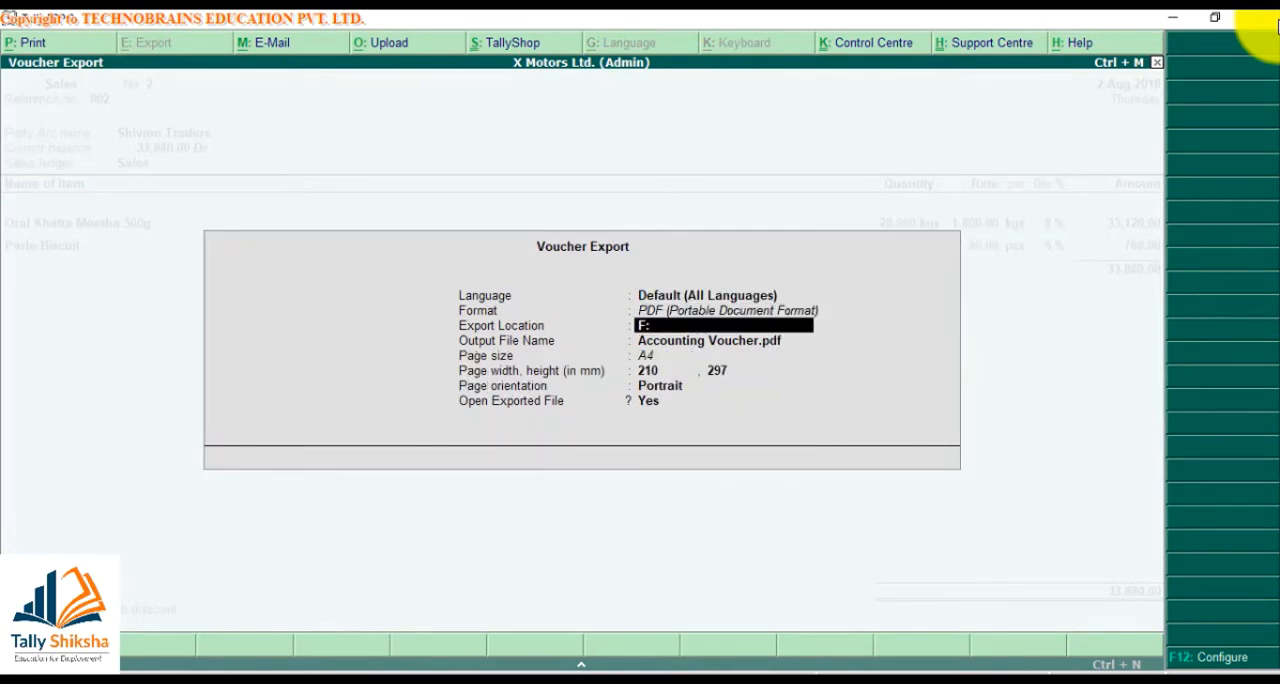
{"action": "key", "text": "BackSpace"}
{"action": "key", "text": "BackSpace"}
{"action": "type", "text": "e:/"}
{"action": "key", "text": "Return"}
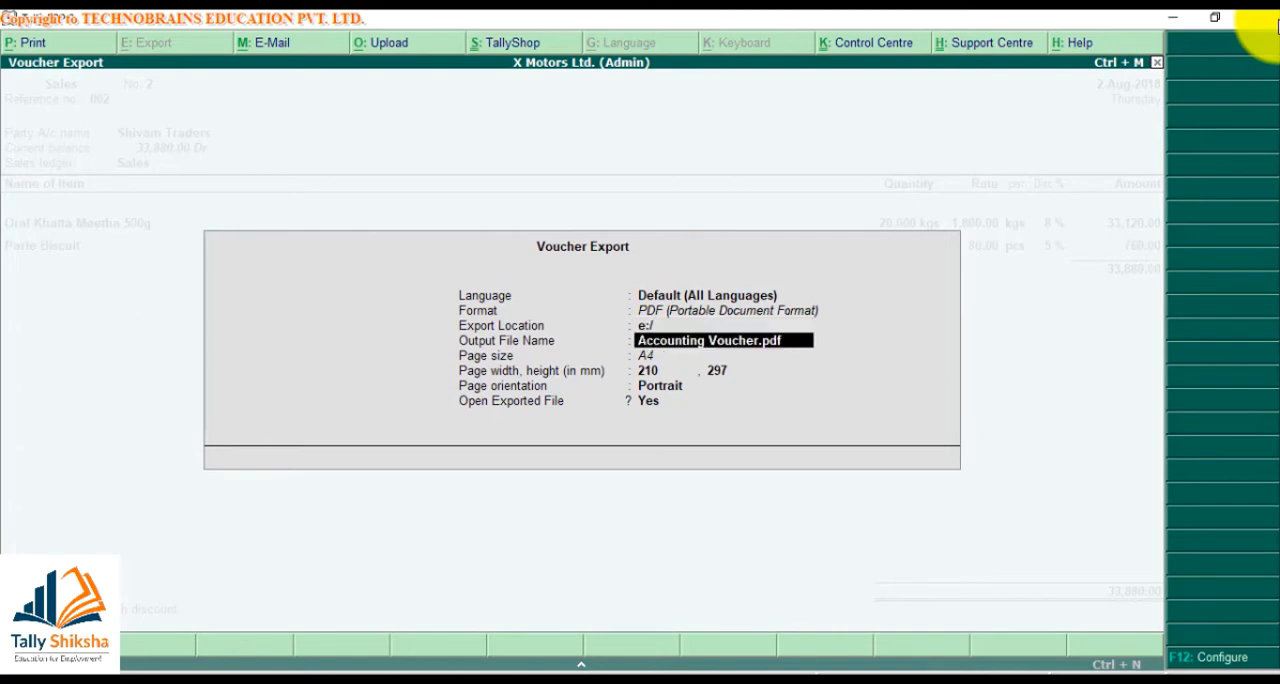
Name the output file Shivam.pdf and export the voucher as an A4 portrait page
{"action": "type", "text": "Shivam."}
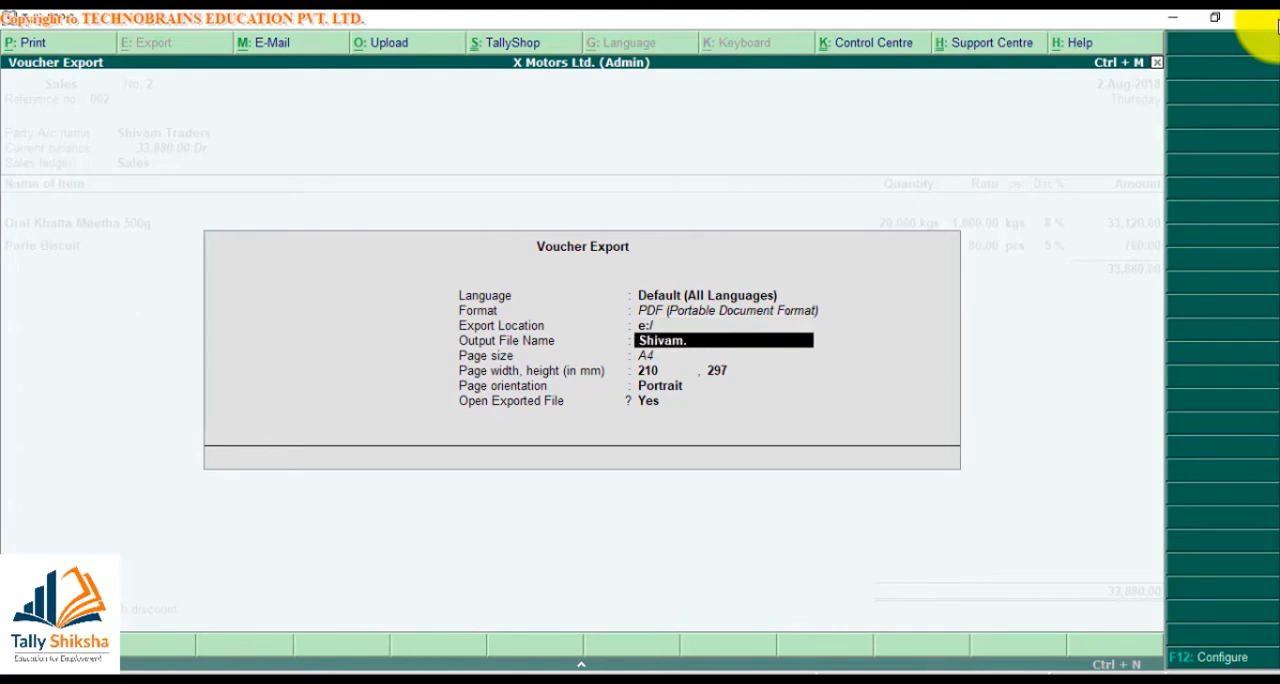
{"action": "type", "text": "pdf"}
{"action": "key", "text": "Return"}
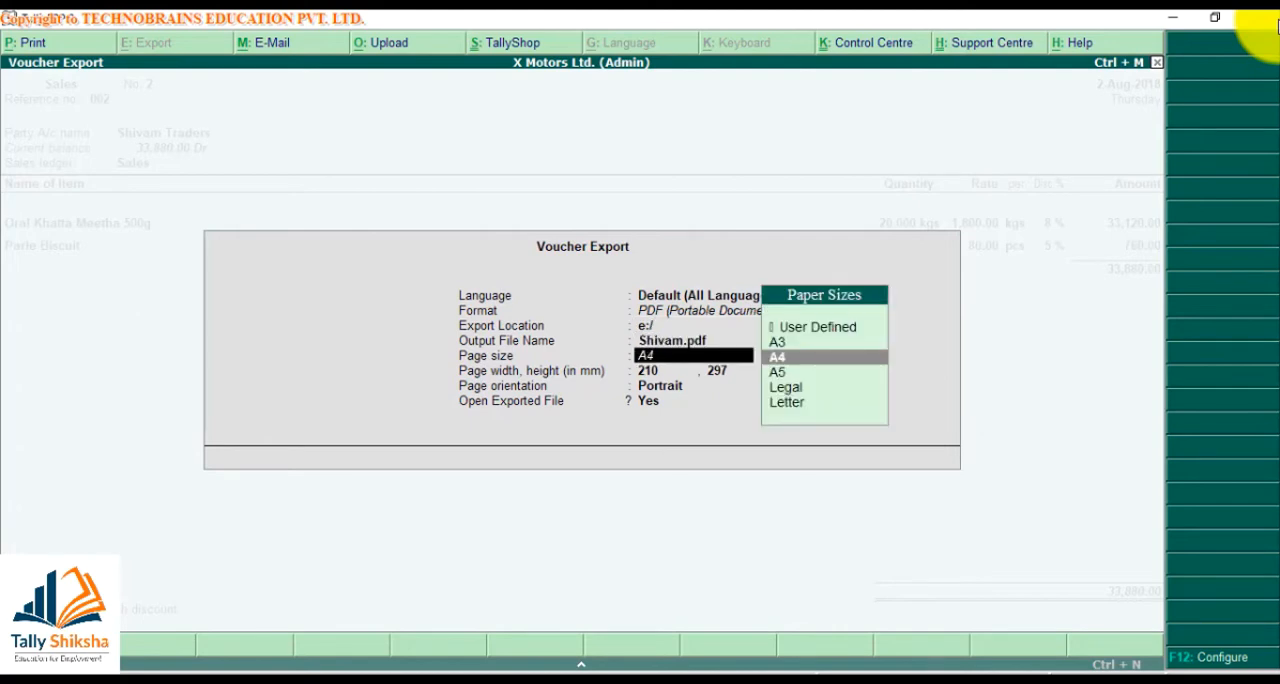
{"action": "key", "text": "Return"}
{"action": "key", "text": "Return"}
{"action": "key", "text": "Return"}
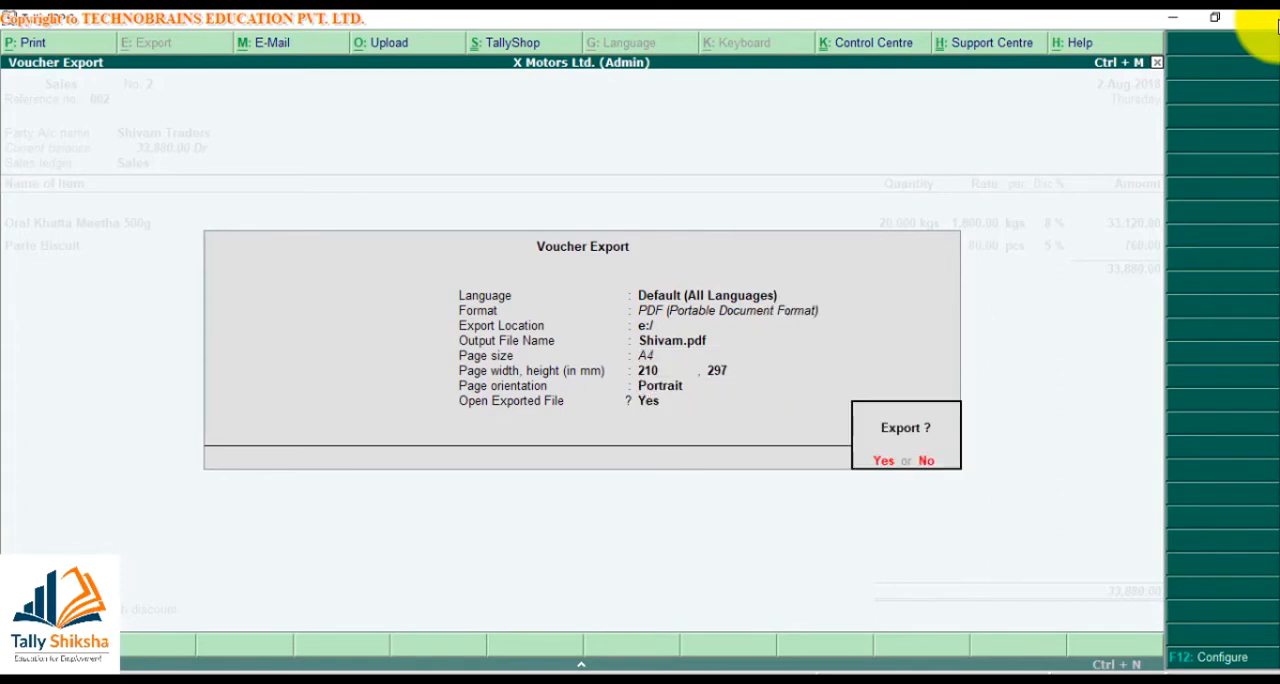
{"action": "key", "text": "Return"}
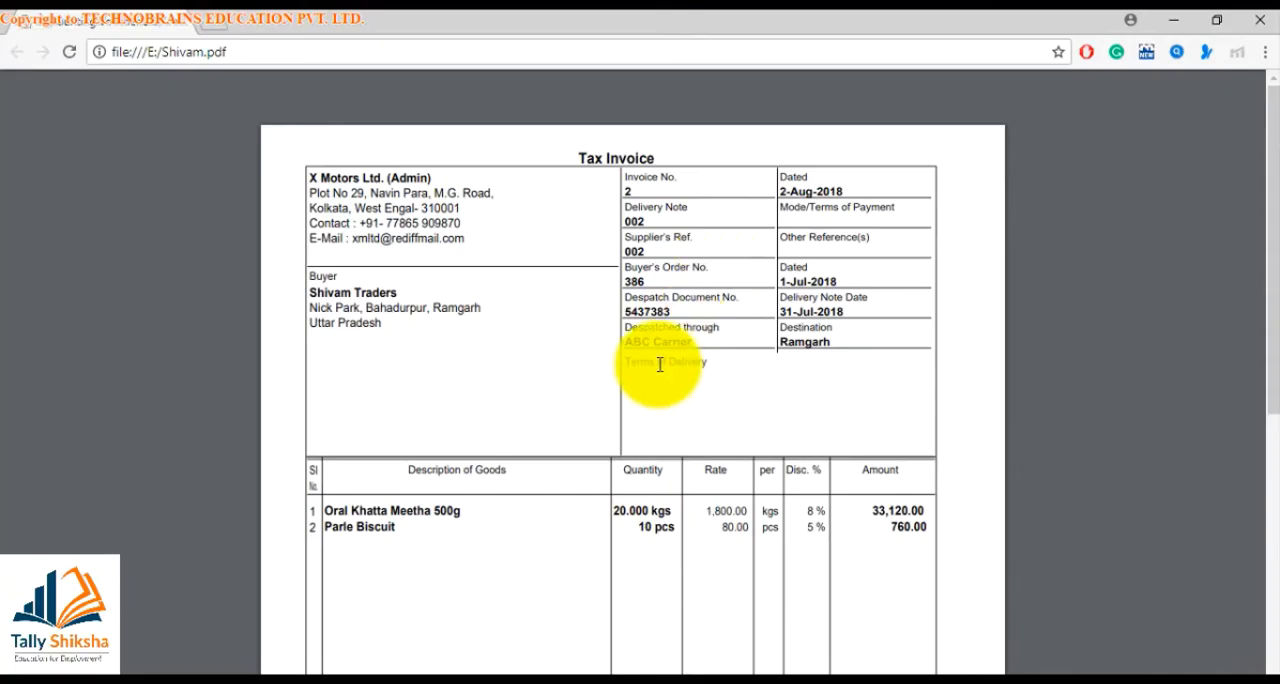
Review the exported tax invoice PDF down to its end and close it
{"action": "scroll", "coordinate": [659, 364], "scroll_direction": "down", "scroll_amount": 1}
{"action": "scroll", "coordinate": [659, 364], "scroll_direction": "down", "scroll_amount": 5}
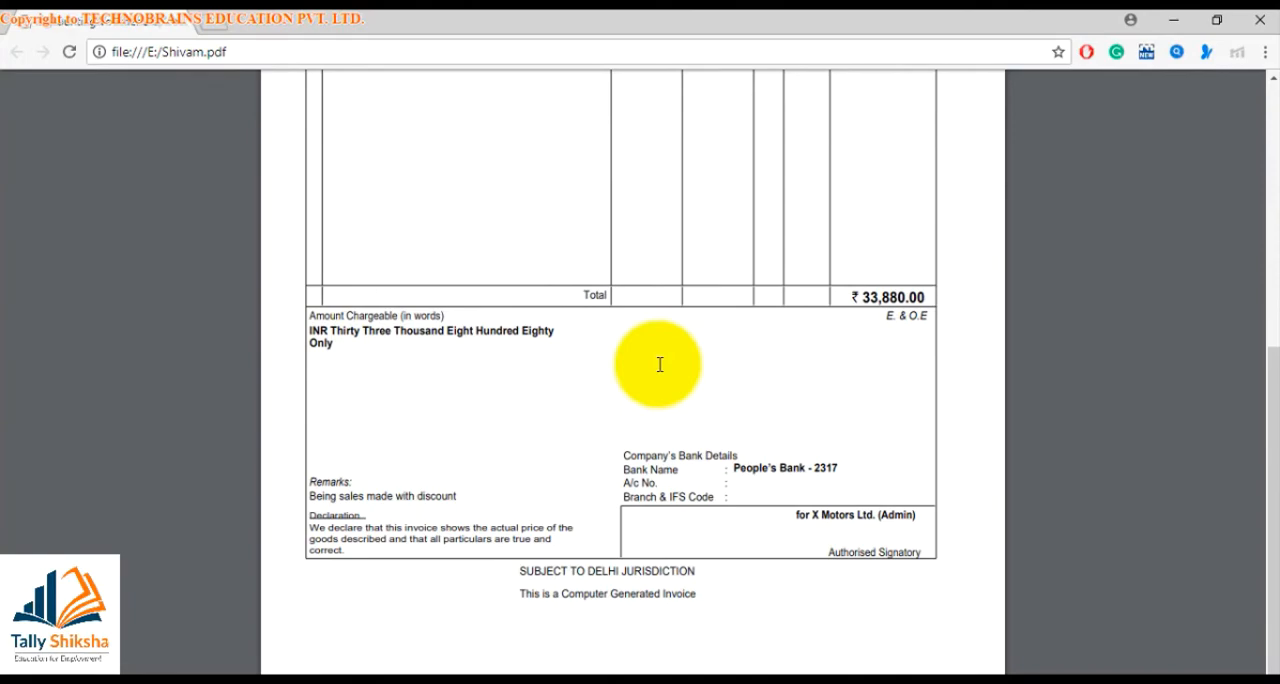
{"action": "left_click", "coordinate": [1260, 20]}
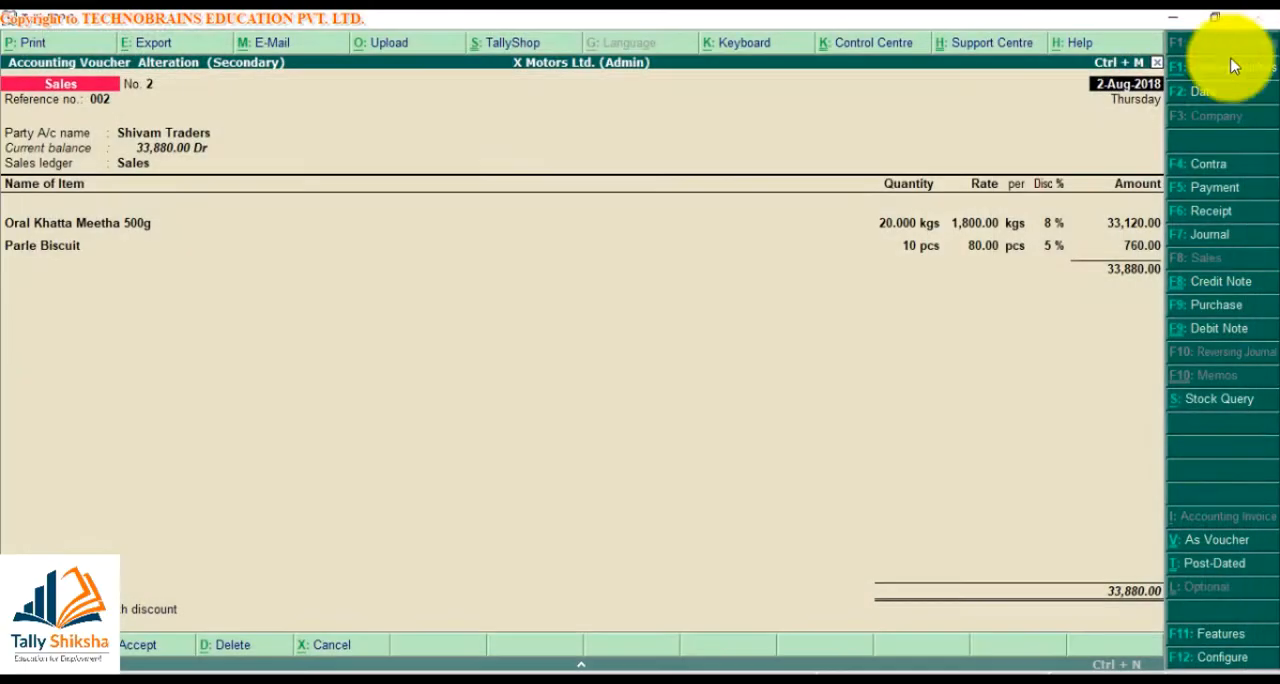
Quit the sales voucher without saving and return to the Gateway of Tally
{"action": "key", "text": "Escape"}
{"action": "key", "text": "y"}
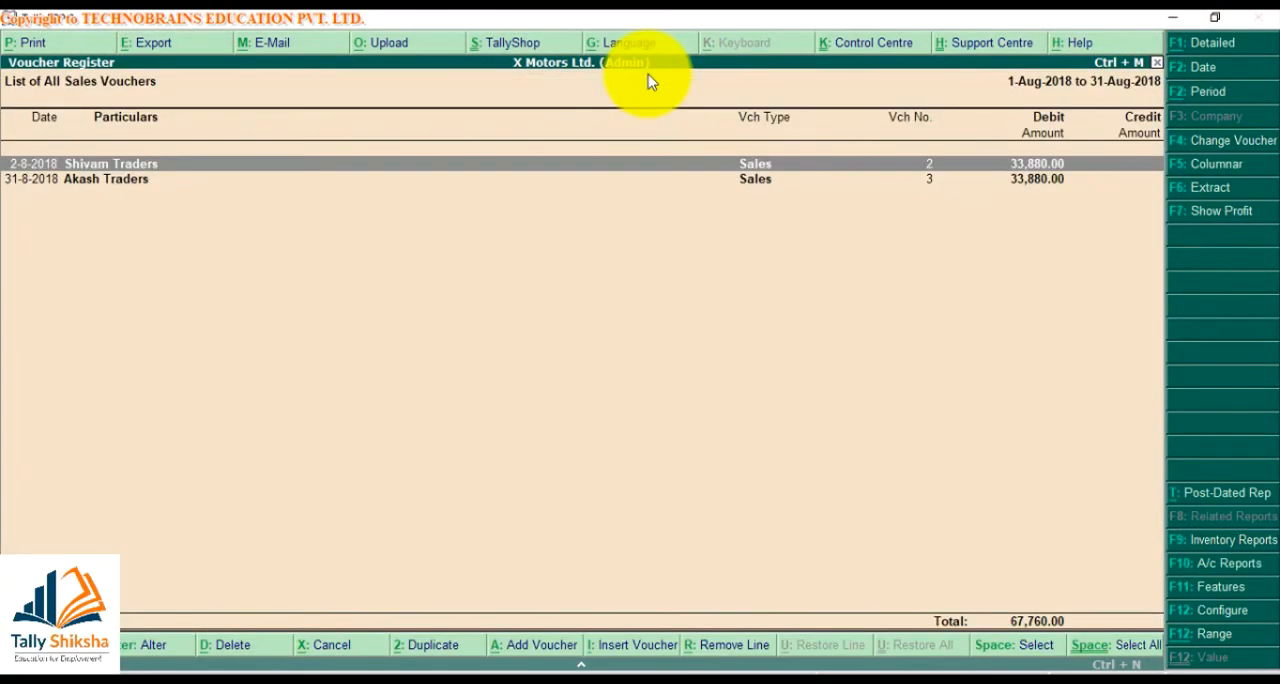
{"action": "key", "text": "Escape"}
{"action": "key", "text": "Escape"}
{"action": "key", "text": "Escape"}
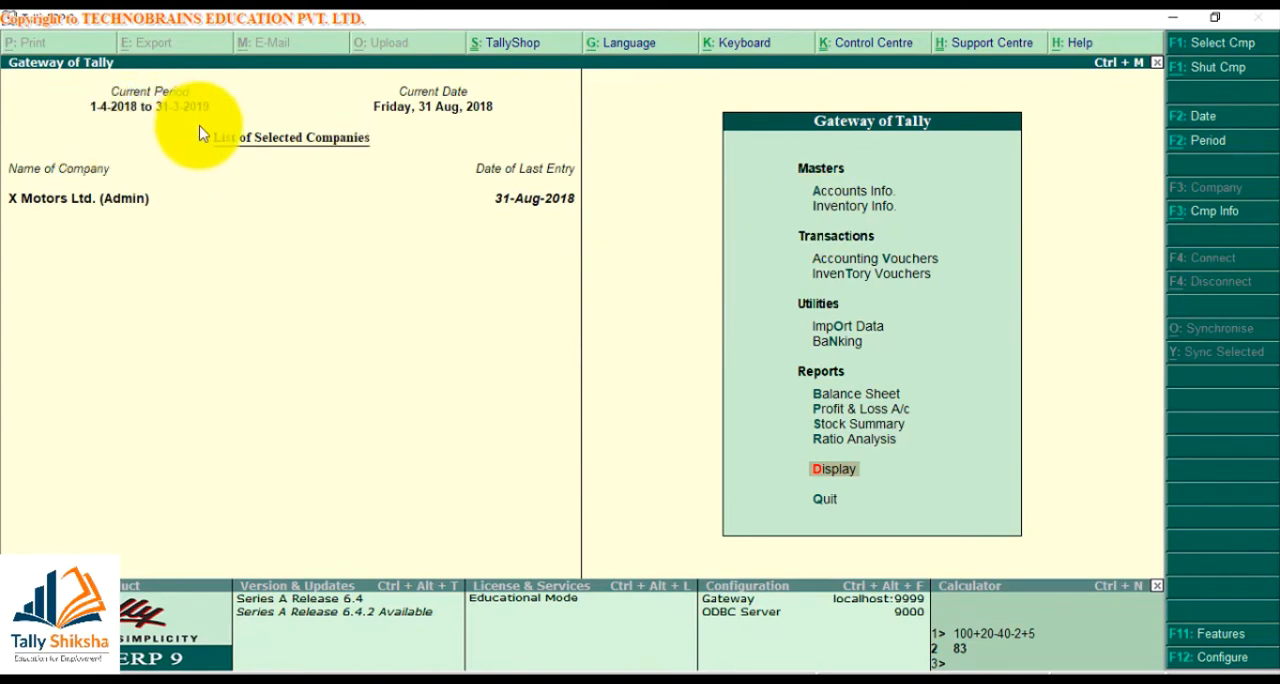
Open the List of Accounts showing the company's ledgers
{"action": "key", "text": "Return"}
{"action": "key", "text": "Up"}
{"action": "key", "text": "Up"}
{"action": "key", "text": "Up"}
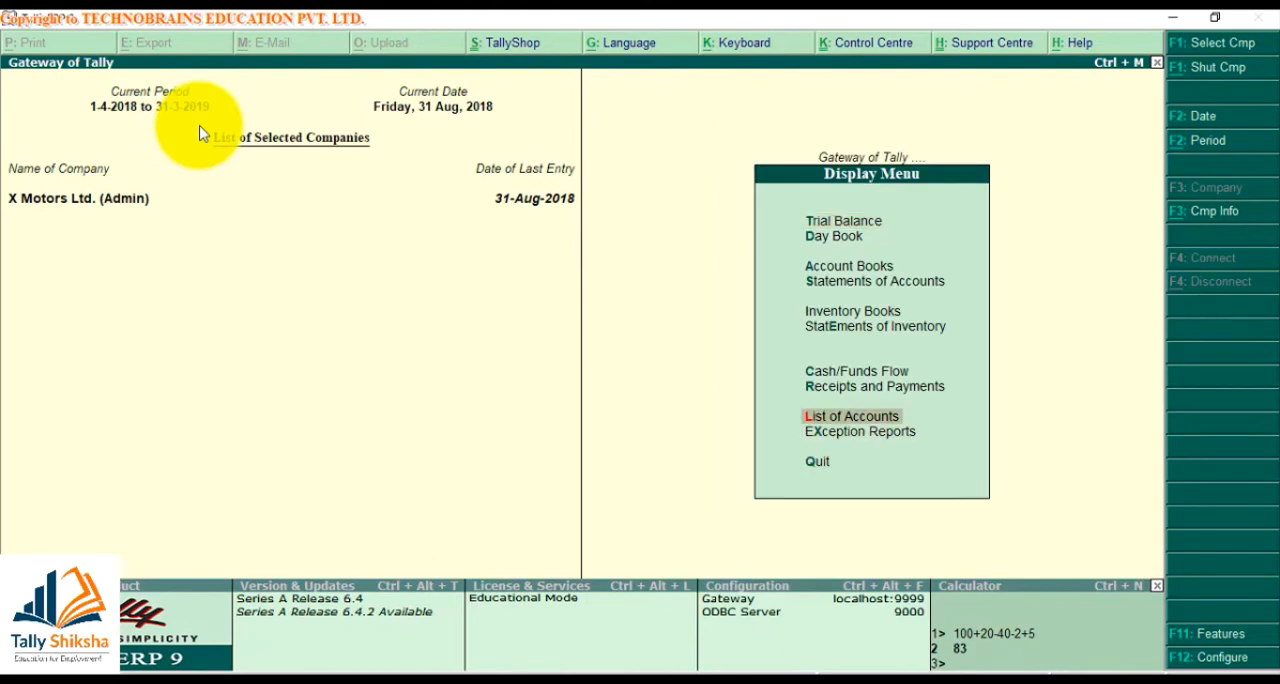
{"action": "key", "text": "Return"}
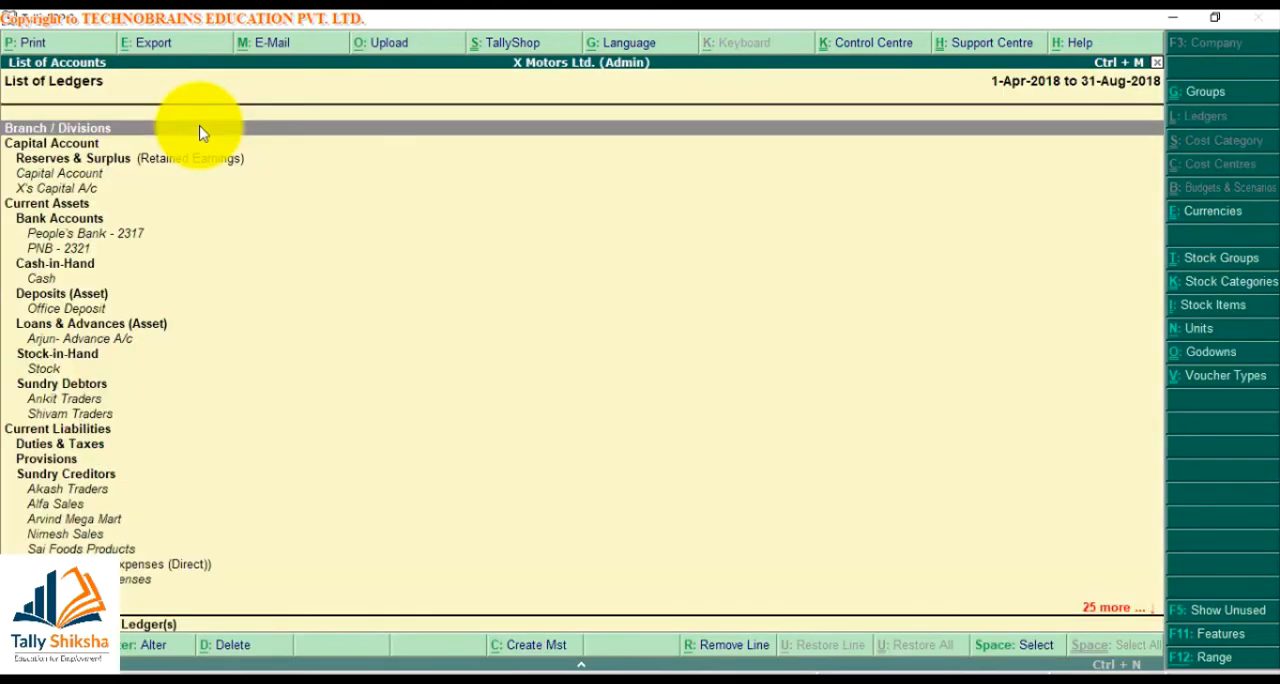
Set up an export of the List of Ledgers in XML (Data Interchange) format to F:/backup as Master.xml
{"action": "left_click", "coordinate": [153, 45]}
{"action": "key", "text": "Return"}
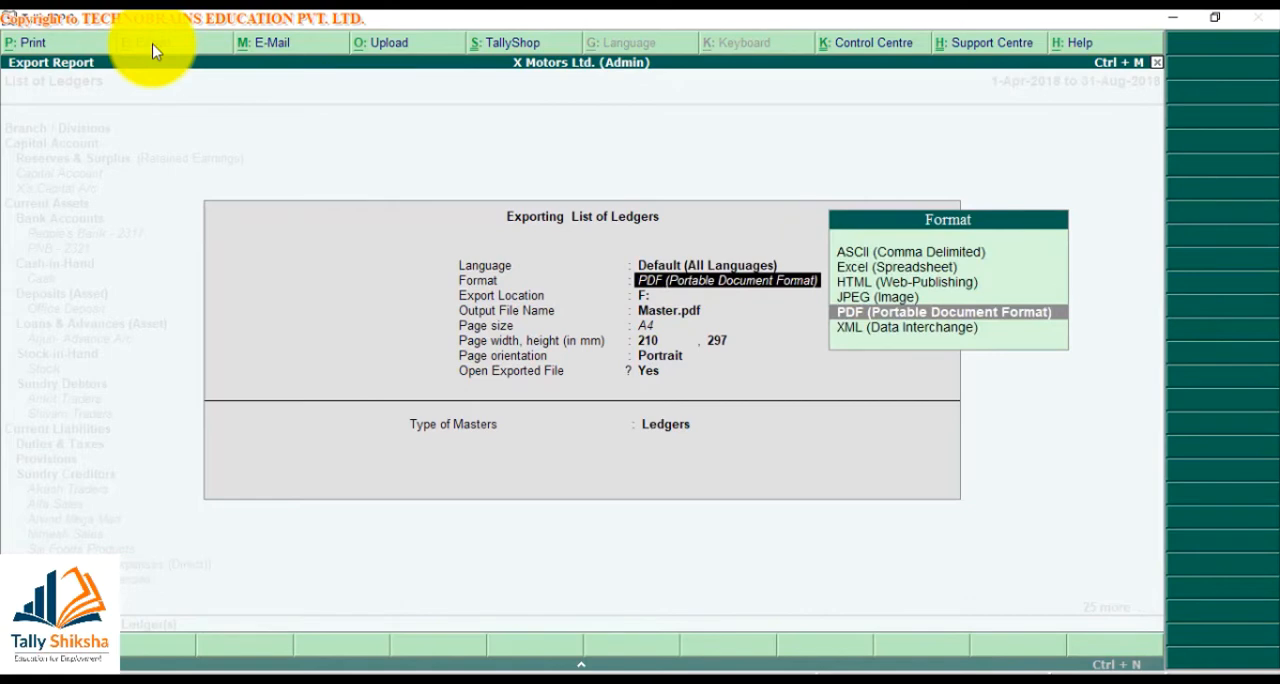
{"action": "key", "text": "Down"}
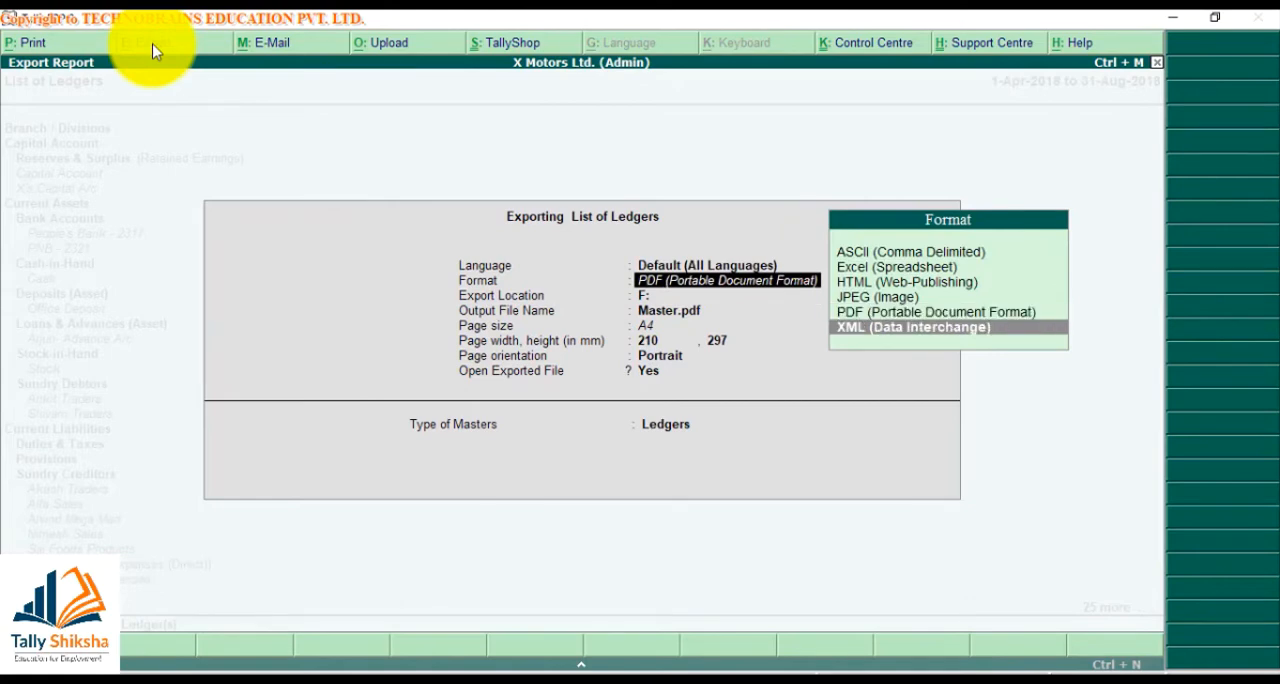
{"action": "key", "text": "Return"}
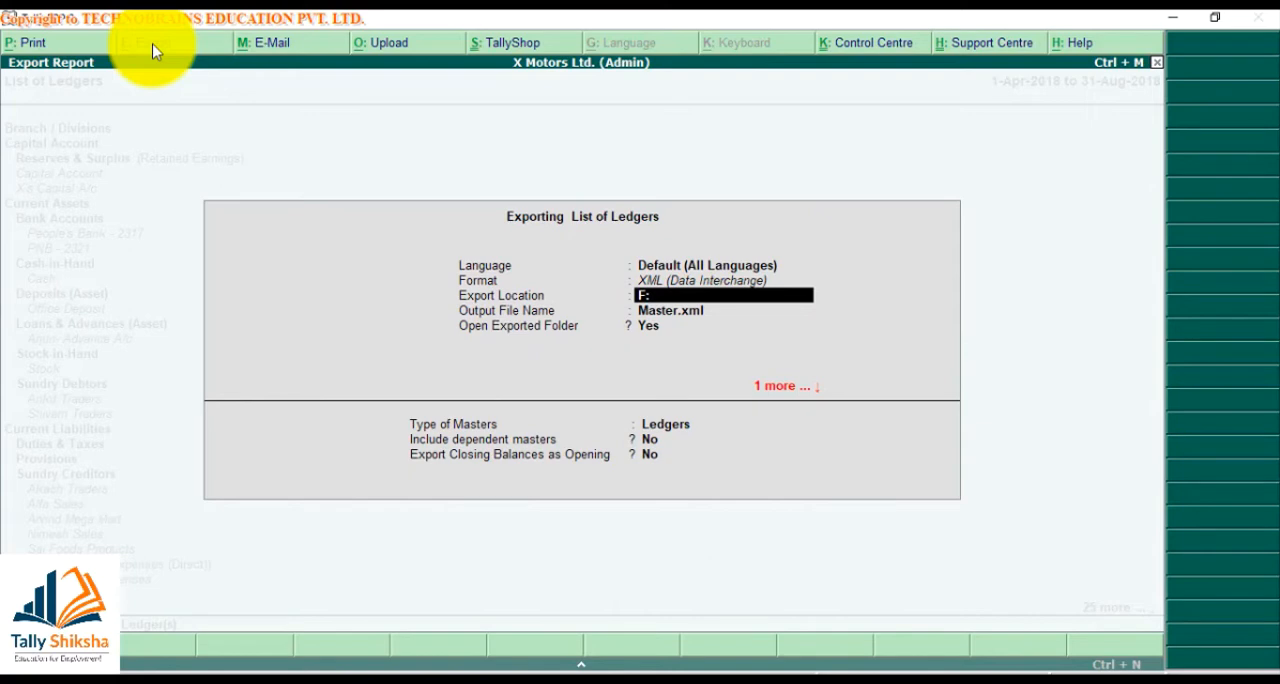
{"action": "type", "text": "F:/"}
{"action": "type", "text": "backup"}
{"action": "key", "text": "Return"}
Export the ledgers with dependent masters included and closing balances not exported as opening, and check the output folder's path
{"action": "key", "text": "Return"}
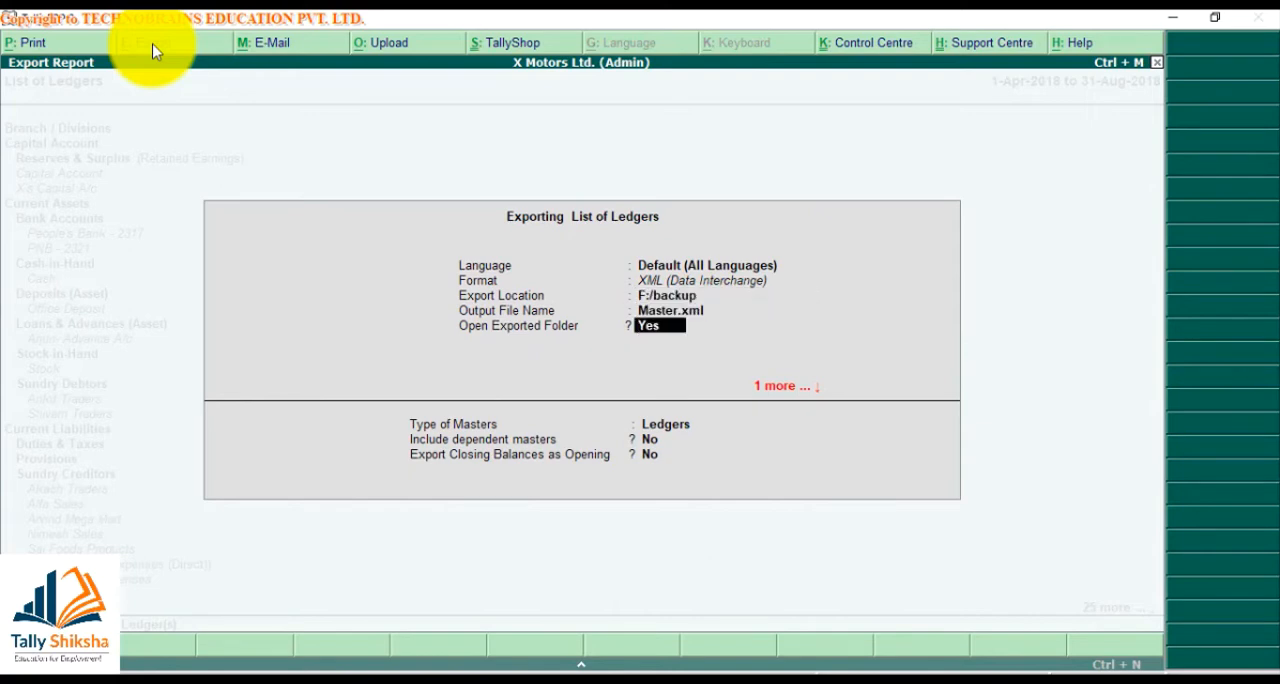
{"action": "key", "text": "Return"}
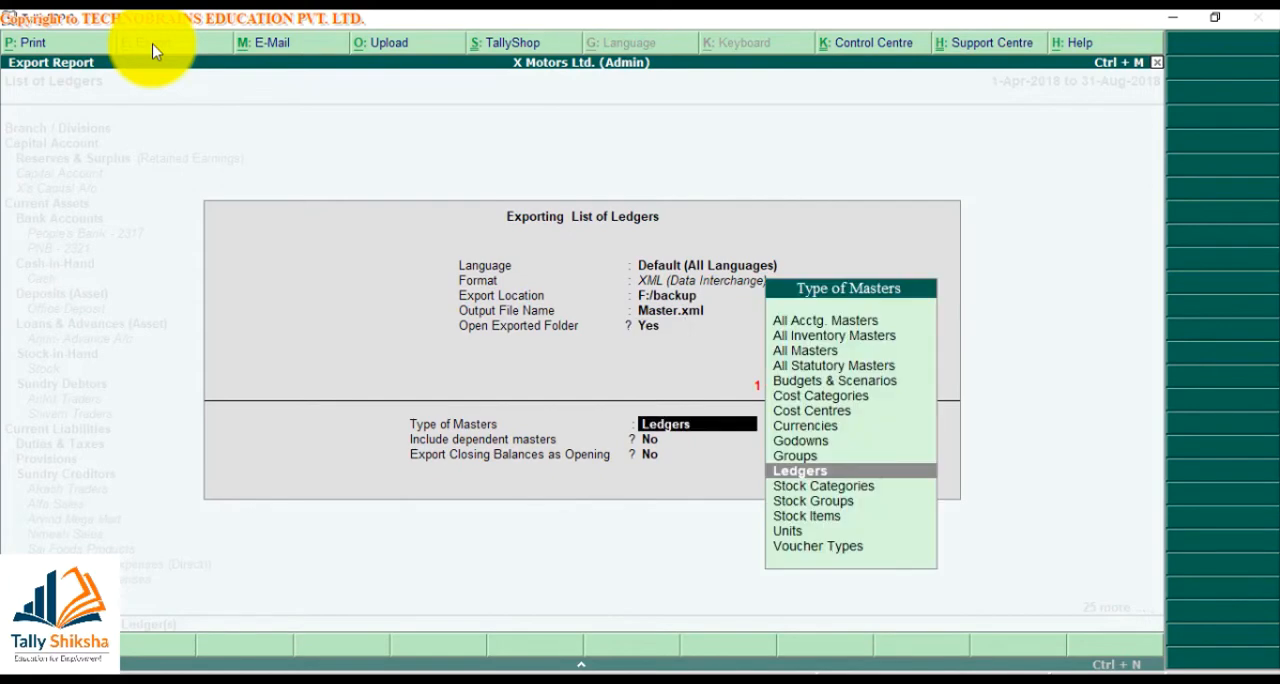
{"action": "key", "text": "Return"}
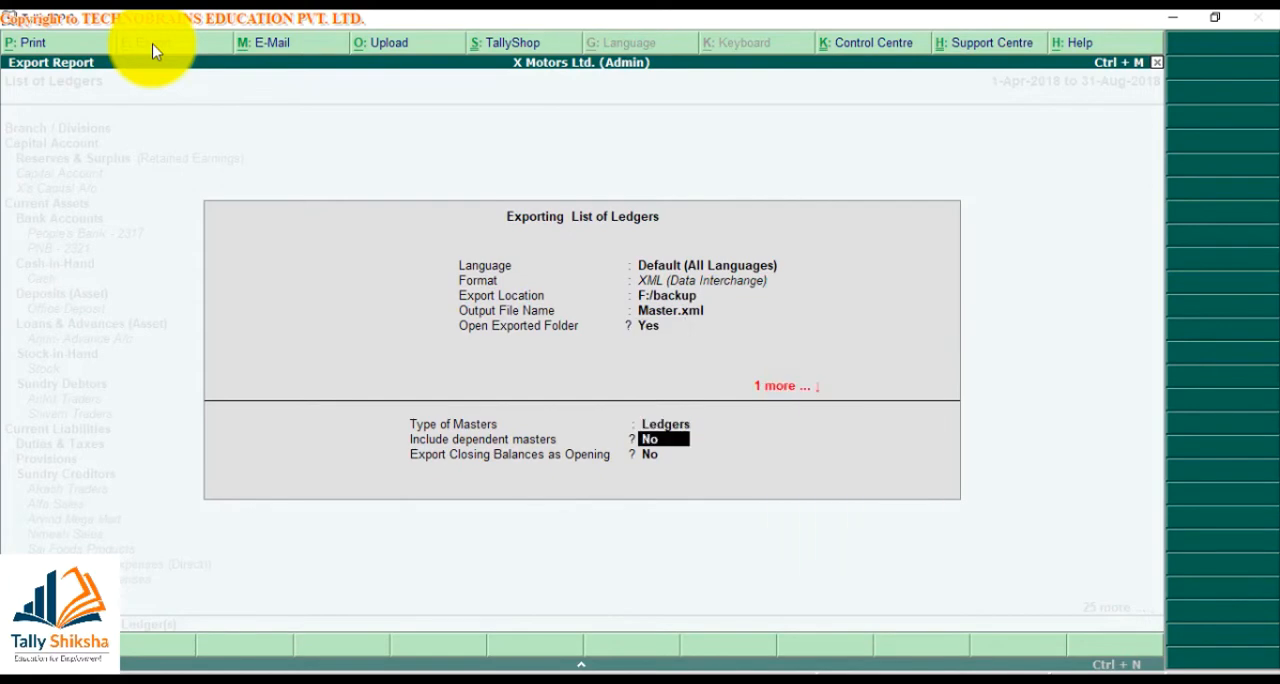
{"action": "key", "text": "y"}
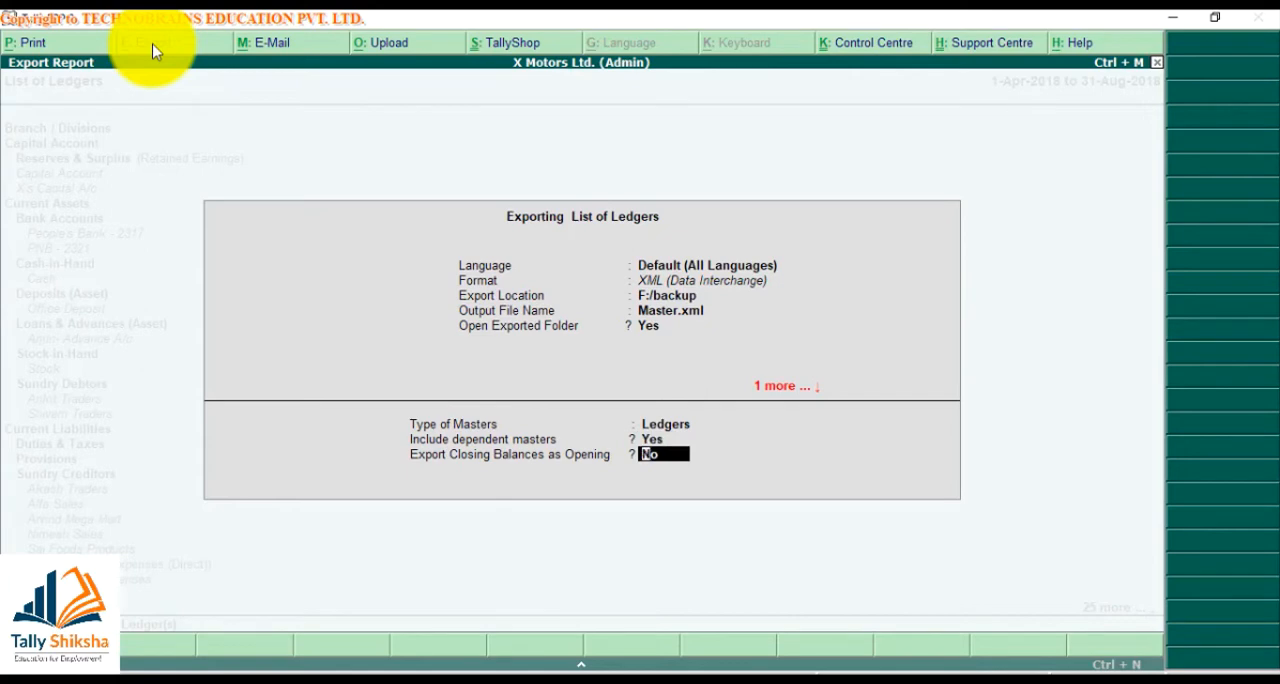
{"action": "key", "text": "Return"}
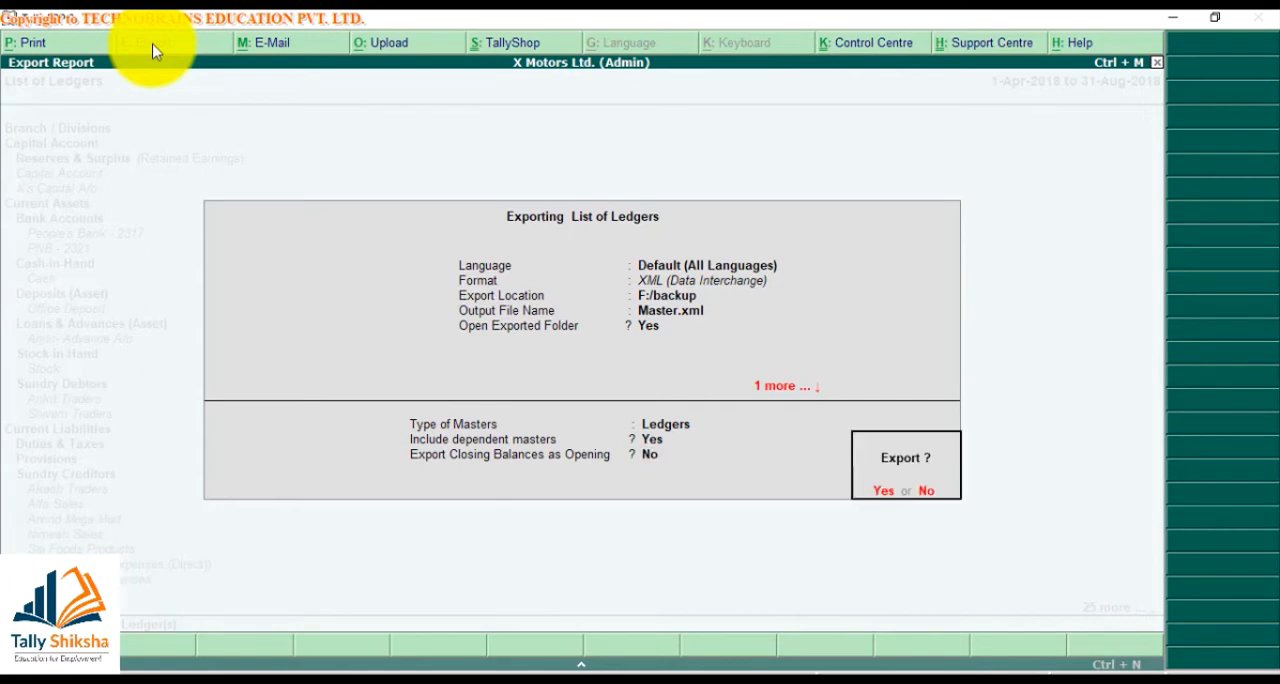
{"action": "key", "text": "Return"}
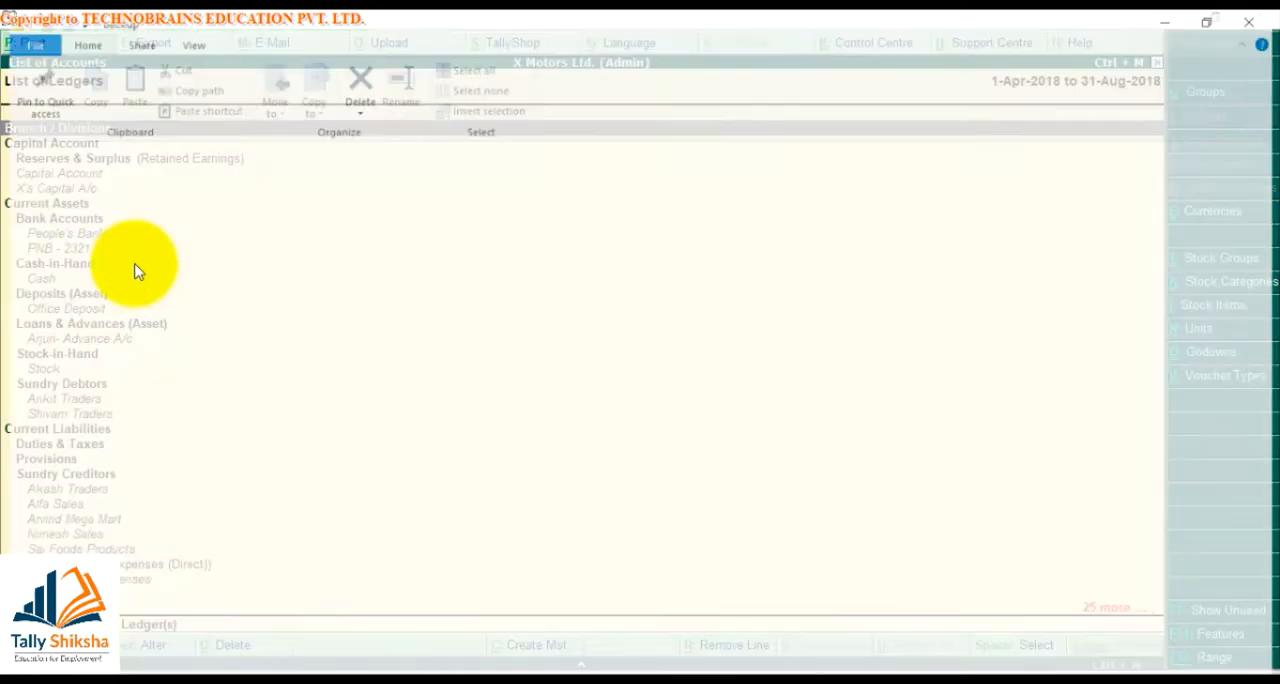
{"action": "left_click", "coordinate": [349, 157]}
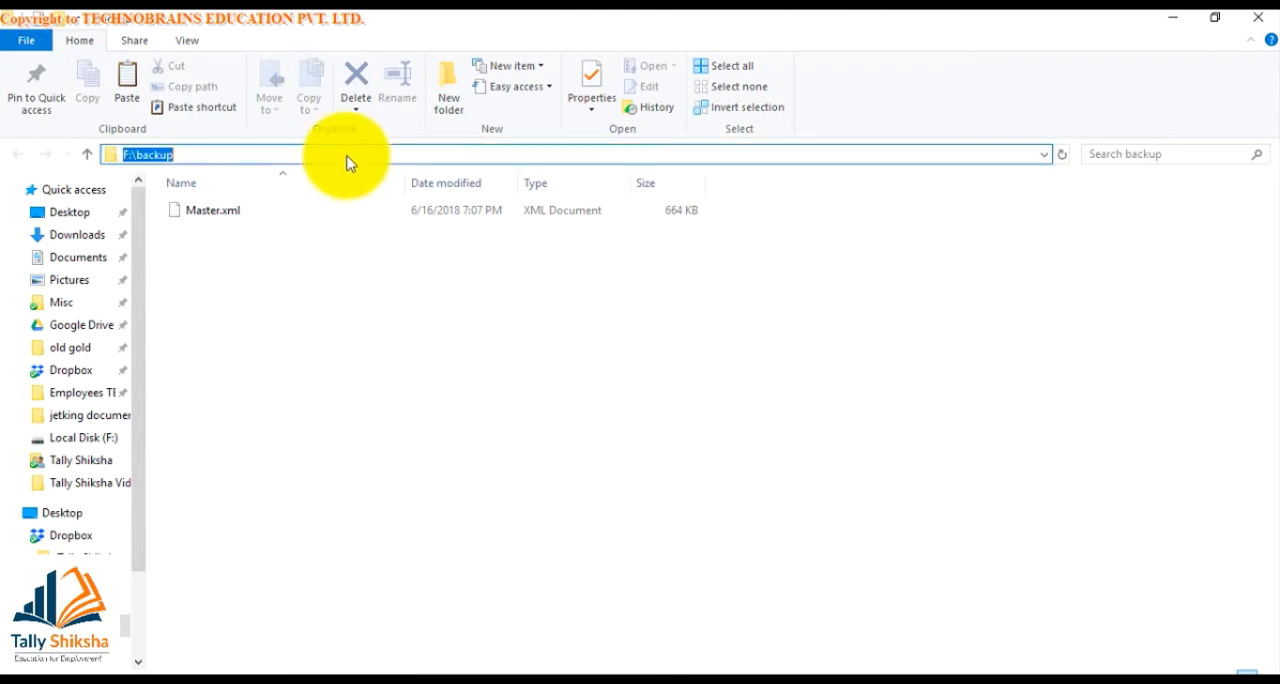
Switch back to Tally, return to the Gateway of Tally and shut the X Motors Ltd. company
{"action": "key", "text": "alt+Tab"}
{"action": "key", "text": "Escape"}
{"action": "key", "text": "Escape"}
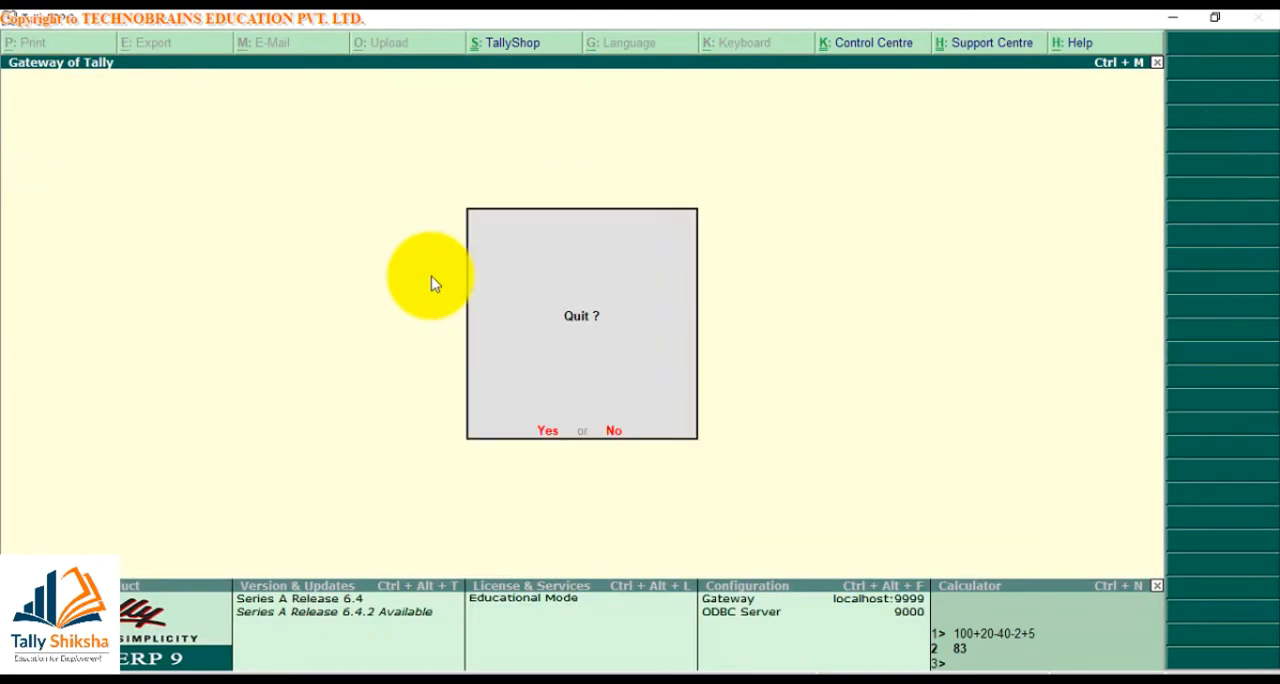
{"action": "key", "text": "Escape"}
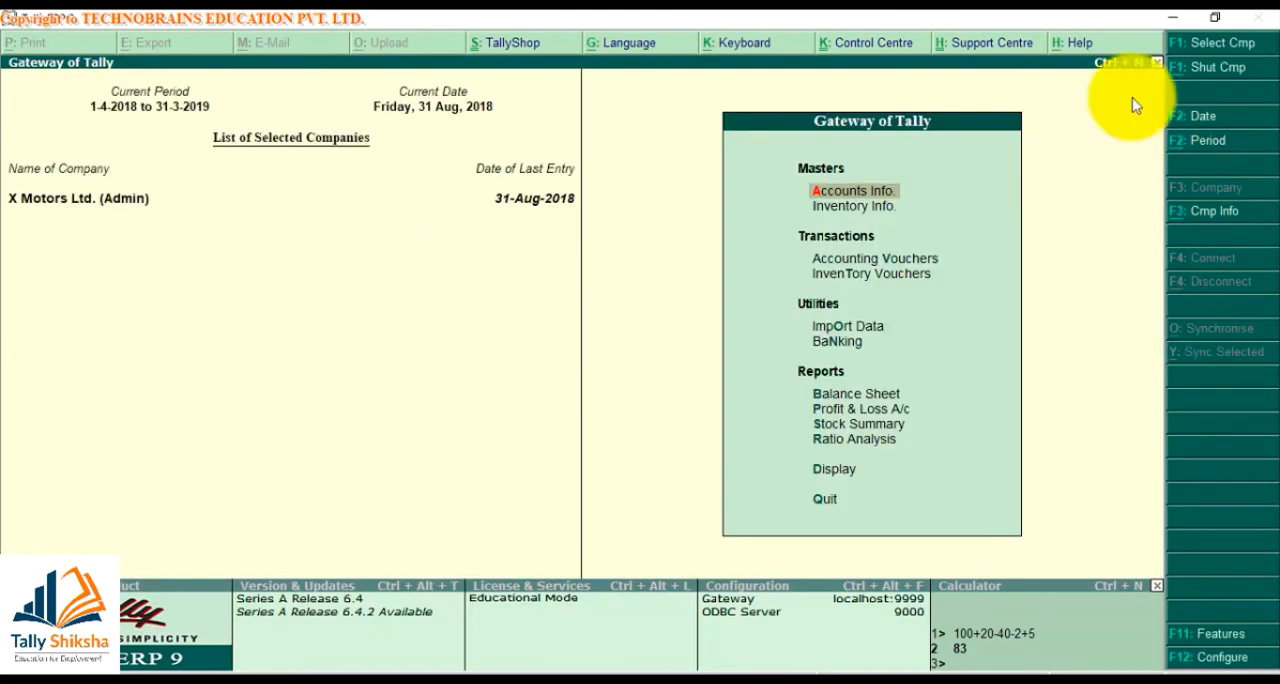
{"action": "left_click", "coordinate": [1190, 74]}
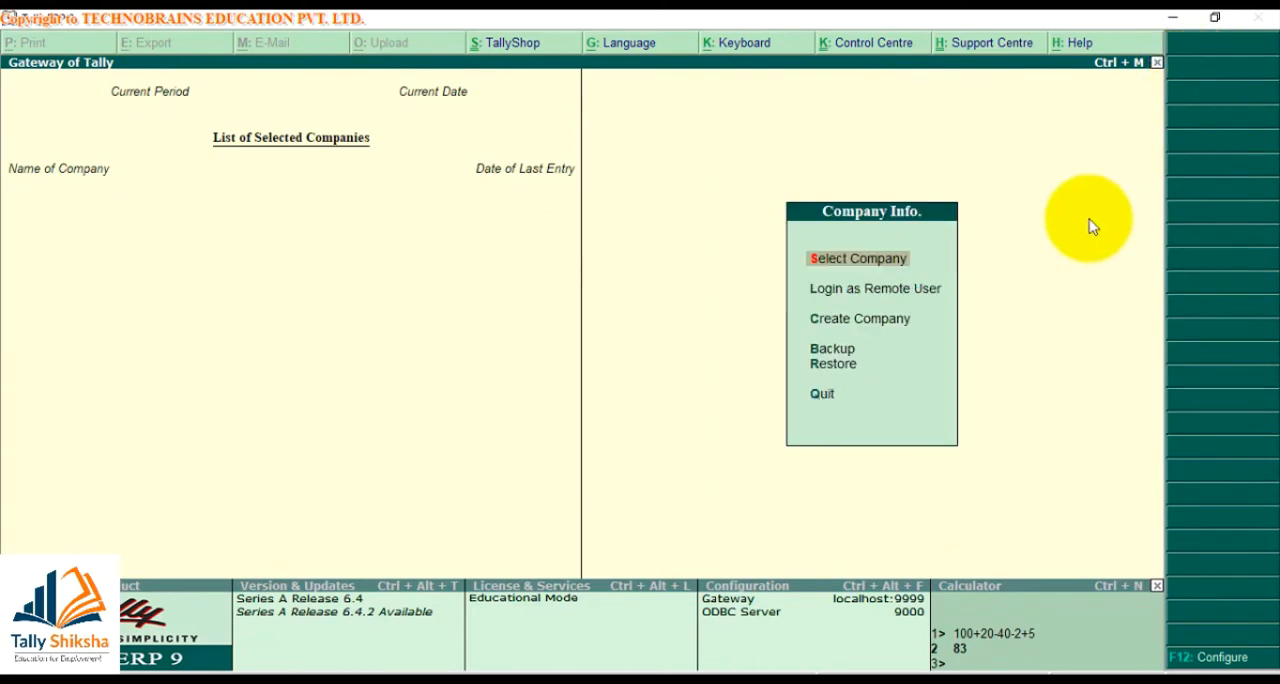
Start a new company named Abc with country India and state Chhattisgarh, leaving the contact details blank
{"action": "type", "text": "cAbc"}
{"action": "key", "text": "Return"}
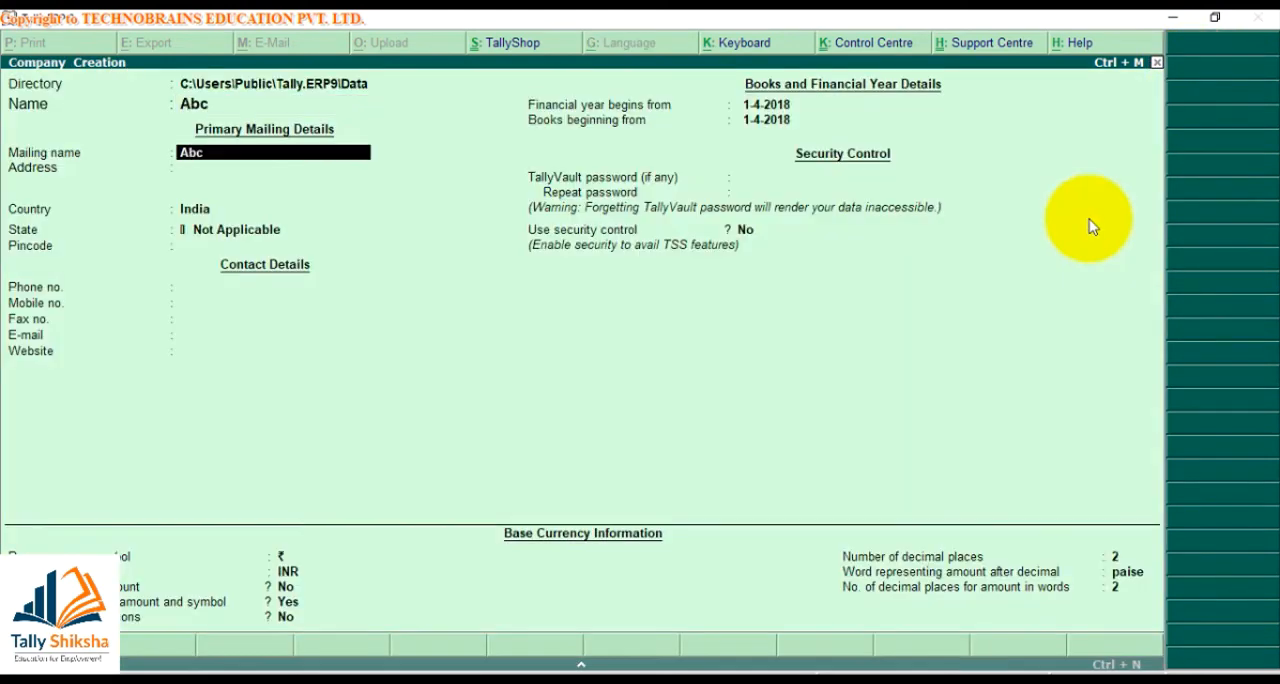
{"action": "key", "text": "Return"}
{"action": "key", "text": "Return"}
{"action": "key", "text": "Return"}
{"action": "type", "text": "Chhat"}
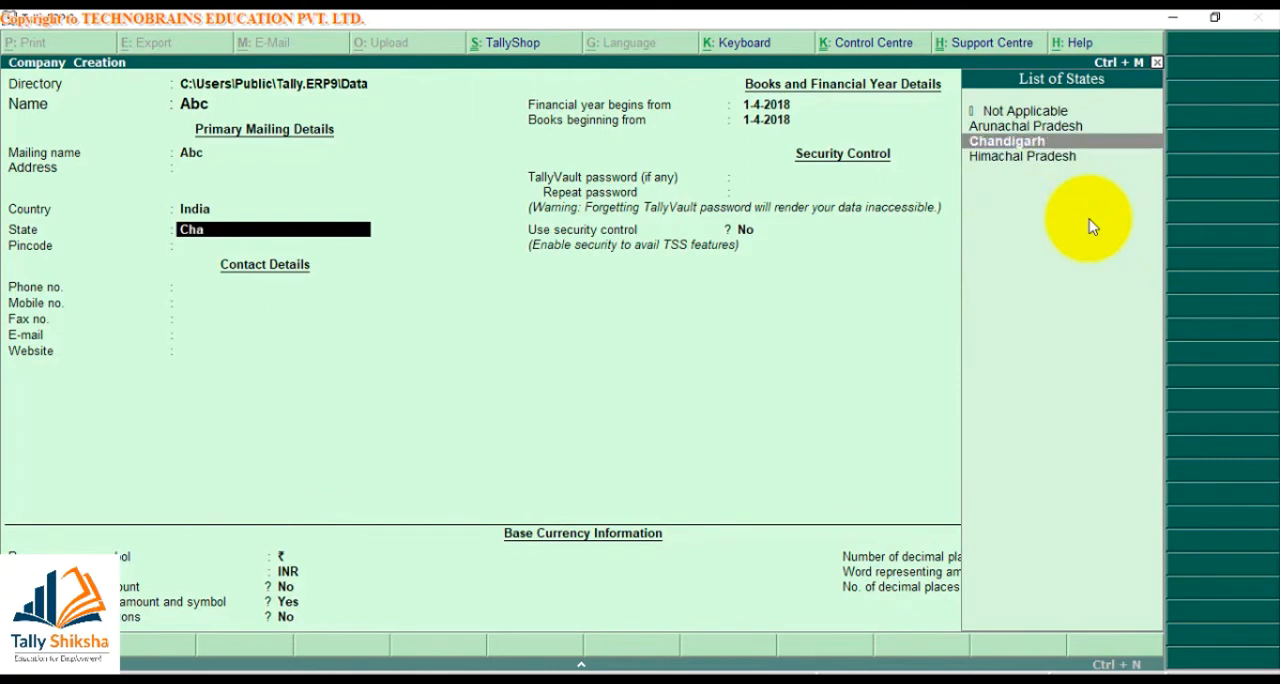
{"action": "key", "text": "Return"}
{"action": "key", "text": "Return"}
{"action": "key", "text": "Return"}
{"action": "key", "text": "Return"}
{"action": "key", "text": "Return"}
{"action": "key", "text": "Return"}
{"action": "key", "text": "Return"}
{"action": "key", "text": "Return"}
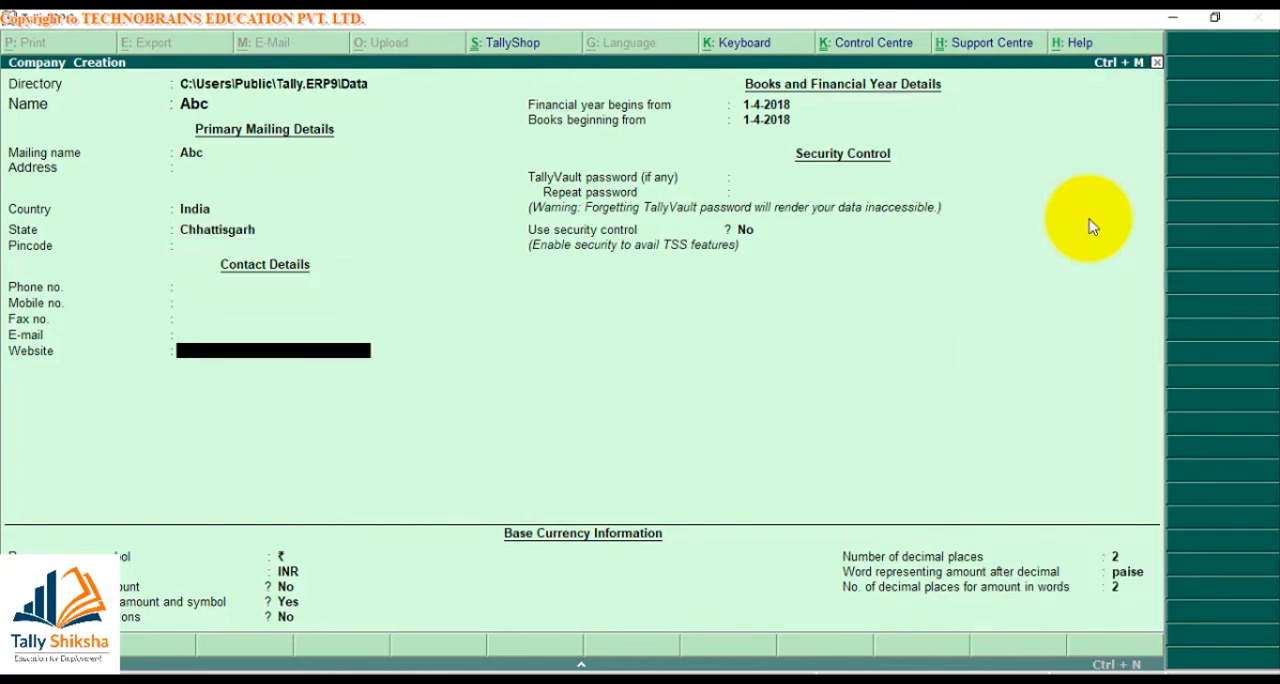
{"action": "key", "text": "BackSpace"}
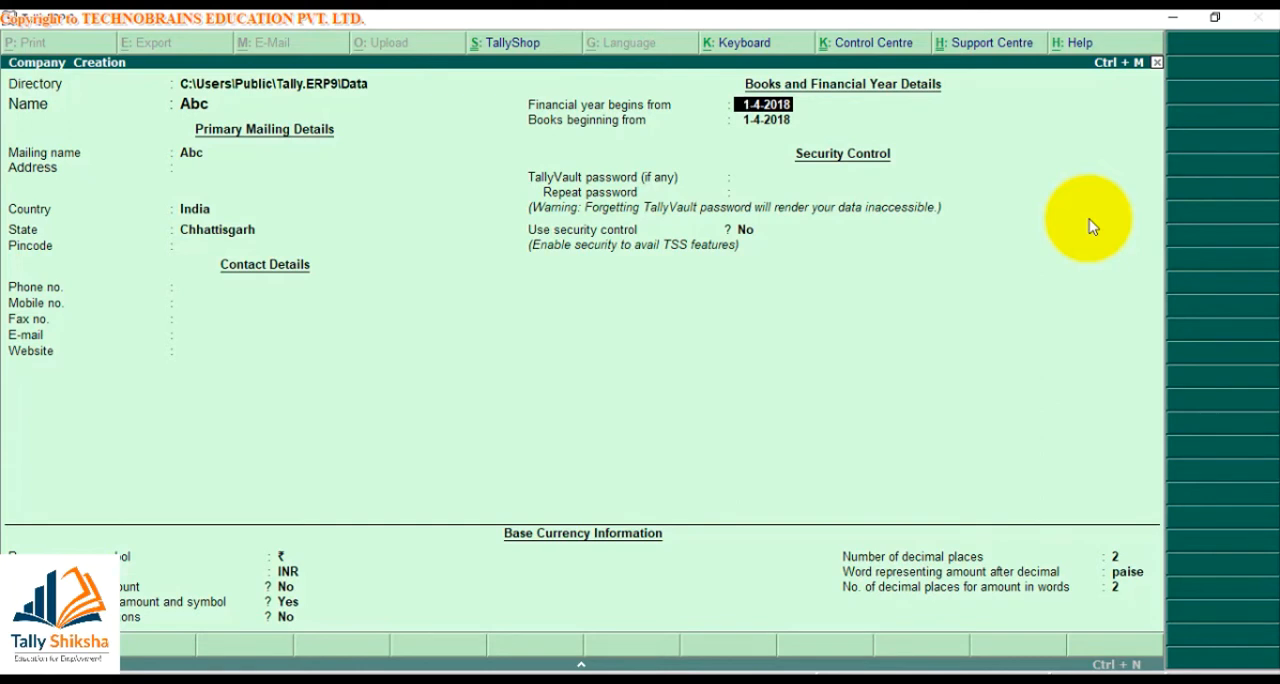
Set the financial year and books to begin from 1-4-2018 and save the new company Abc
{"action": "type", "text": "1.4.19"}
{"action": "key", "text": "BackSpace"}
{"action": "key", "text": "BackSpace"}
{"action": "key", "text": "BackSpace"}
{"action": "type", "text": ".18"}
{"action": "key", "text": "Return"}
{"action": "key", "text": "BackSpace"}
{"action": "key", "text": "ctrl+a"}
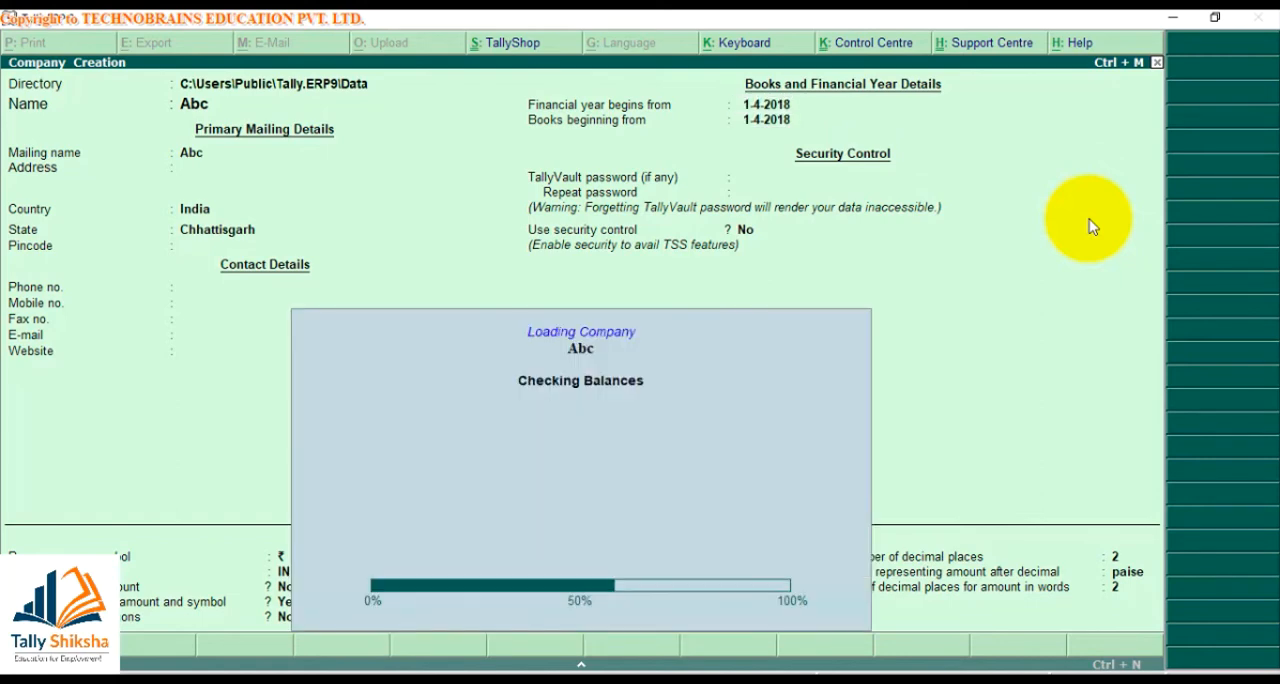
Open the Import Masters form for the company Abc
{"action": "key", "text": "Down"}
{"action": "key", "text": "Down"}
{"action": "key", "text": "Down"}
{"action": "key", "text": "Down"}
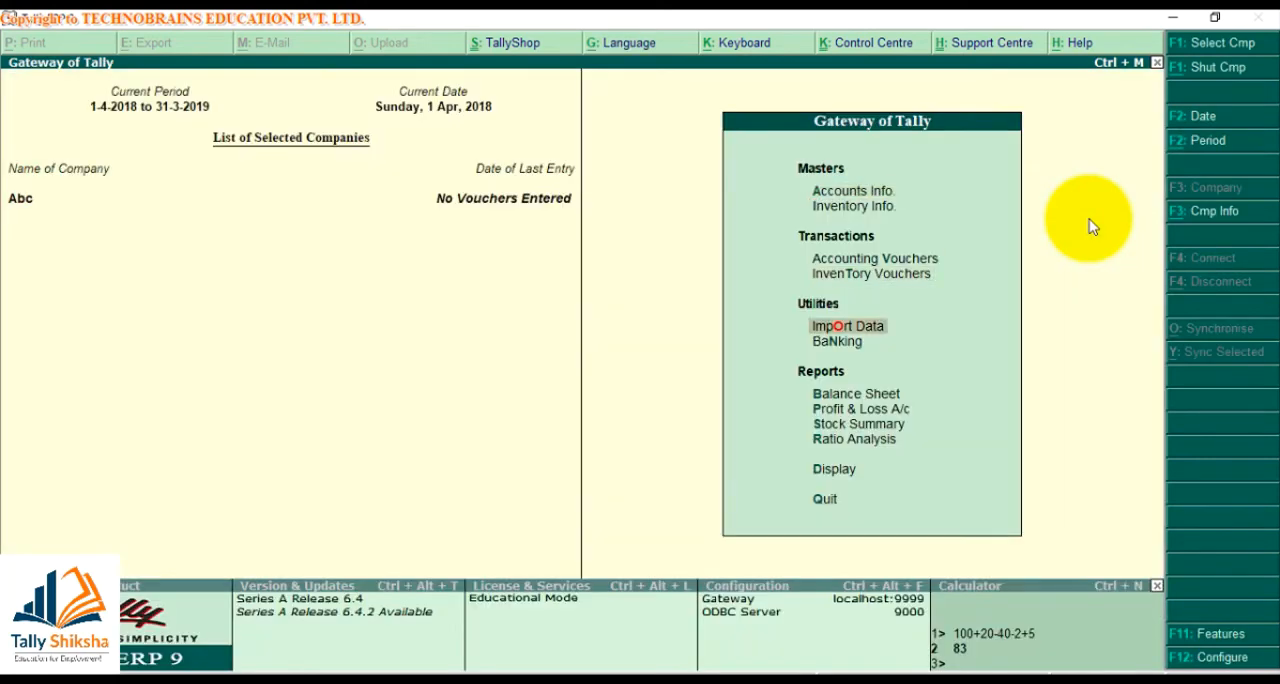
{"action": "key", "text": "Return"}
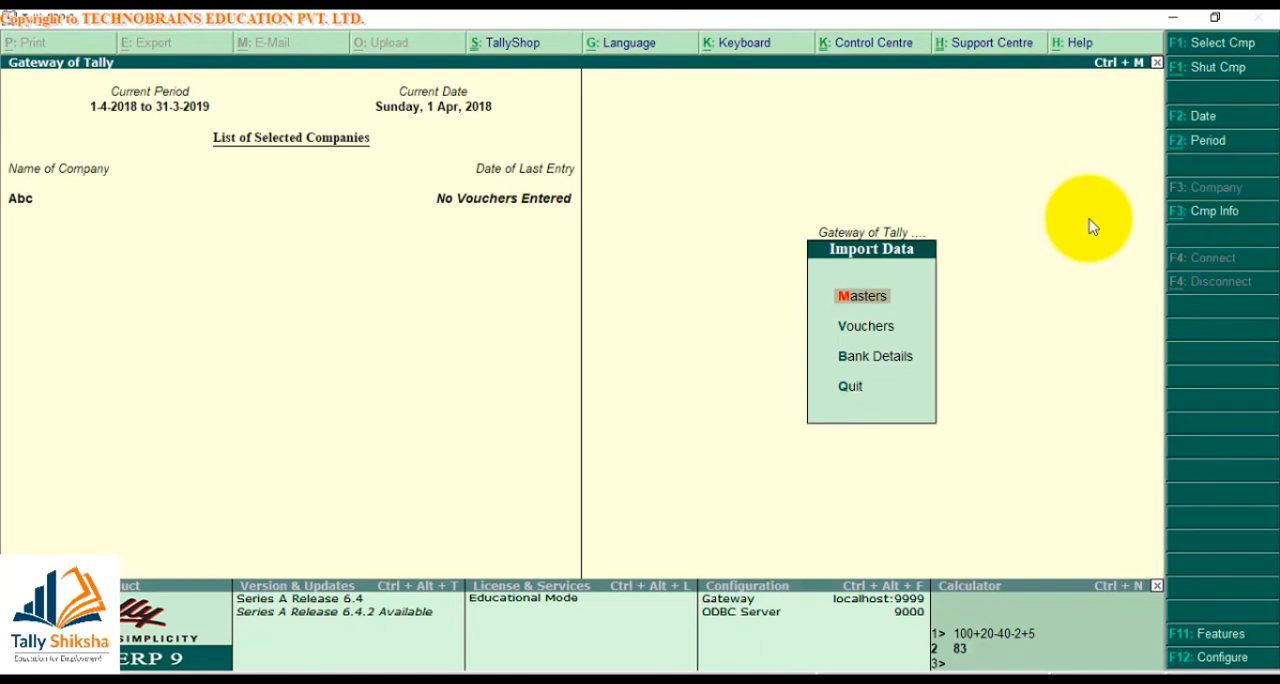
{"action": "key", "text": "Return"}
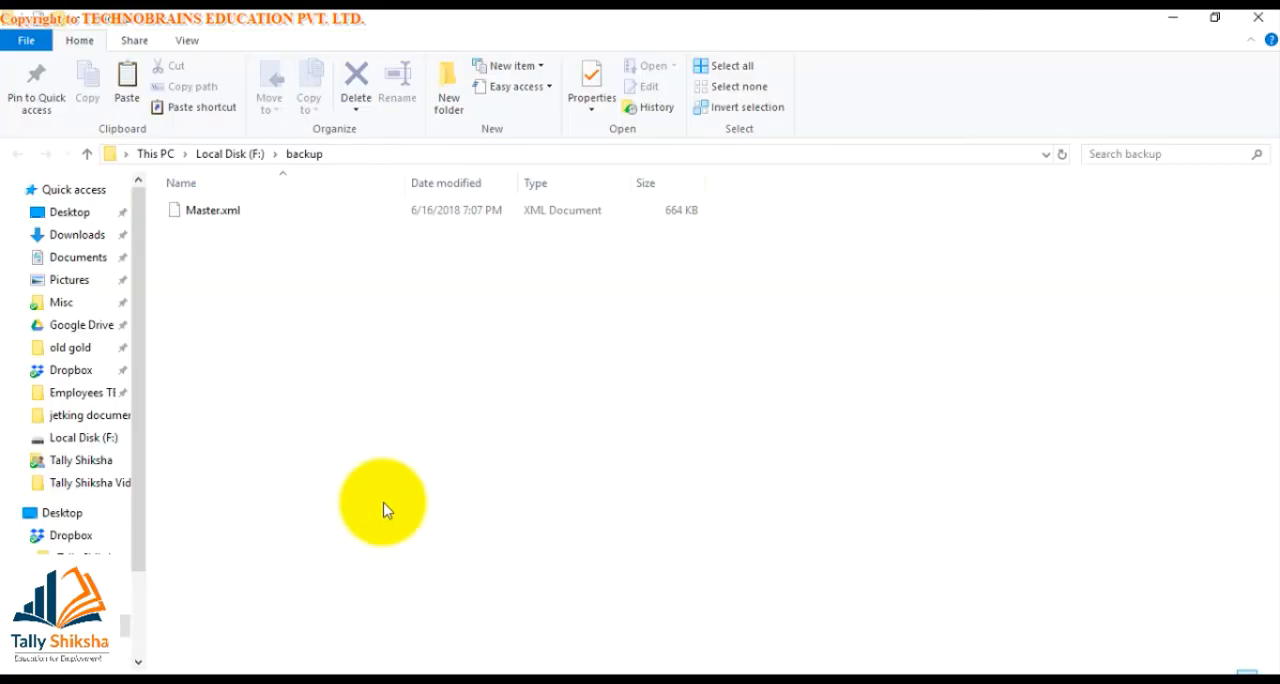
Try to copy the backup folder's path from File Explorer into the name of the file to import
{"action": "key", "text": "alt+Tab"}
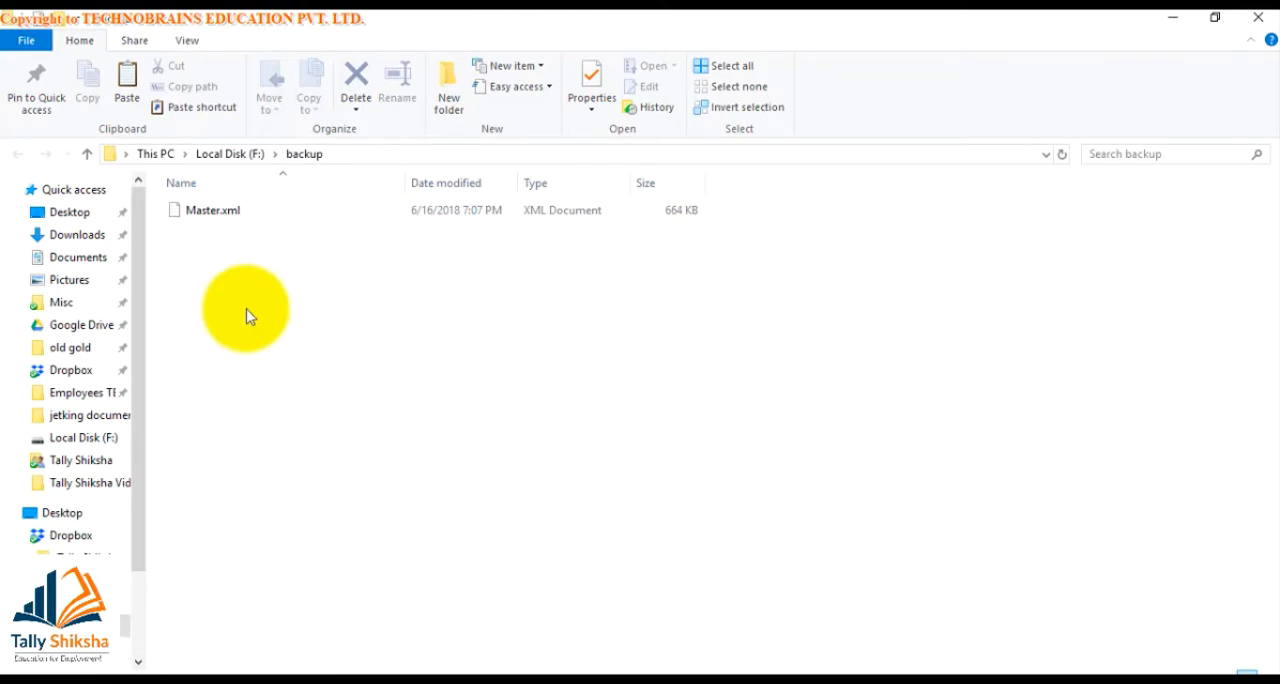
{"action": "left_click", "coordinate": [427, 155]}
{"action": "left_click_drag", "start_coordinate": [427, 155], "coordinate": [157, 157]}
{"action": "key", "text": "alt+Tab"}
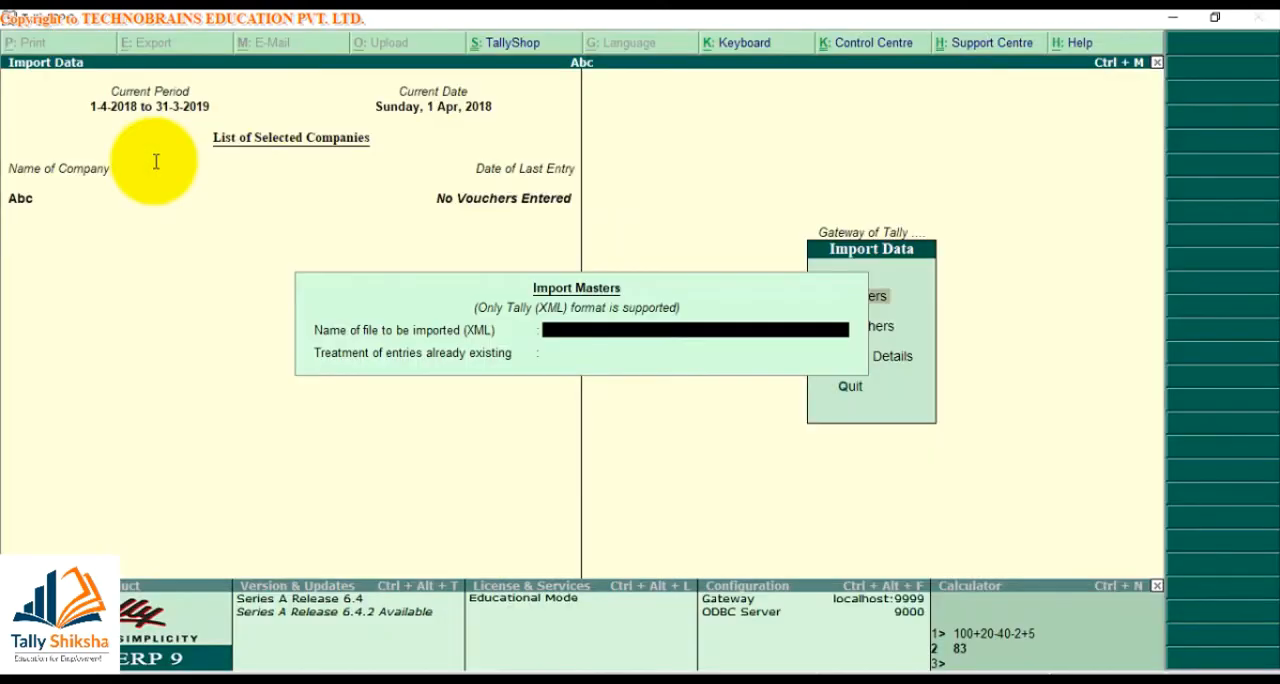
{"action": "type", "text": "F:/"}
{"action": "key", "text": "Return"}
{"action": "key", "text": "alt+Tab"}
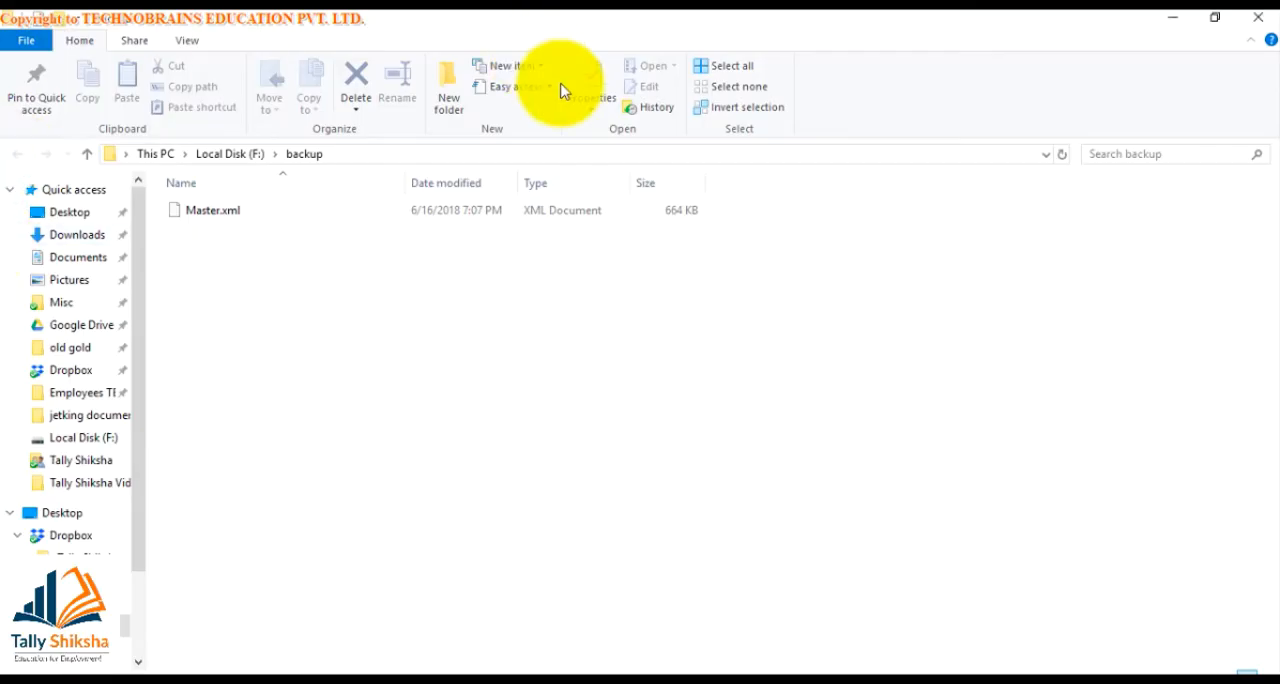
Copy the F:\backup path from File Explorer into Tally's import file name and append a slash
{"action": "left_click", "coordinate": [365, 158]}
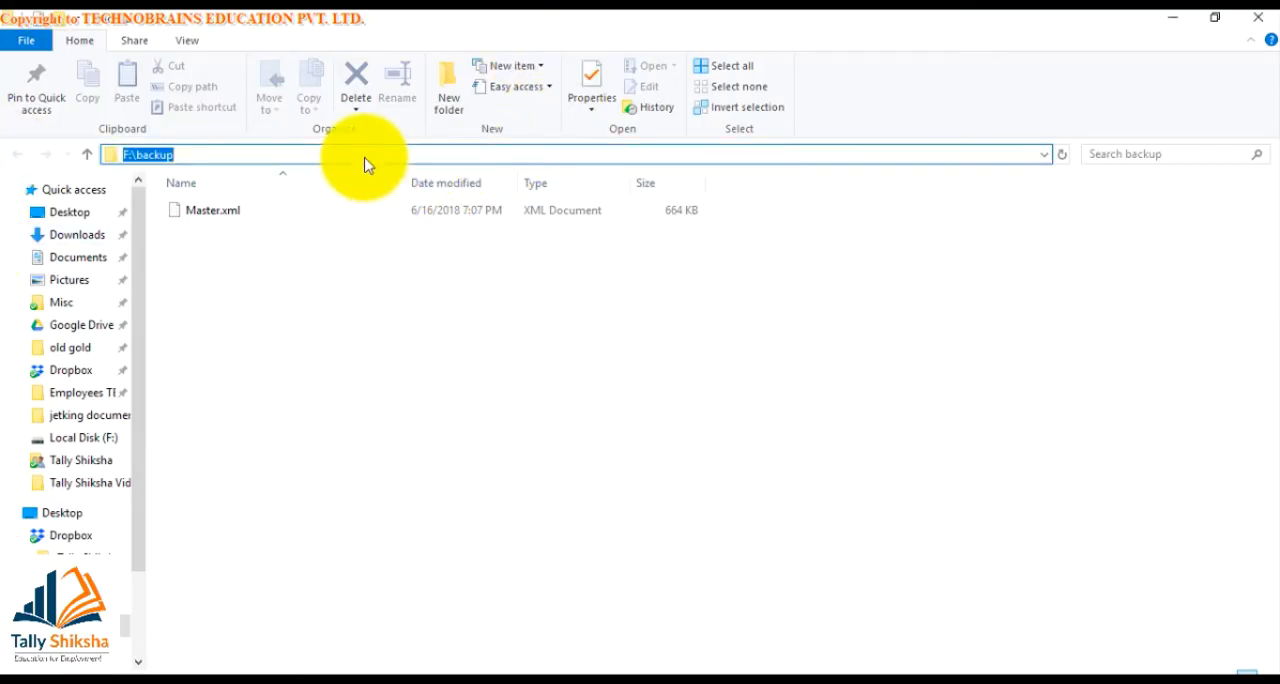
{"action": "key", "text": "alt+Tab"}
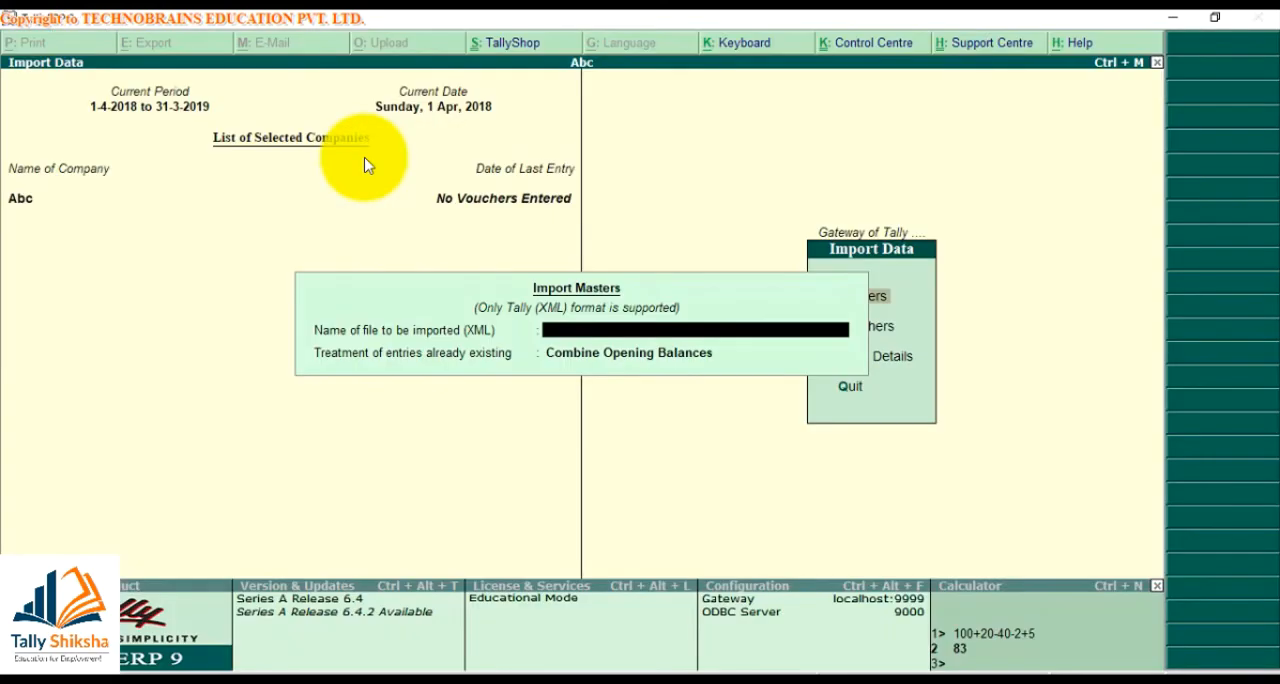
{"action": "key", "text": "ctrl+alt+v"}
{"action": "type", "text": "/"}
{"action": "key", "text": "alt+Tab"}
Complete the import file name as F:\backup/Master.xml and go on to the treatment of existing entries
{"action": "key", "text": "alt+Tab"}
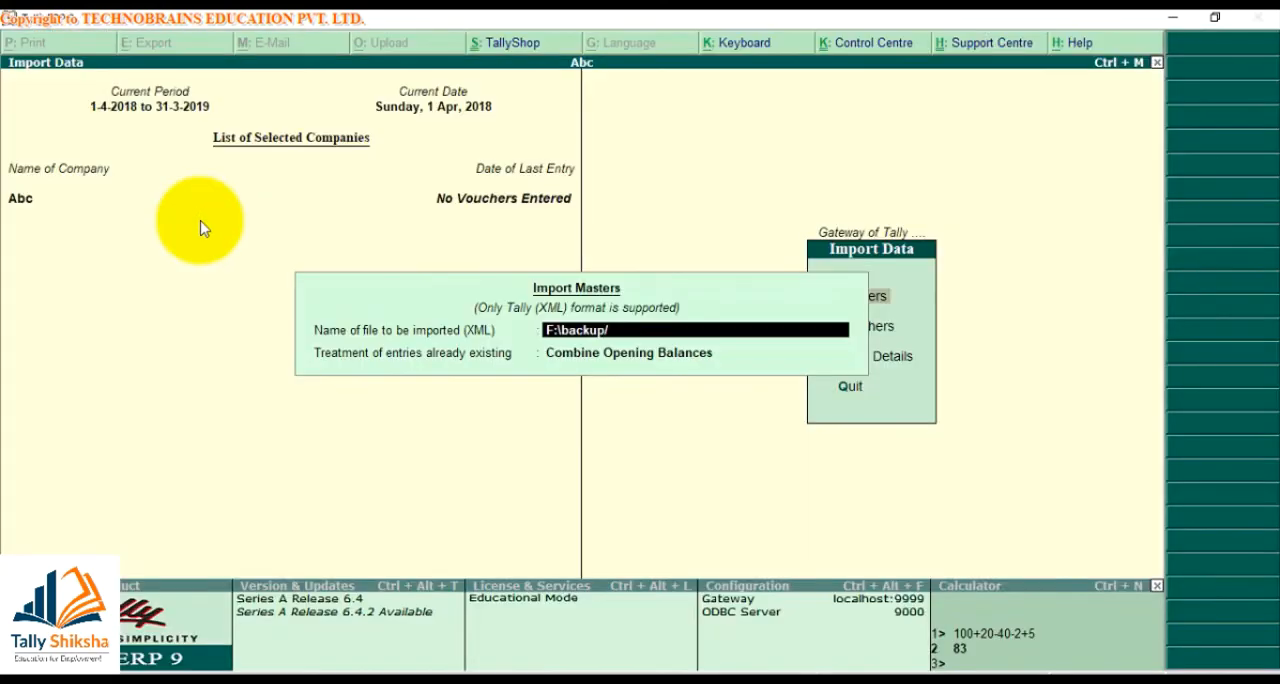
{"action": "type", "text": "Master"}
{"action": "key", "text": "alt+Tab"}
{"action": "key", "text": "alt+Tab"}
{"action": "type", "text": ".xml"}
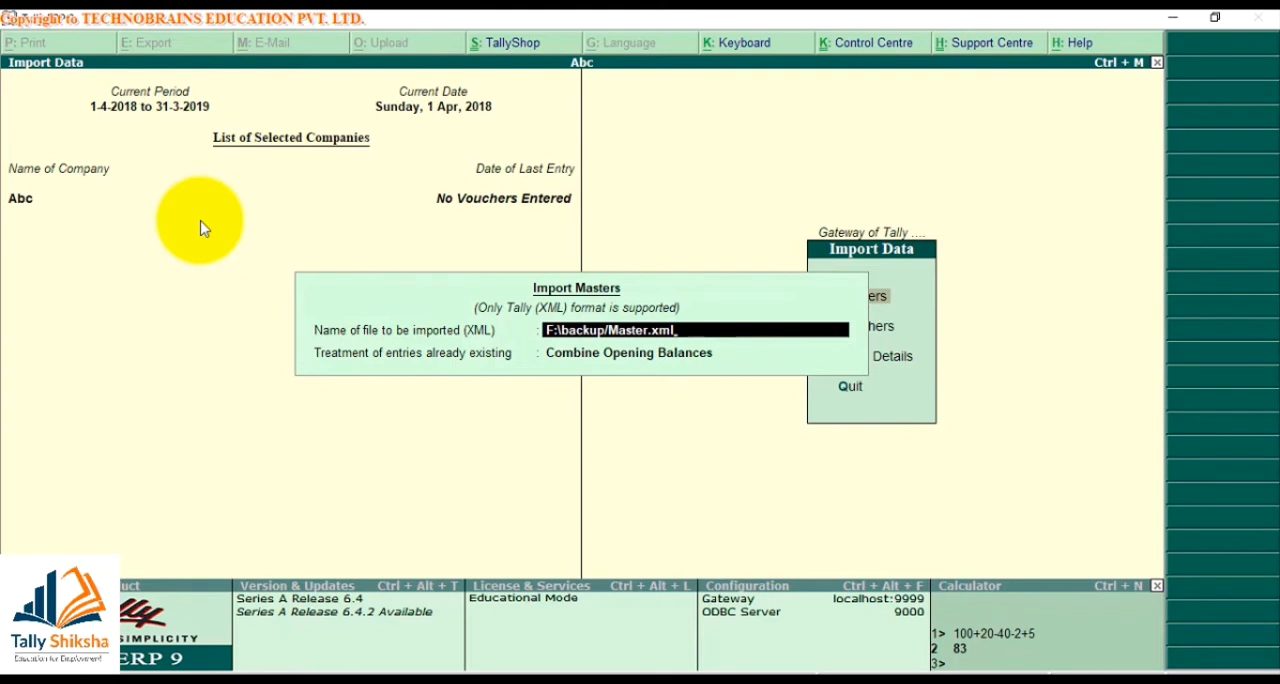
{"action": "key", "text": "Return"}
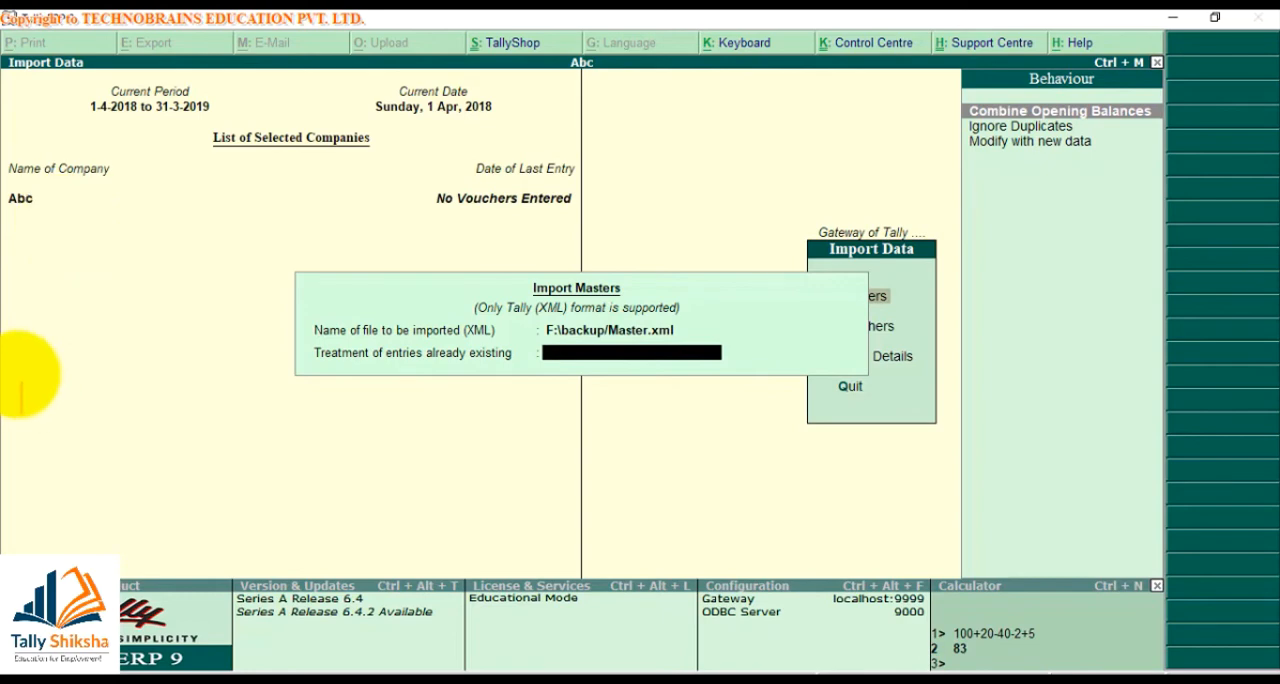
Write the on-screen note "Abc - Cash - 5000 ! X admin - cash - 3000" over the import form
{"action": "type", "text": "Abc - C"}
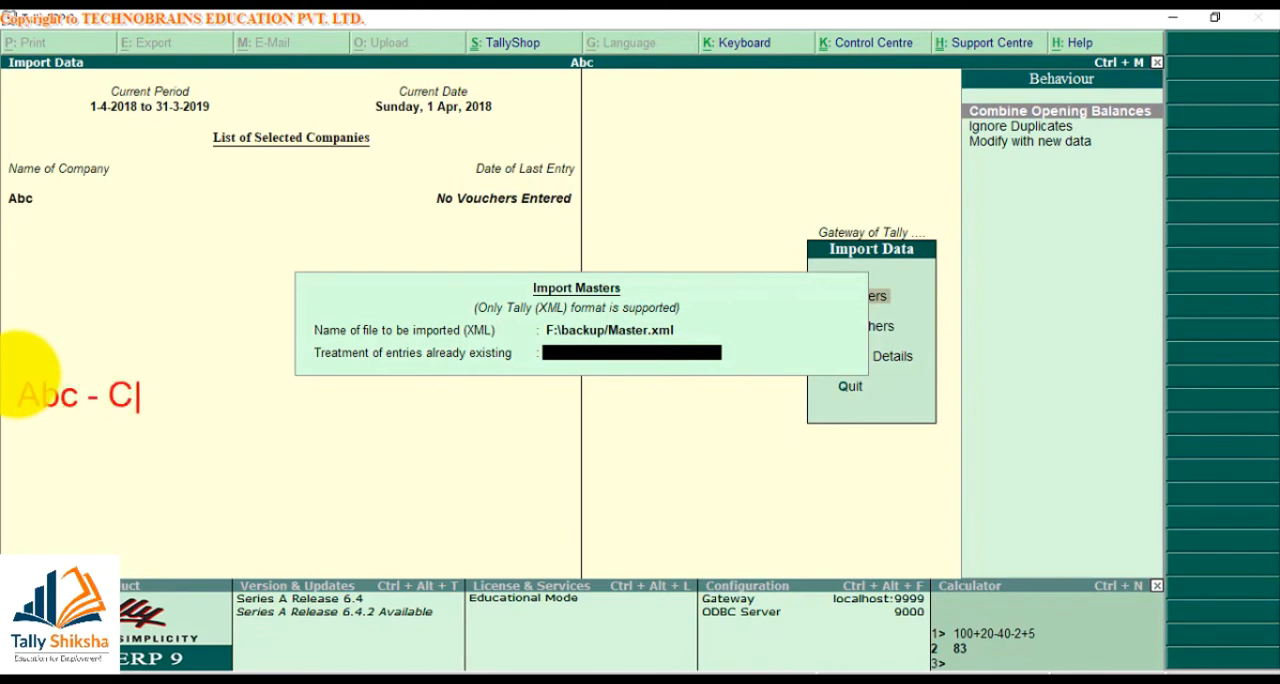
{"action": "type", "text": "ash - 5000"}
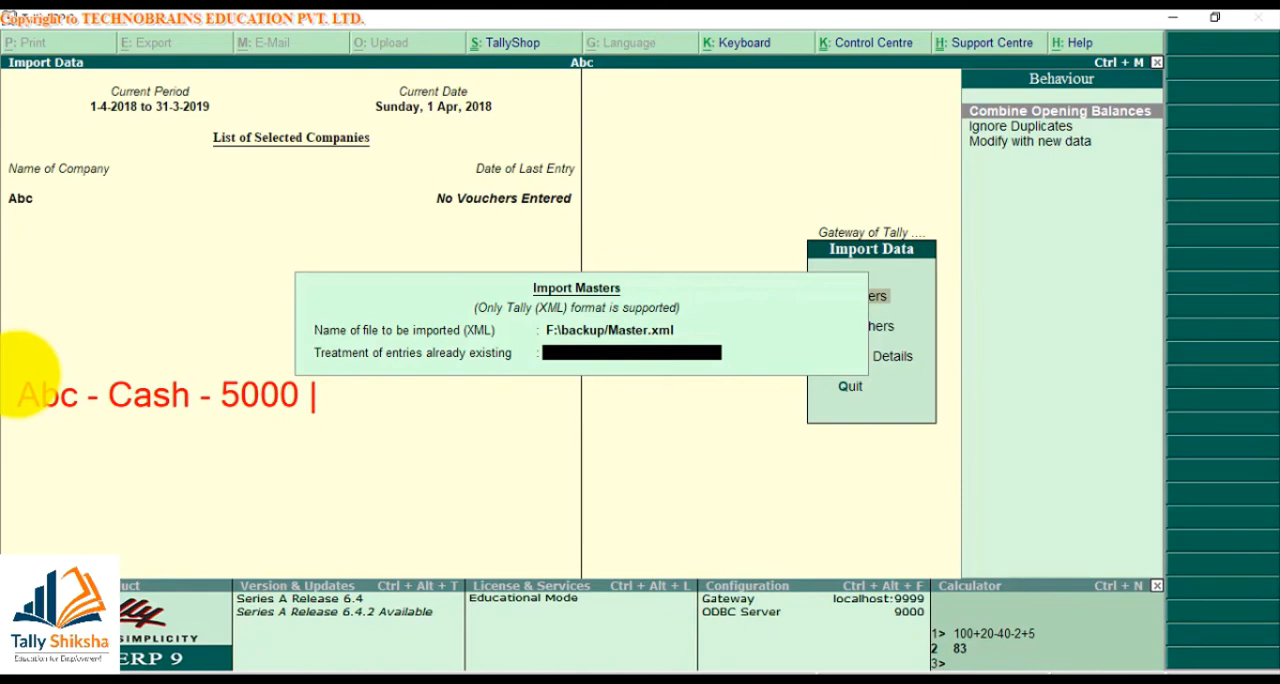
{"action": "type", "text": " ! X a"}
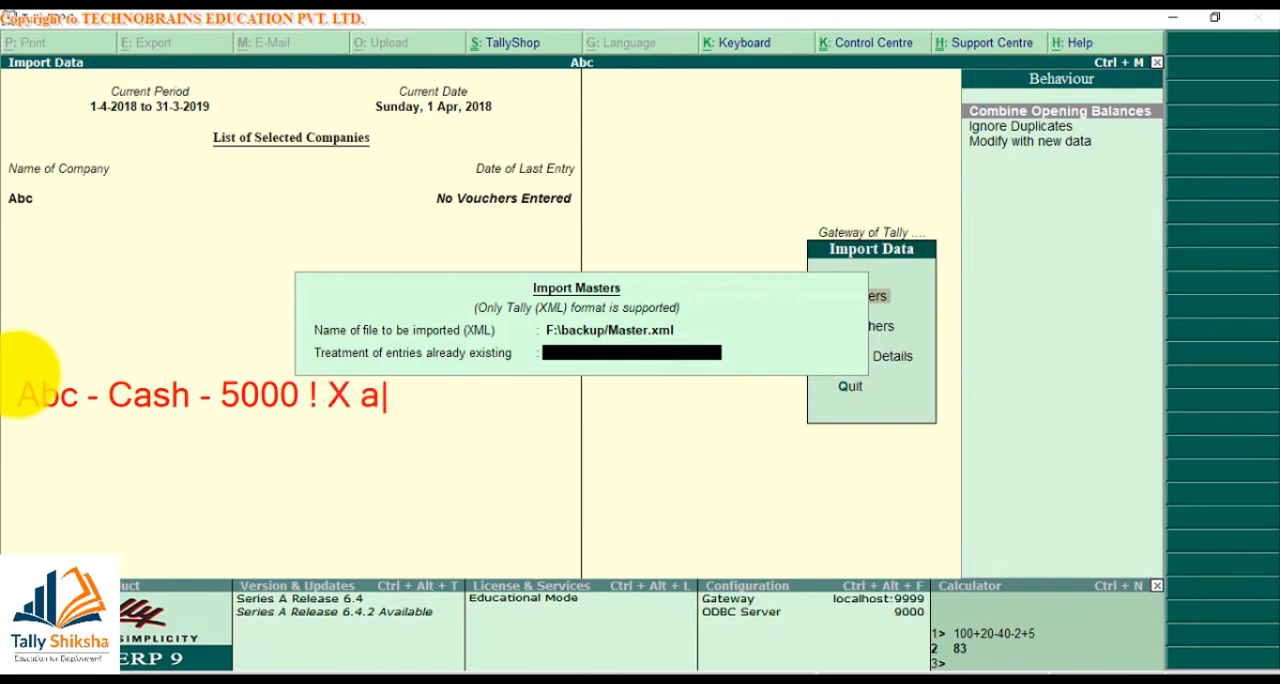
{"action": "type", "text": "dmin - casg"}
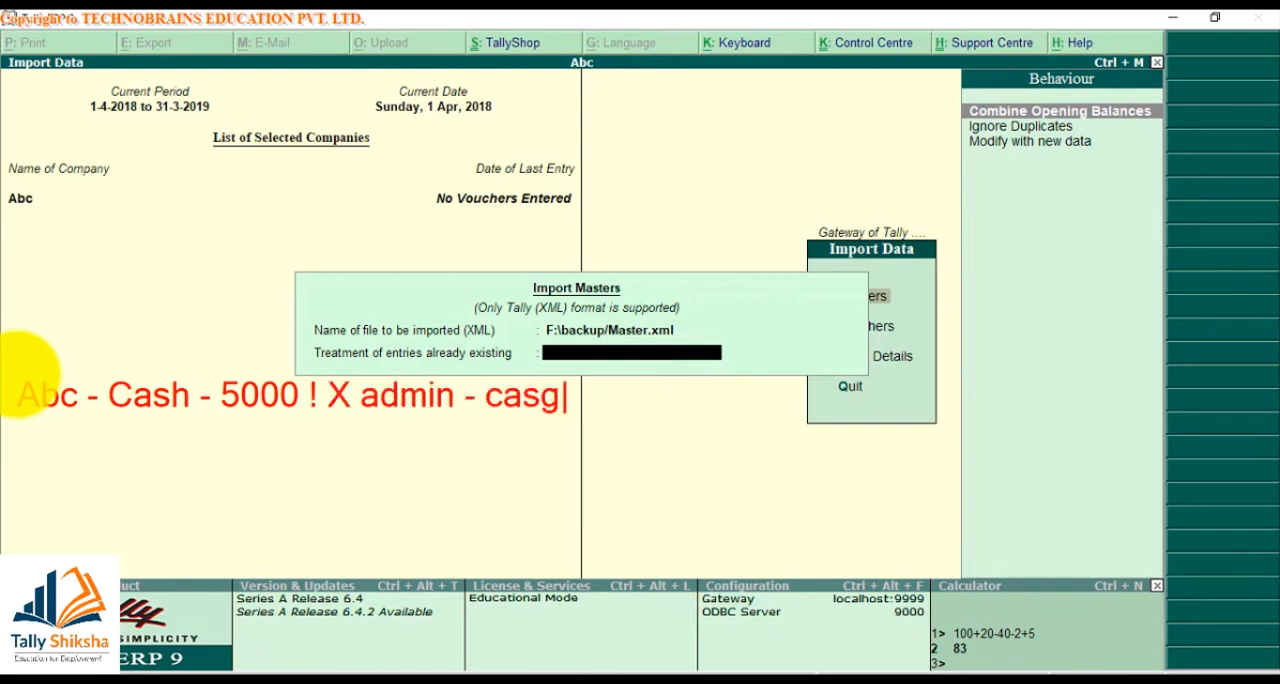
{"action": "key", "text": "BackSpace"}
{"action": "type", "text": "h - 3000"}
{"action": "key", "text": "Return"}
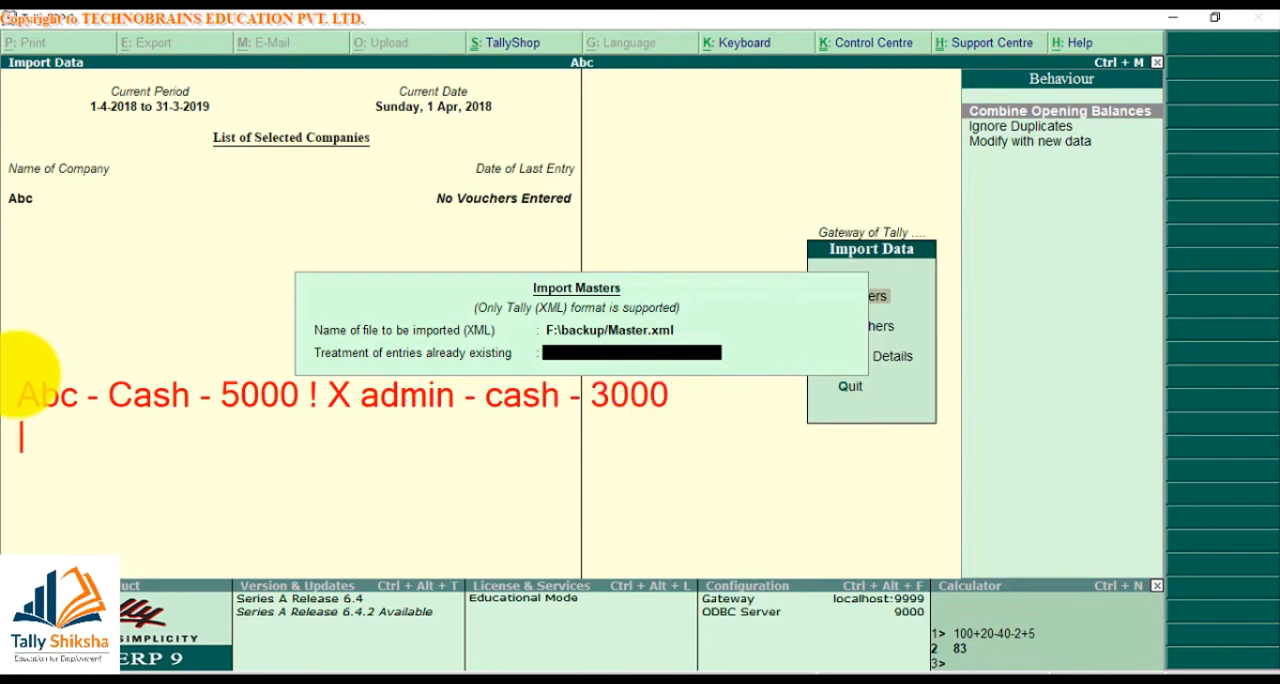
Add the note lines "Combine - 8000" and "Ignore dublicate - 5000" below the first line
{"action": "type", "text": "Combine - "}
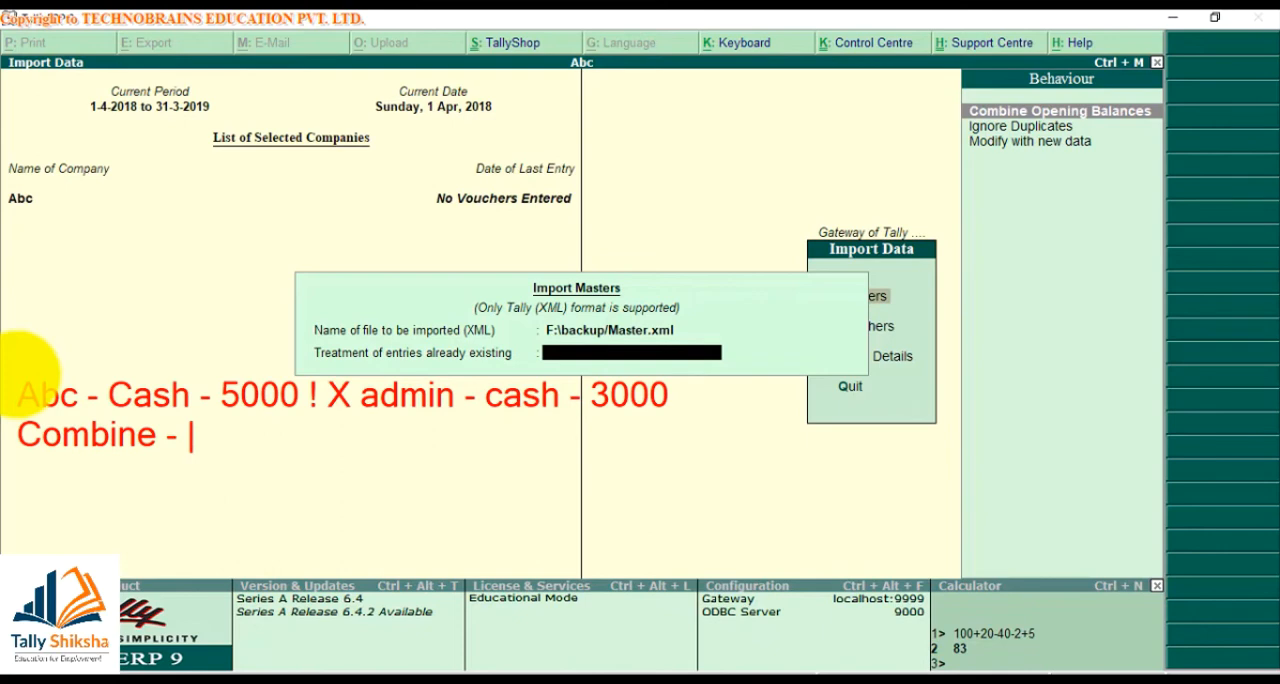
{"action": "type", "text": "8000"}
{"action": "key", "text": "Return"}
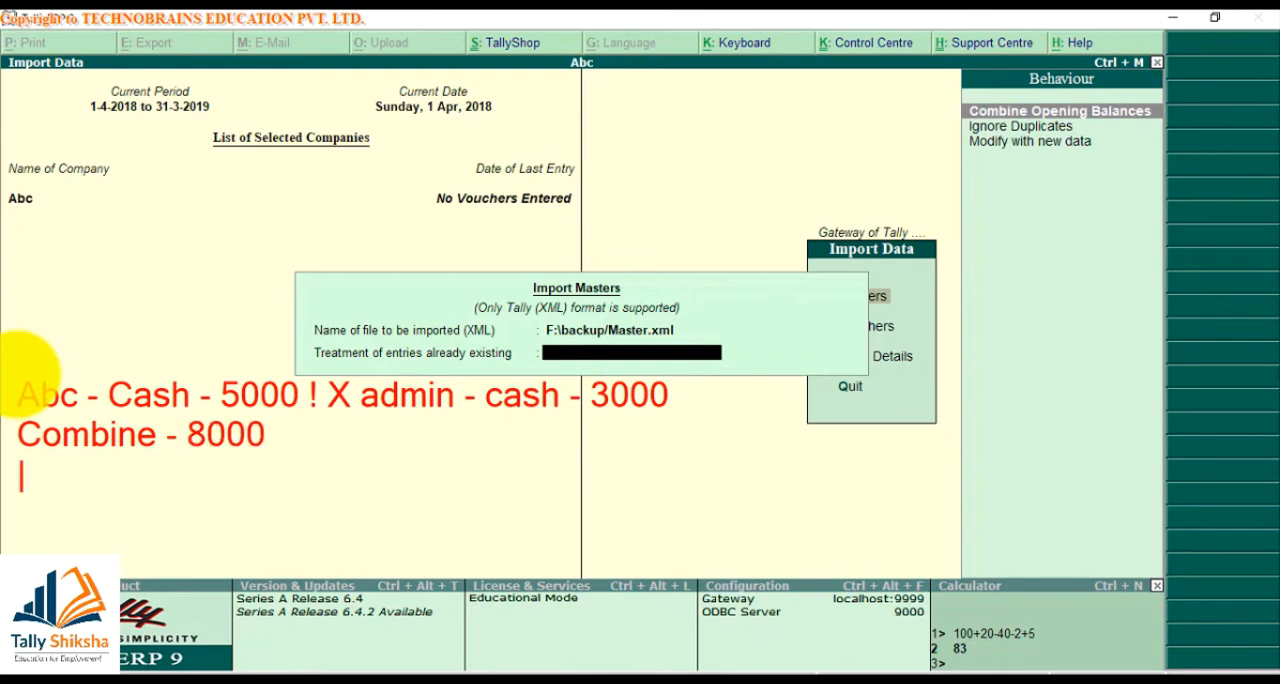
{"action": "type", "text": "Ignore "}
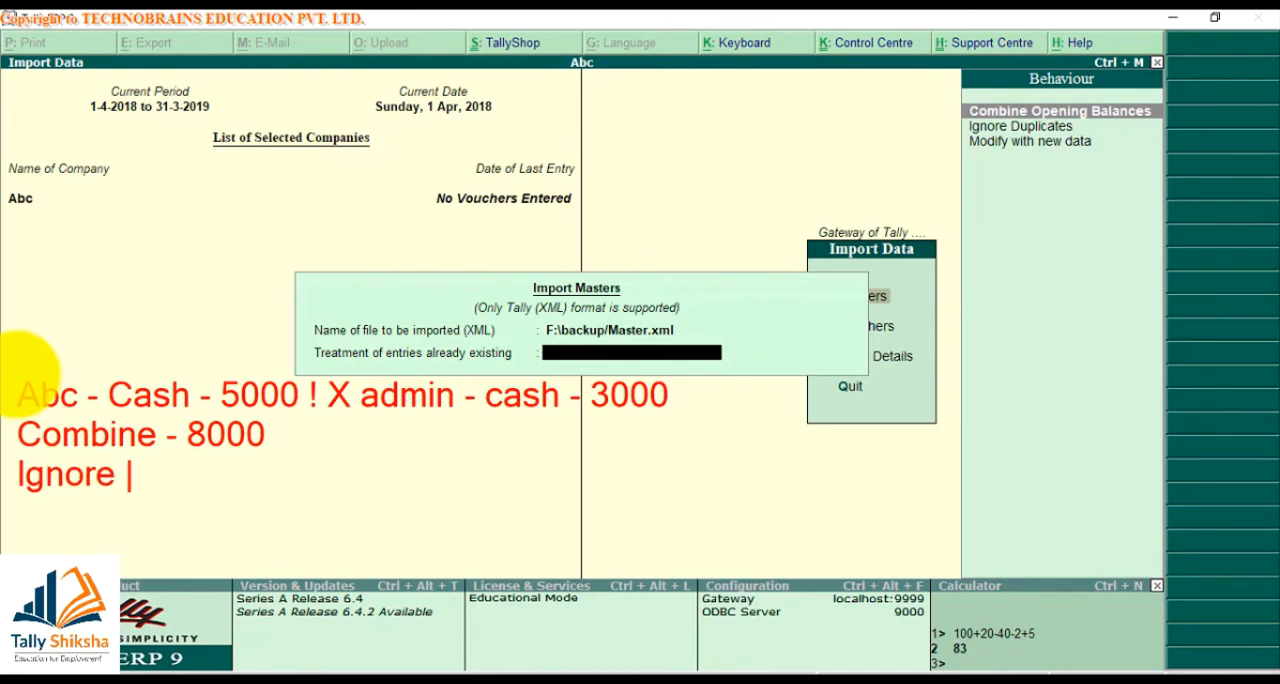
{"action": "type", "text": "dublicate - "}
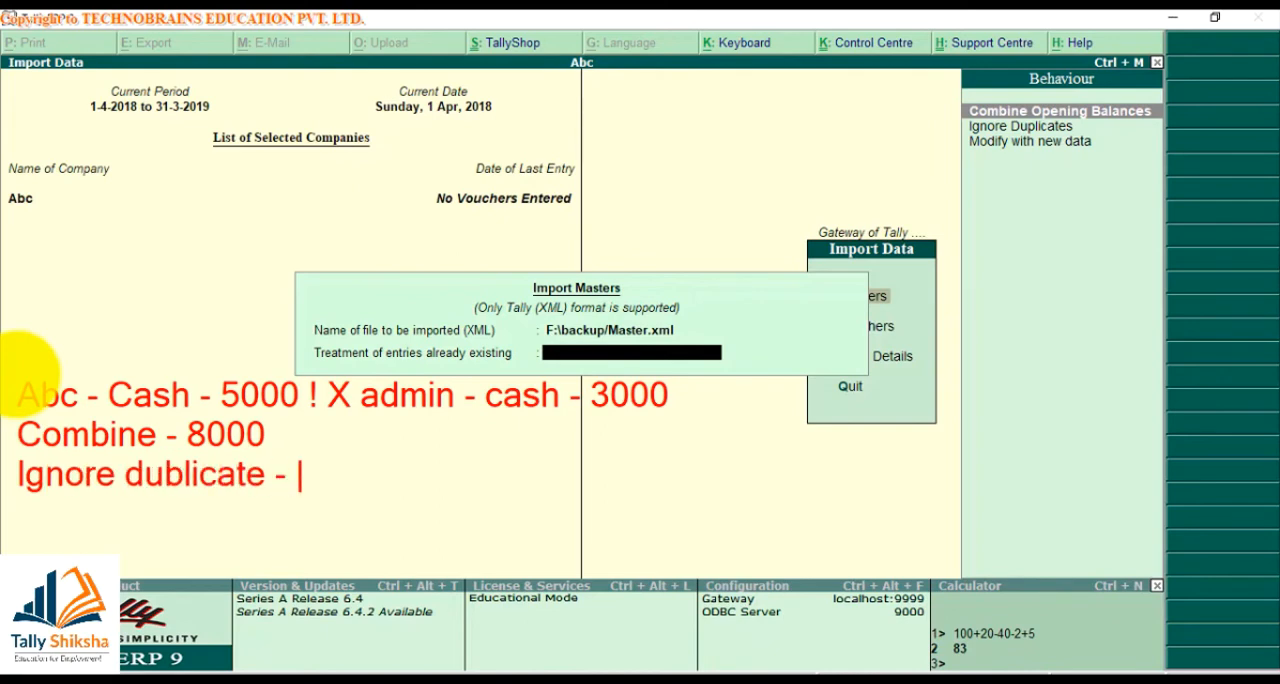
{"action": "type", "text": "5000"}
{"action": "key", "text": "Return"}
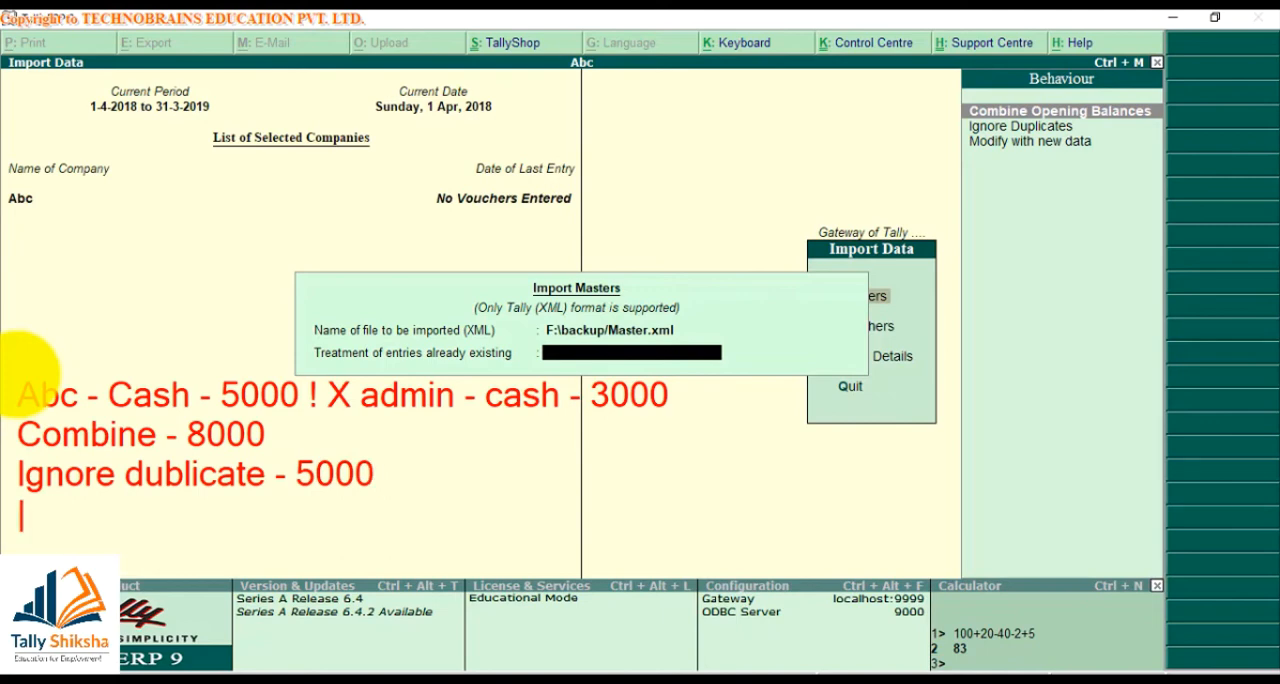
Add the note line "Modify - 3000" as the last of the import treatment examples
{"action": "type", "text": "MOdi"}
{"action": "key", "text": "BackSpace"}
{"action": "key", "text": "BackSpace"}
{"action": "key", "text": "BackSpace"}
{"action": "type", "text": "od"}
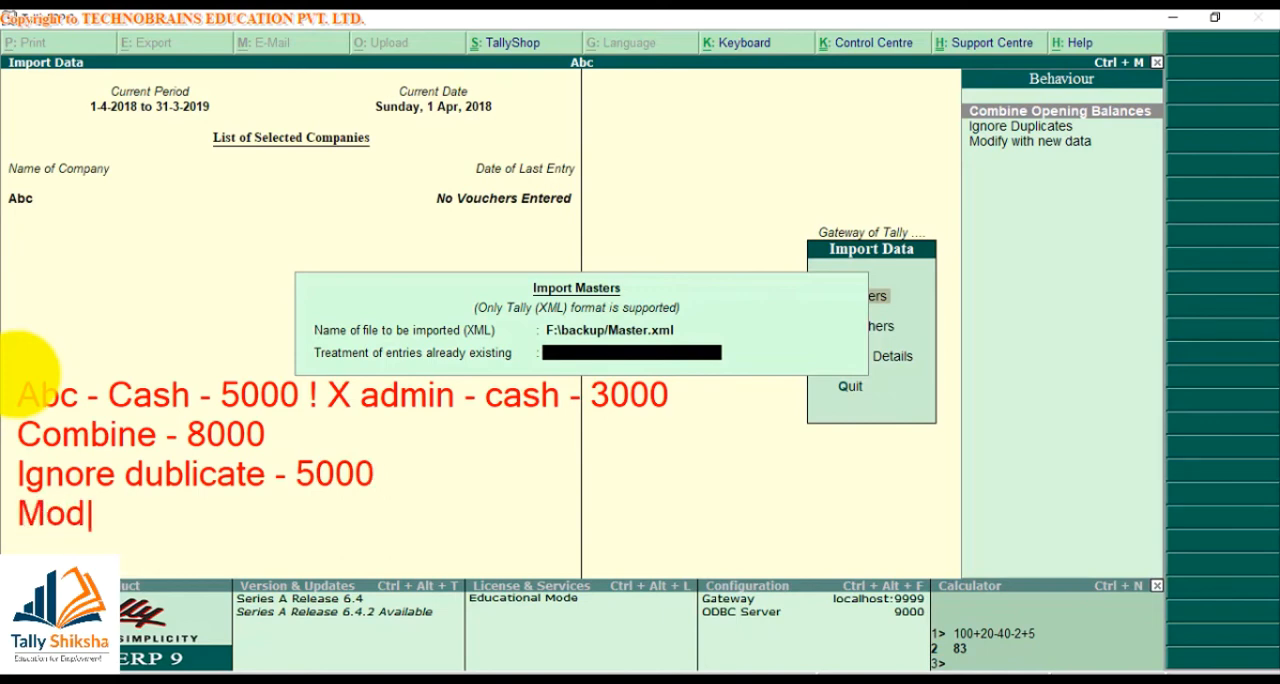
{"action": "type", "text": "ify - "}
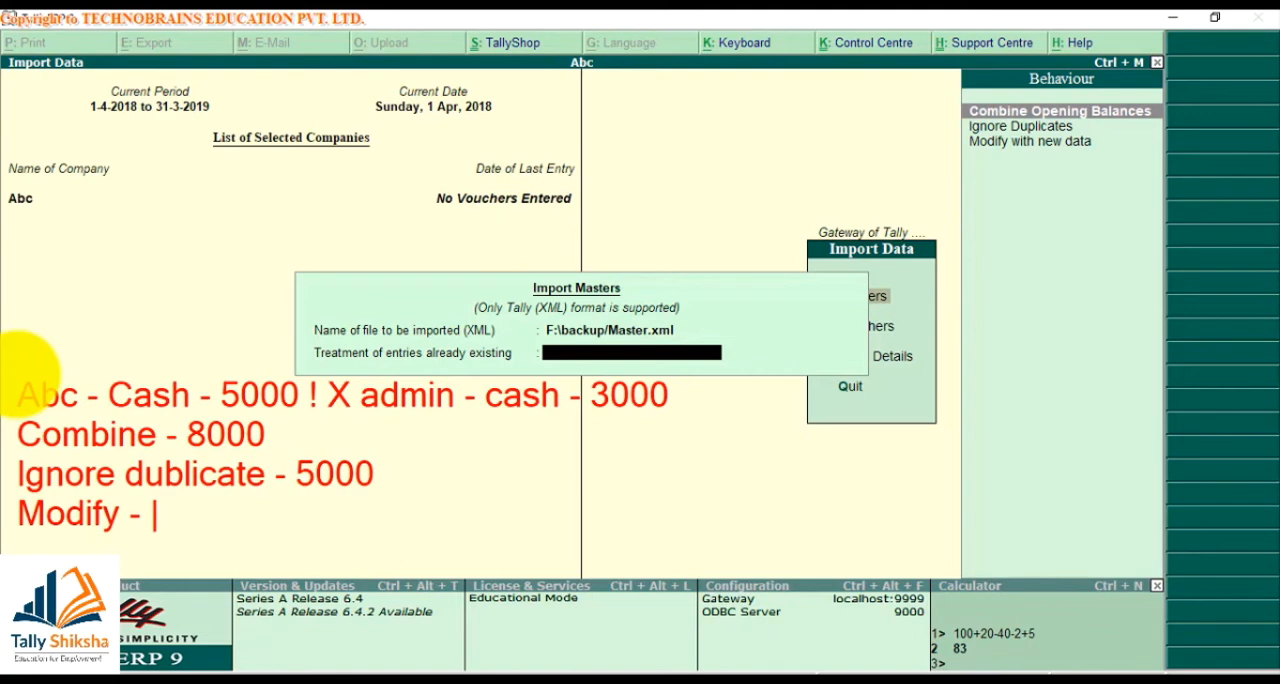
{"action": "type", "text": "3000"}
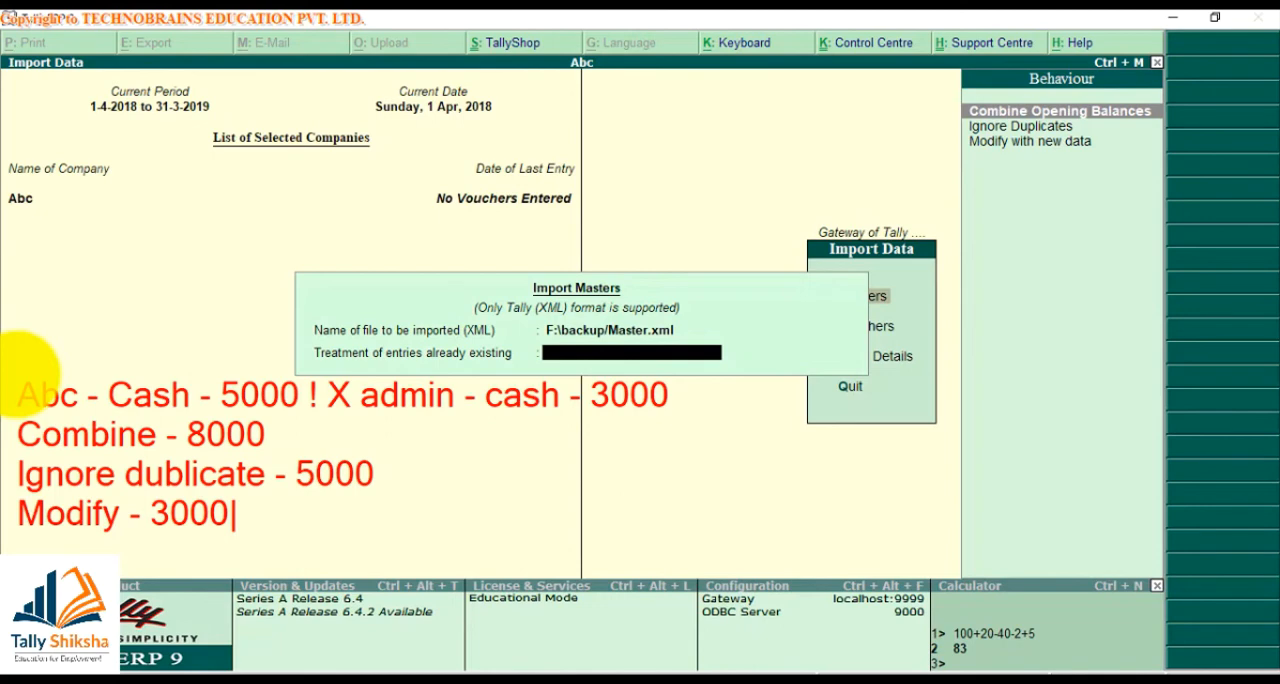
Clear the on-screen notes and import the masters with existing entries treated as Combine Opening Balances
{"action": "key", "text": "Escape"}
{"action": "key", "text": "Escape"}
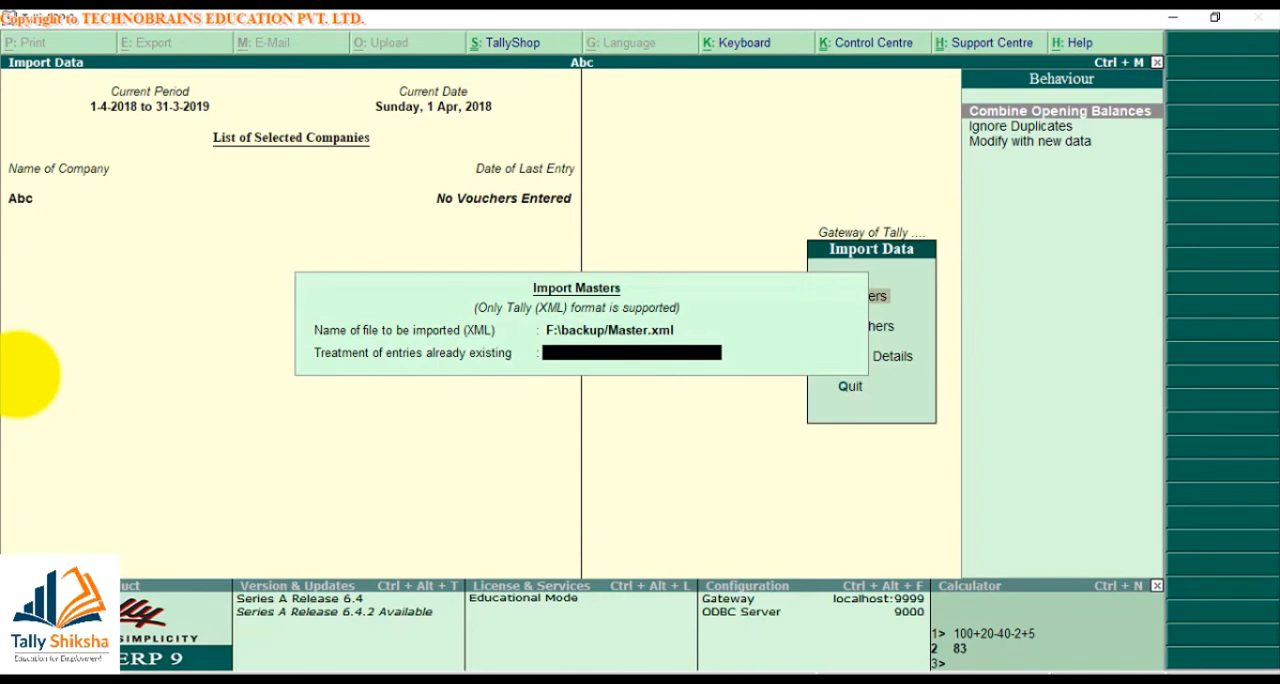
{"action": "key", "text": "Return"}
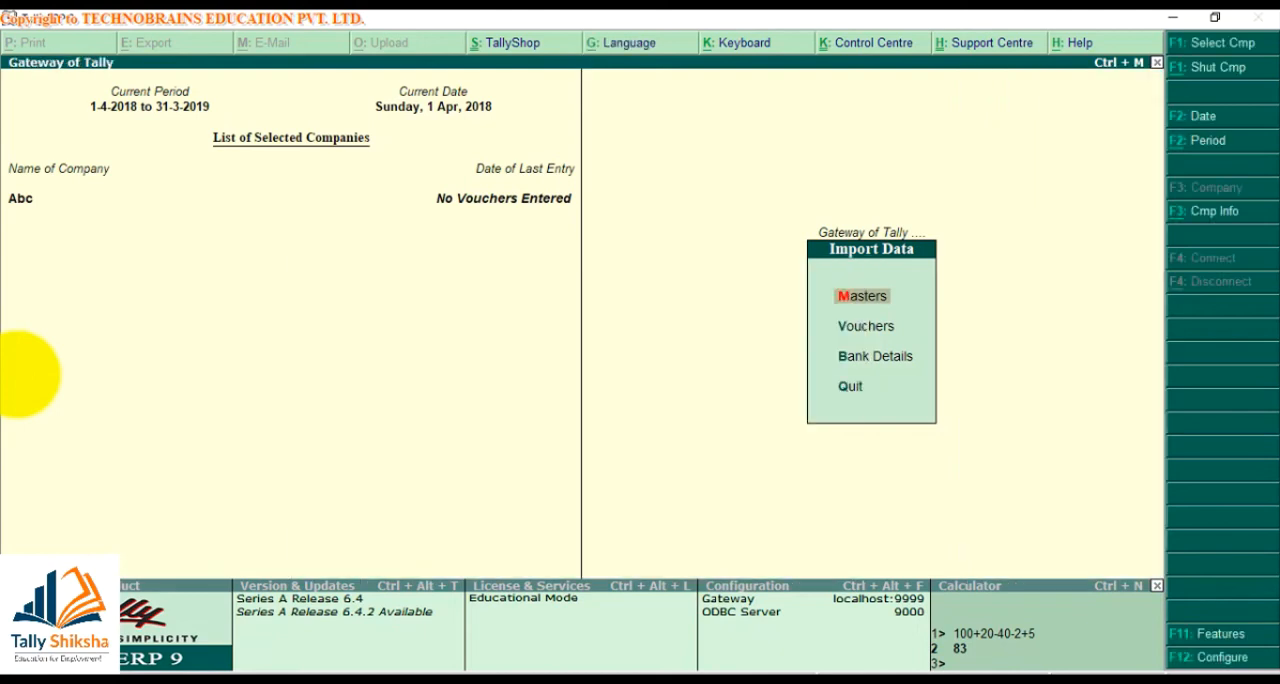
Look through the list of ledgers in the company Abc and return to the Gateway of Tally
{"action": "key", "text": "Escape"}
{"action": "key", "text": "d"}
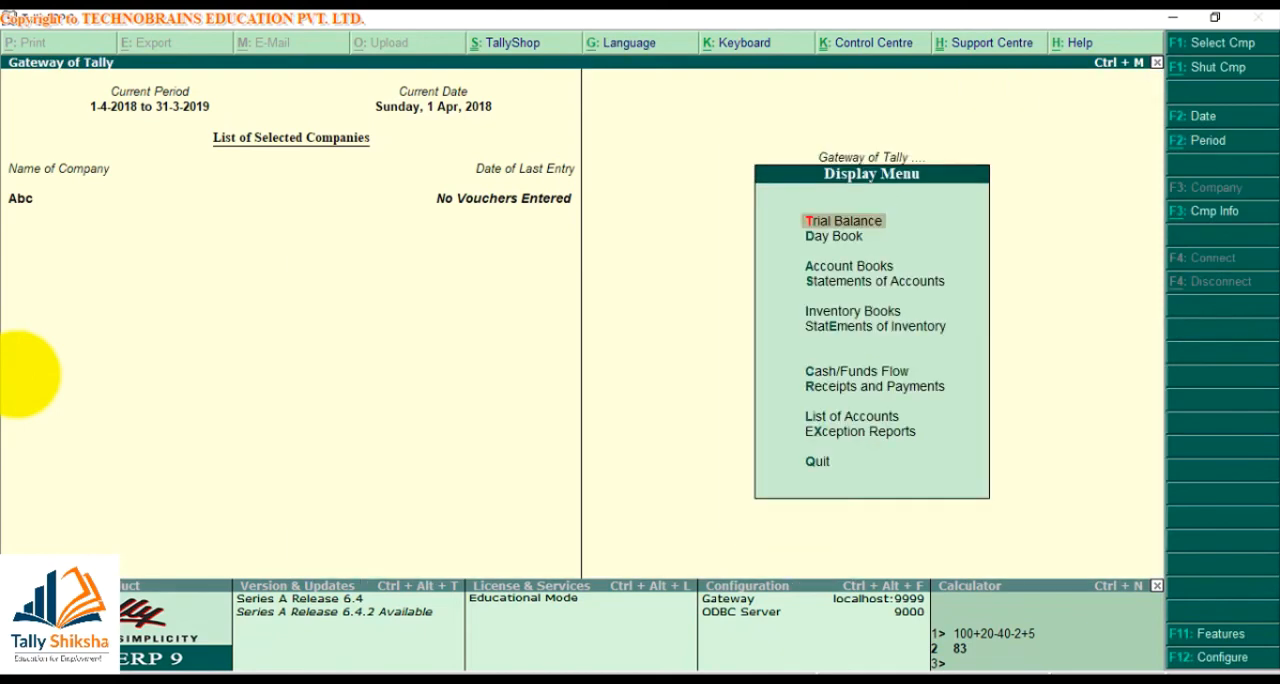
{"action": "key", "text": "l"}
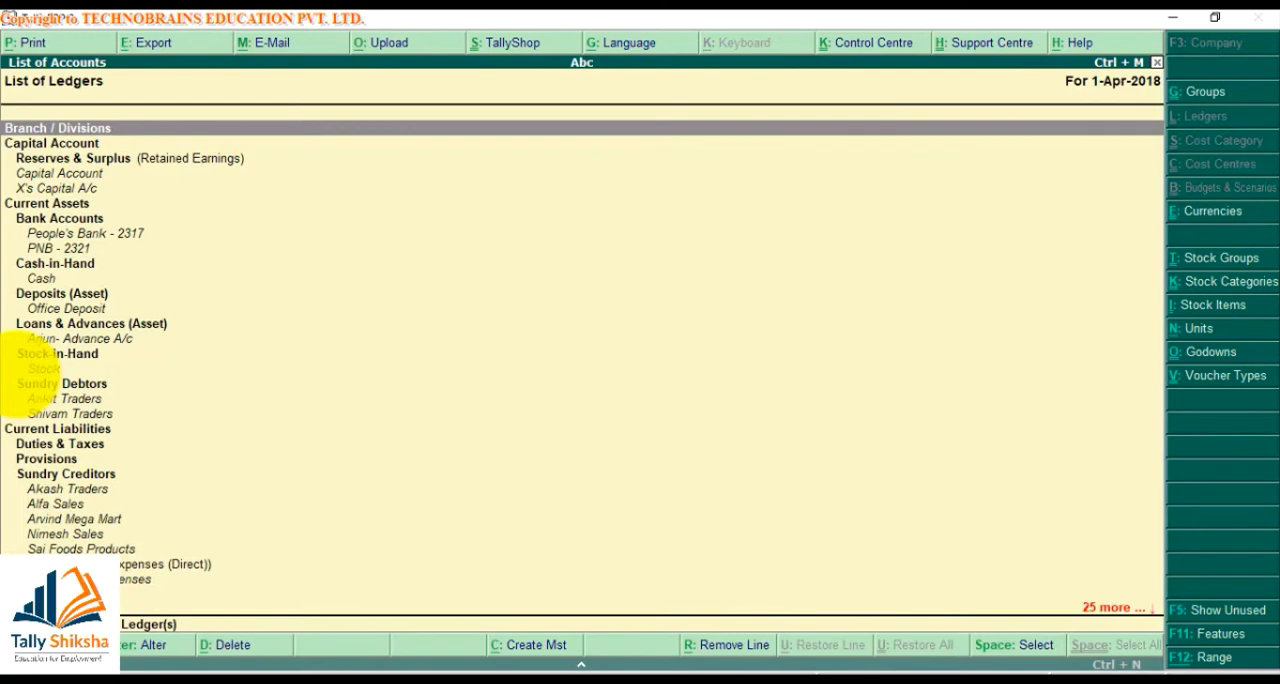
{"action": "key", "text": "Down"}
{"action": "key", "text": "Down"}
{"action": "key", "text": "Down"}
{"action": "key", "text": "Down"}
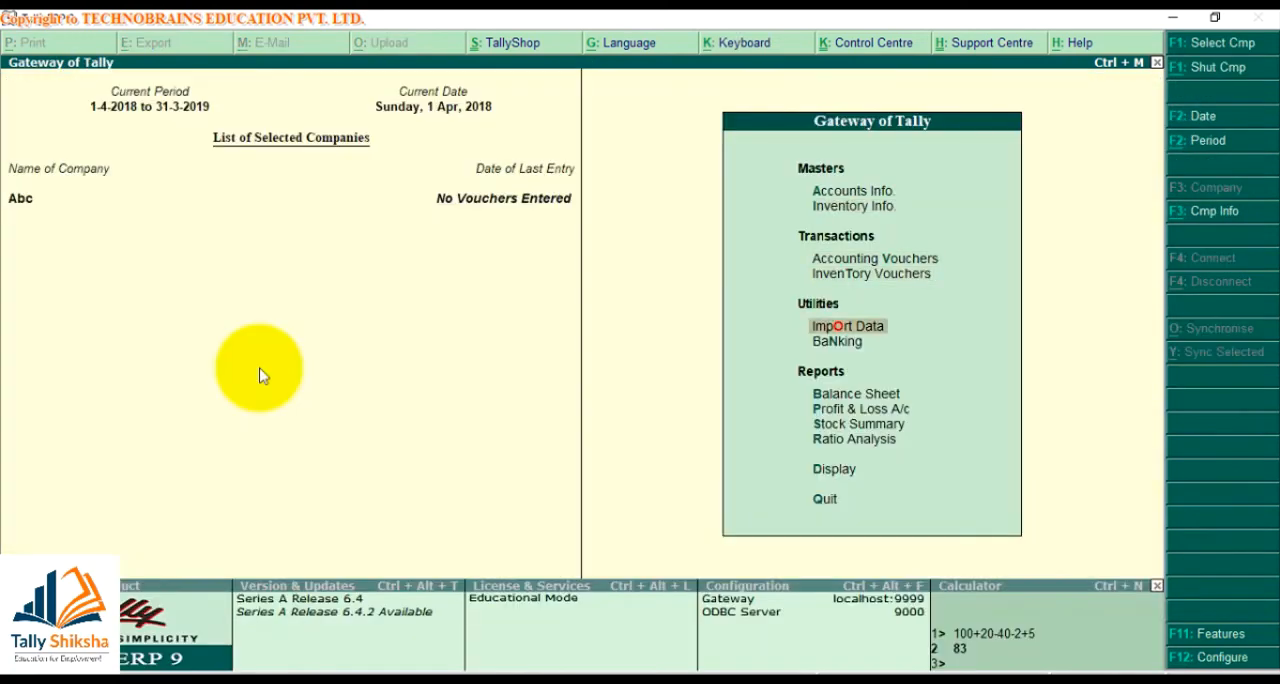
Shut the company Abc and open the company X Motors Ltd
{"action": "key", "text": "alt+Tab"}
{"action": "key", "text": "alt+Tab"}
{"action": "left_click", "coordinate": [1190, 70]}
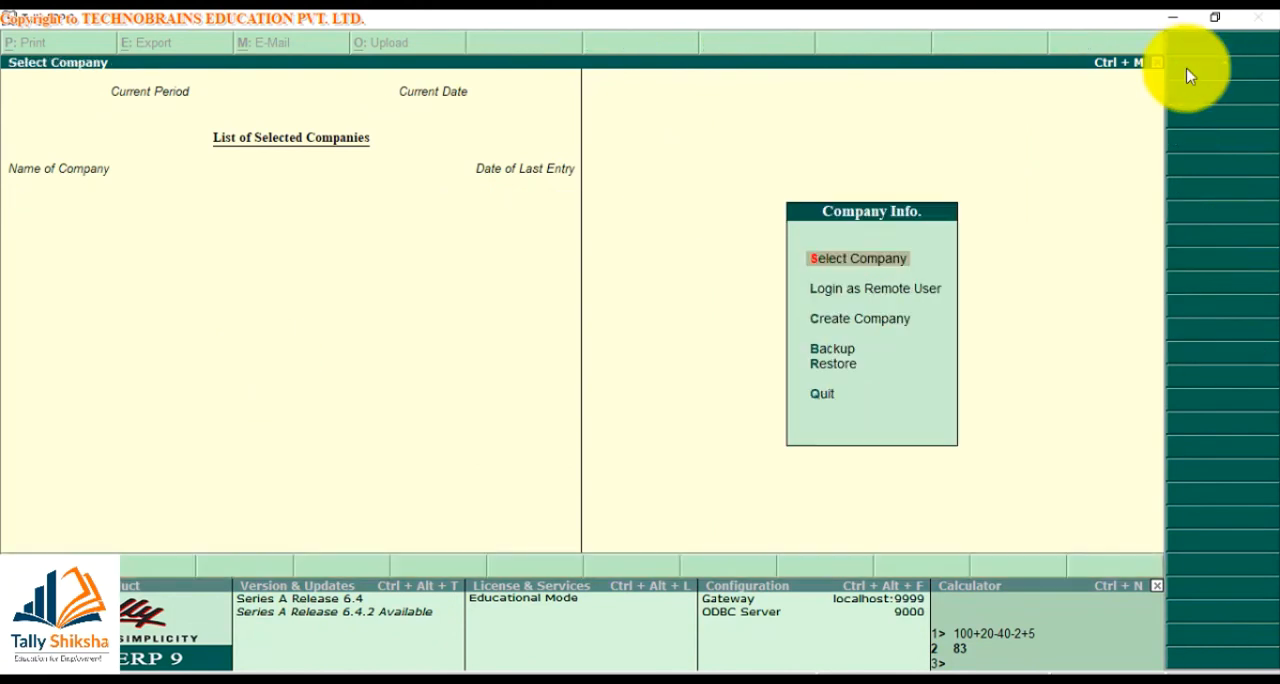
{"action": "key", "text": "Return"}
{"action": "key", "text": "Return"}
Open the Day Book of X Motors Ltd., try to change its date, and reopen the report
{"action": "key", "text": "d"}
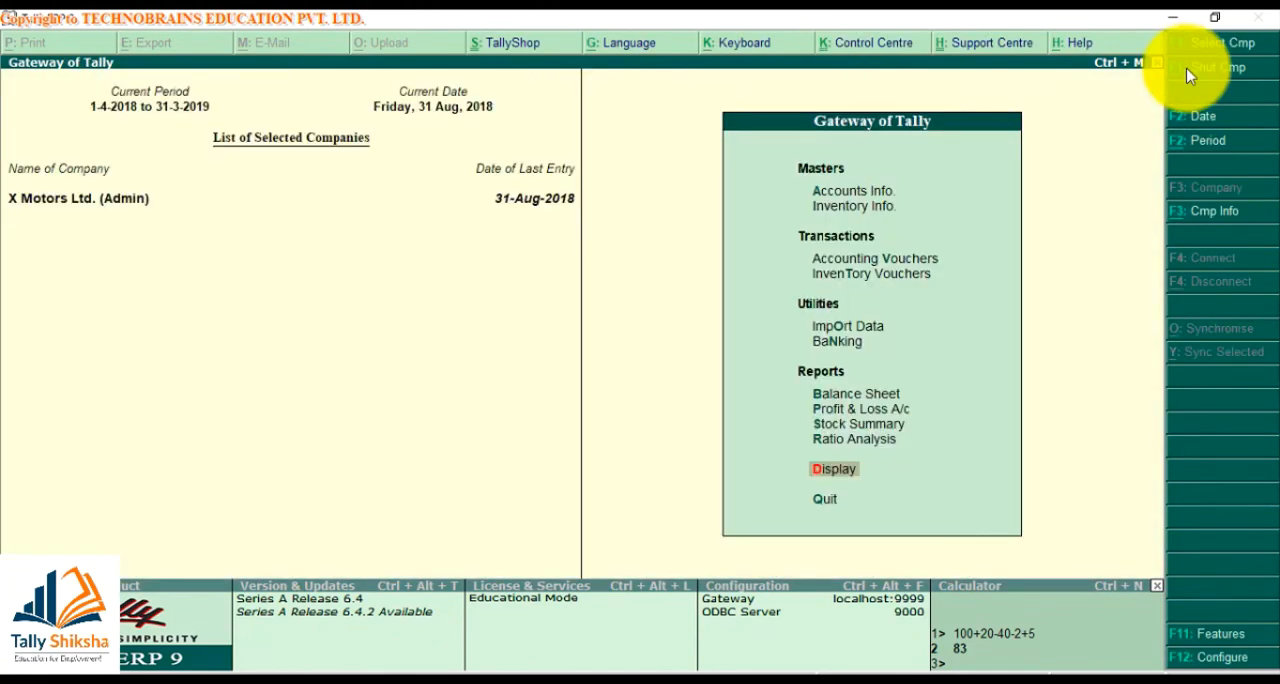
{"action": "key", "text": "d"}
{"action": "left_click", "coordinate": [1187, 78]}
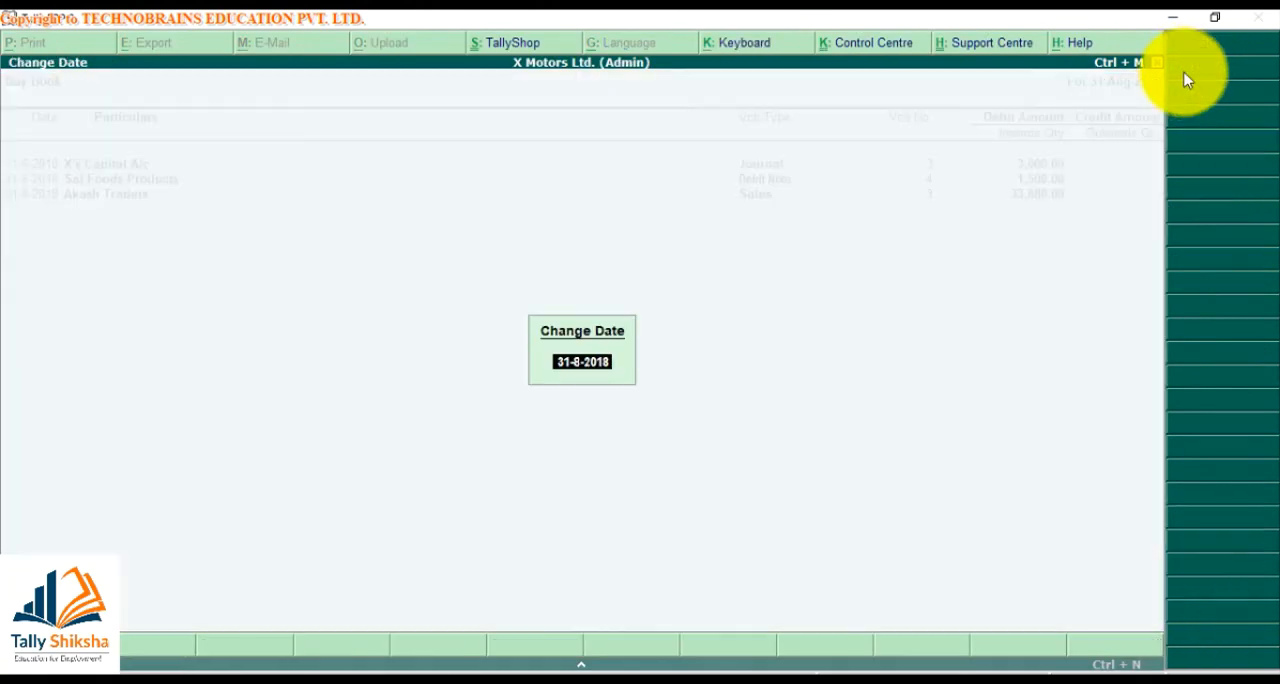
{"action": "key", "text": "BackSpace"}
{"action": "key", "text": "Return"}
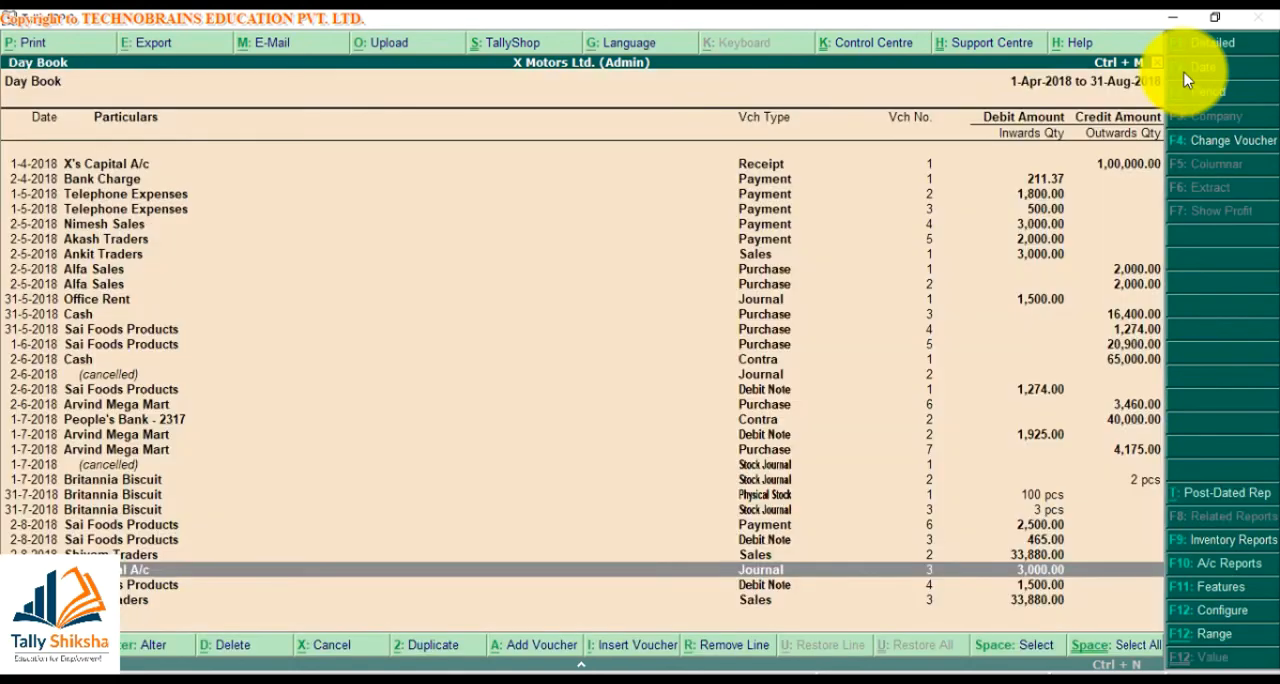
{"action": "key", "text": "Escape"}
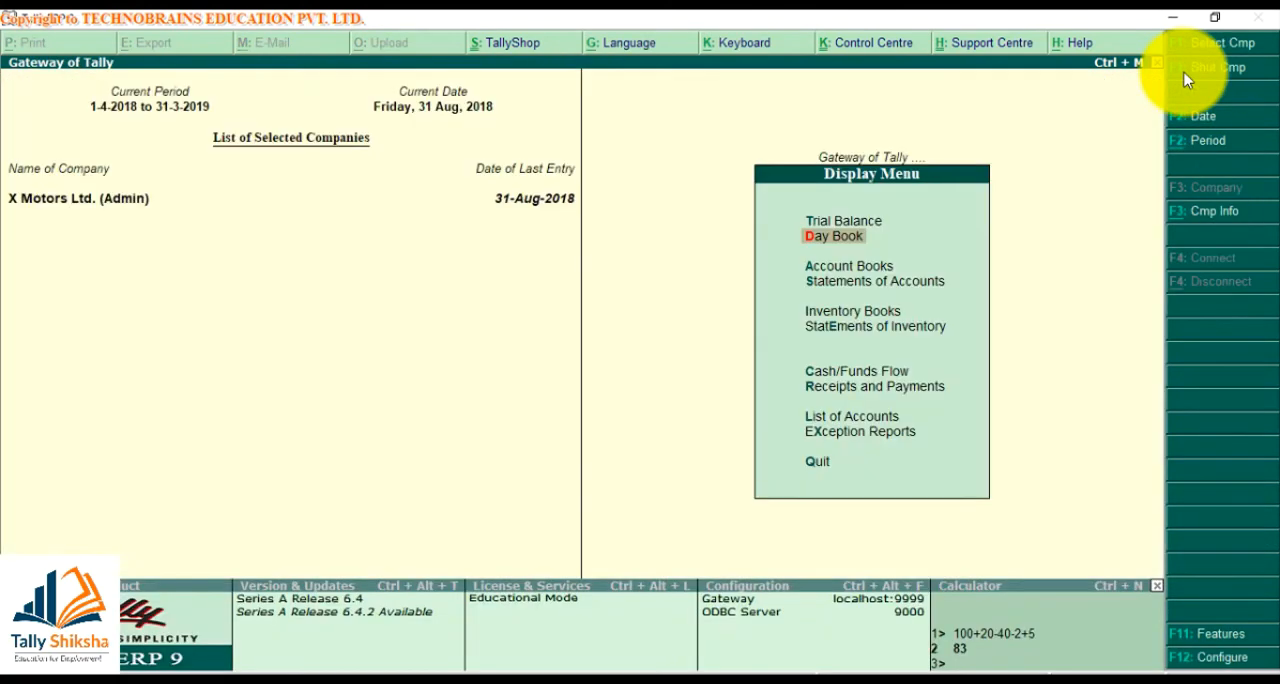
{"action": "key", "text": "Return"}
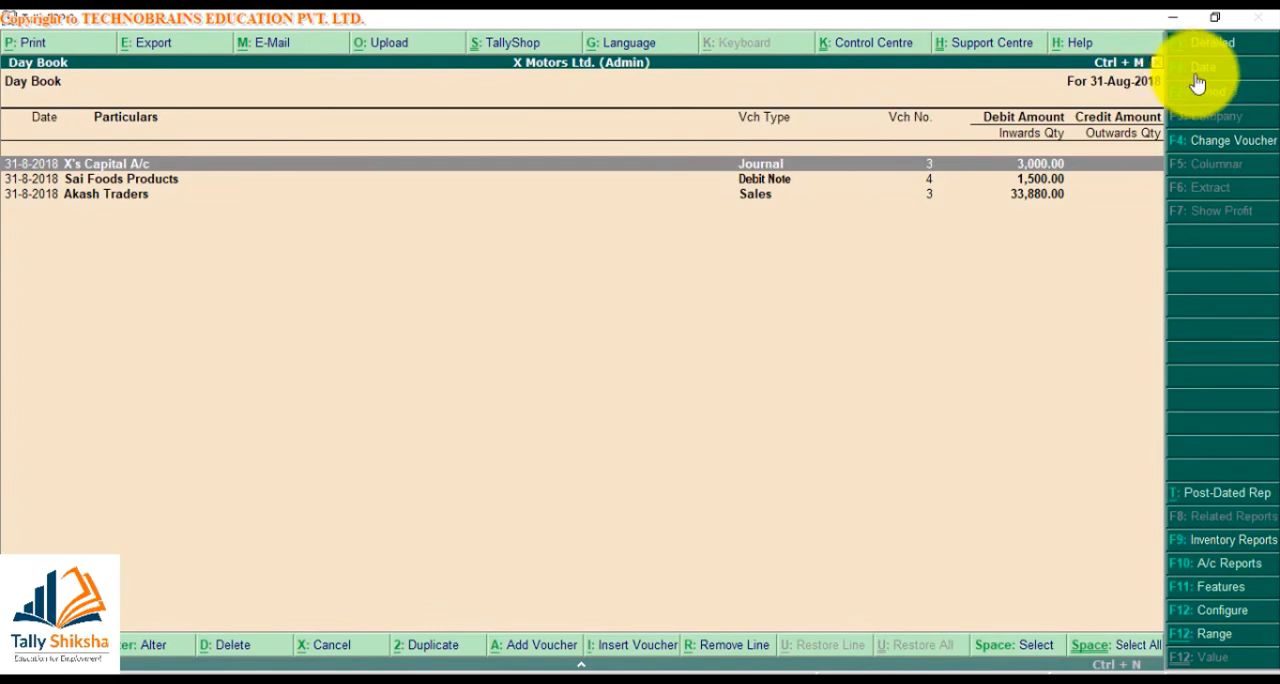
Set the Day Book's period from 1-Aug-2018 to 31-Aug-2018
{"action": "key", "text": "alt+F2"}
{"action": "type", "text": "a18"}
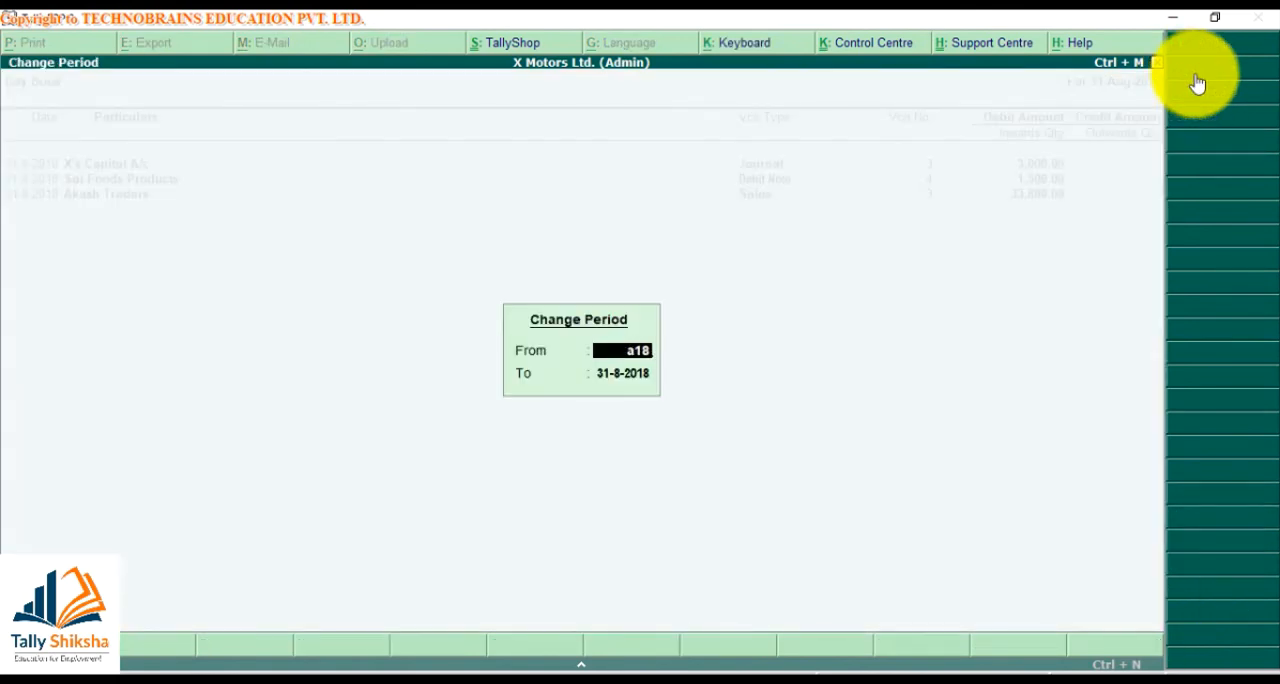
{"action": "key", "text": "BackSpace"}
{"action": "key", "text": "BackSpace"}
{"action": "key", "text": "BackSpace"}
{"action": "type", "text": "aug8"}
{"action": "key", "text": "BackSpace"}
{"action": "type", "text": "18"}
{"action": "key", "text": "Return"}
{"action": "key", "text": "Return"}
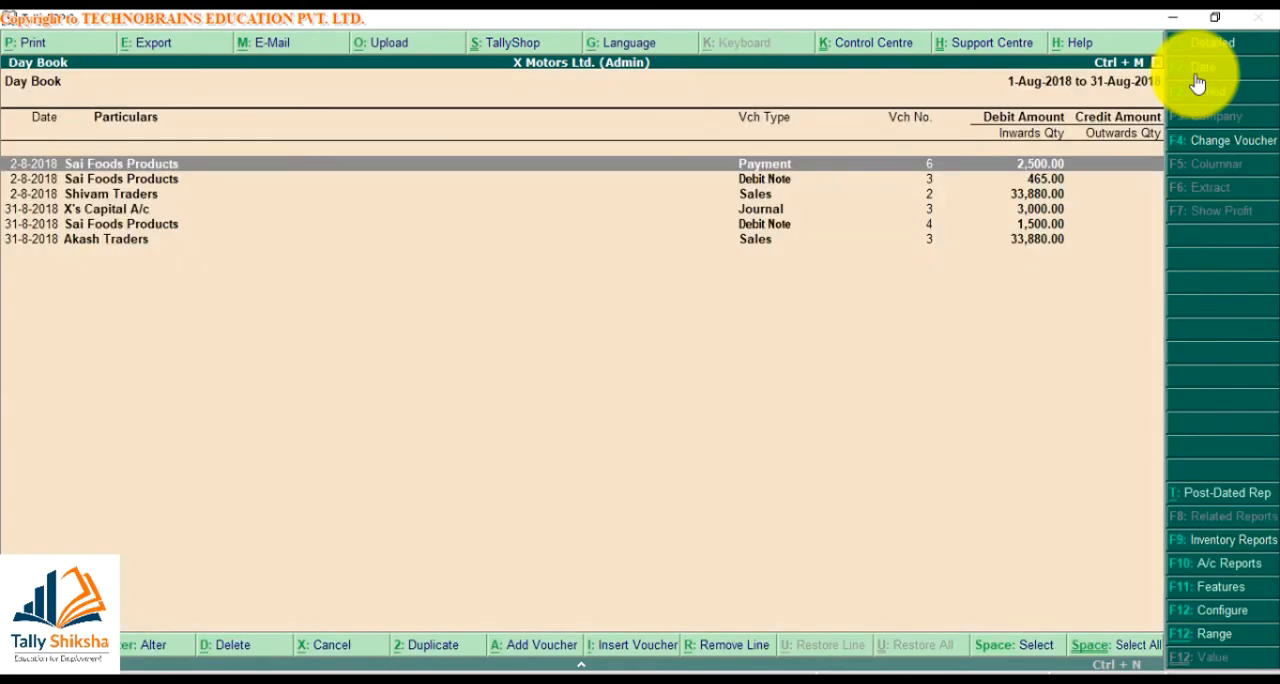
Set up the Day Book export in XML (Data Interchange) format to F:/backup with the file name DayBook.xml
{"action": "left_click", "coordinate": [156, 48]}
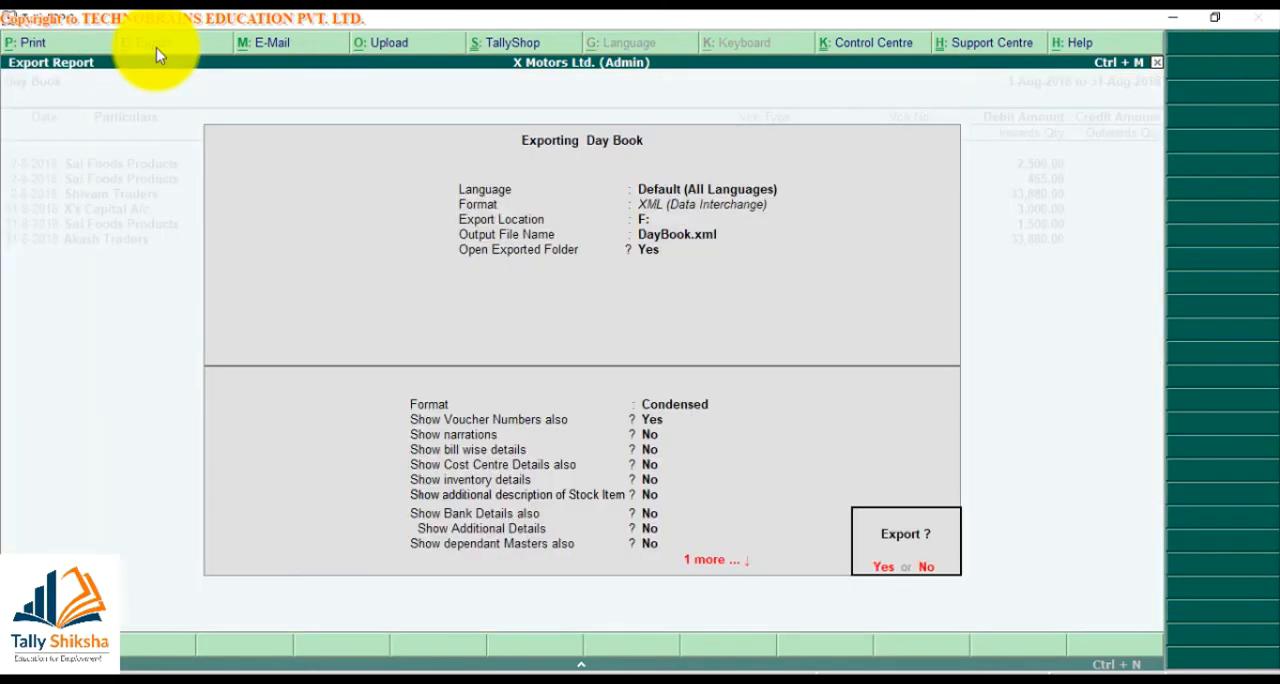
{"action": "key", "text": "n"}
{"action": "key", "text": "Return"}
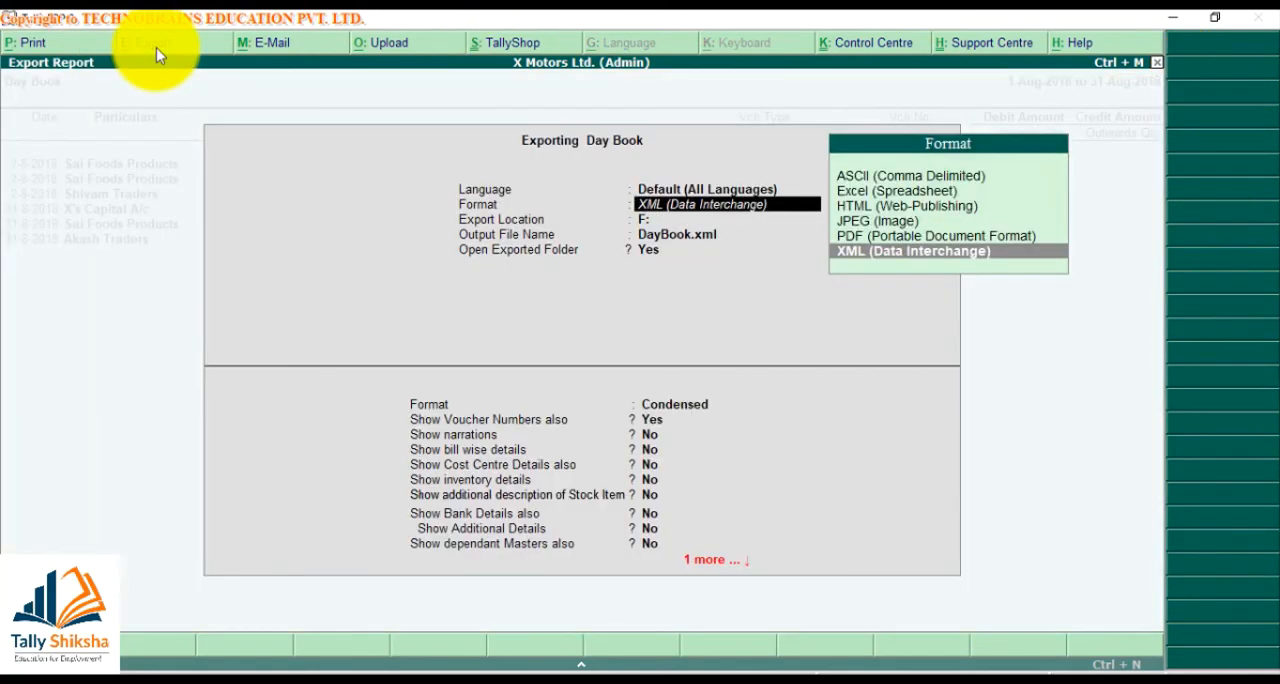
{"action": "key", "text": "Return"}
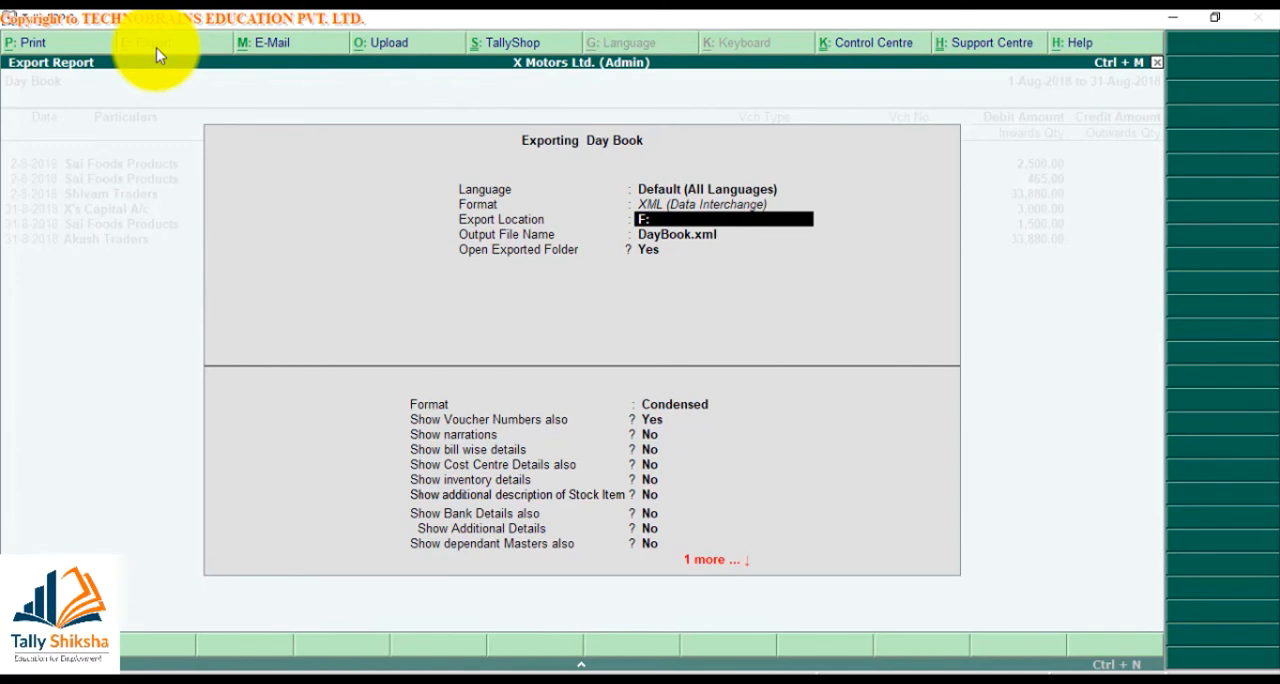
{"action": "type", "text": "/backup"}
{"action": "key", "text": "Return"}
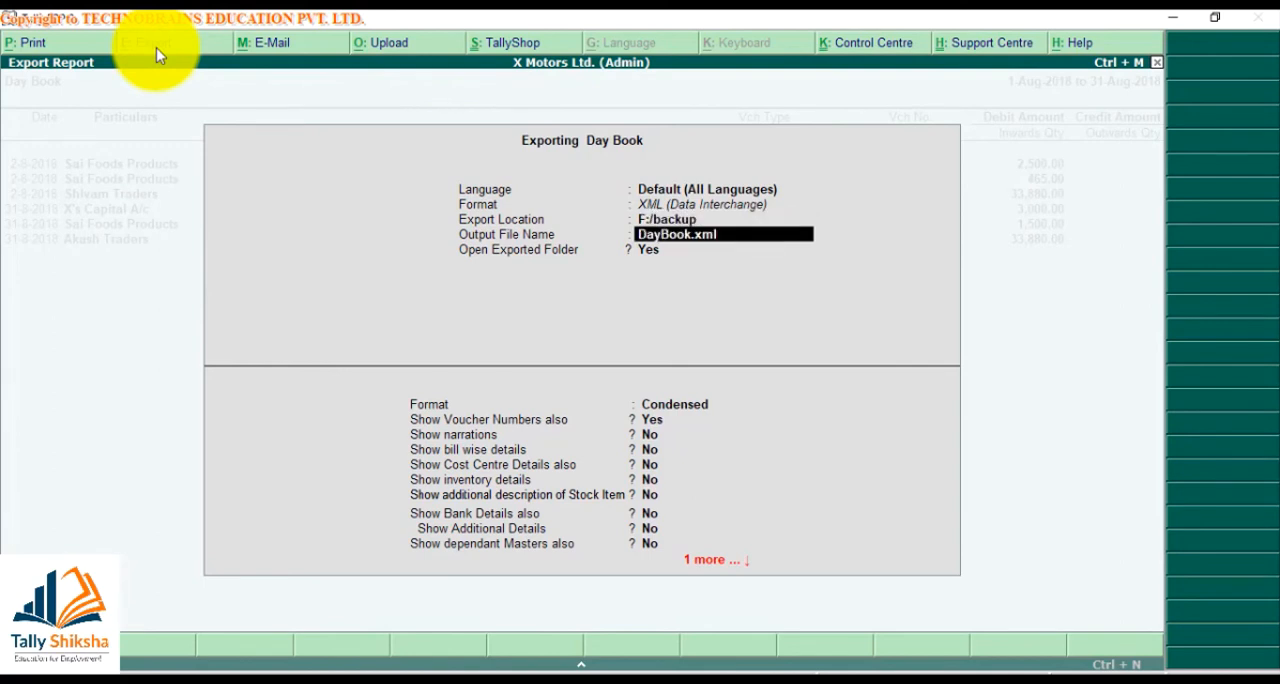
{"action": "key", "text": "Return"}
{"action": "key", "text": "Return"}
{"action": "key", "text": "Return"}
Set the Day Book export's level of detail to Detailed and include narrations
{"action": "key", "text": "BackSpace"}
{"action": "key", "text": "Down"}
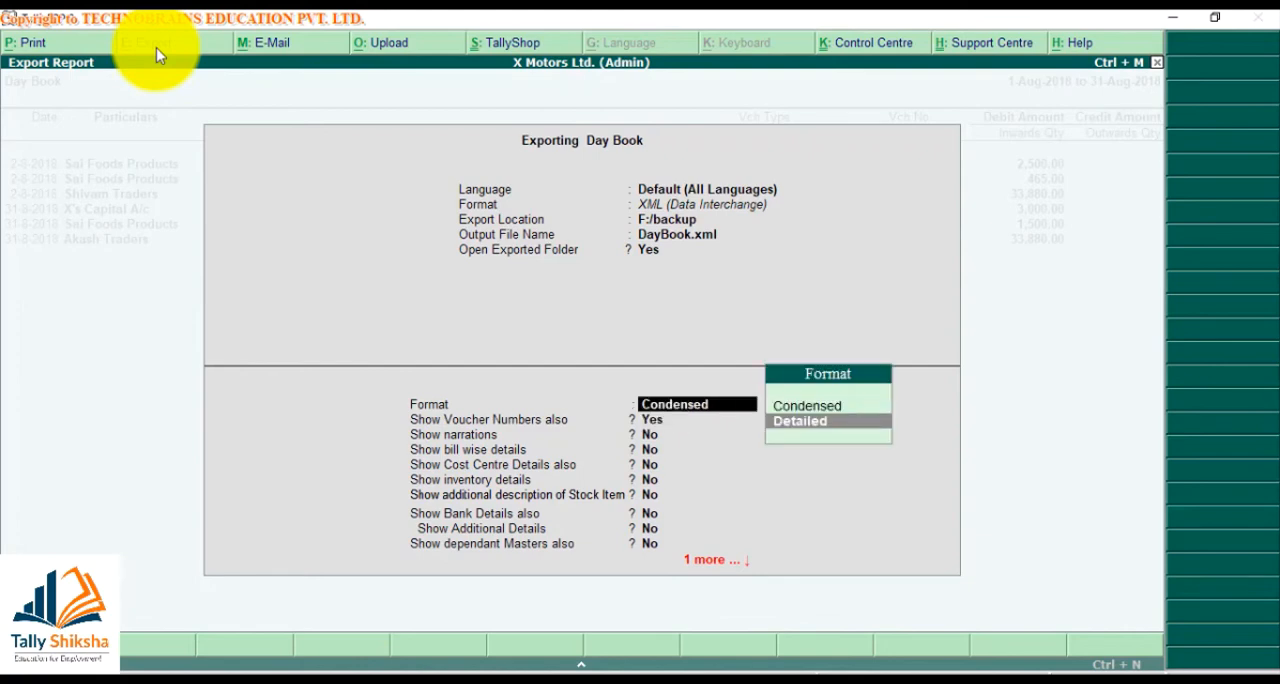
{"action": "key", "text": "Return"}
{"action": "key", "text": "Return"}
{"action": "key", "text": "y"}
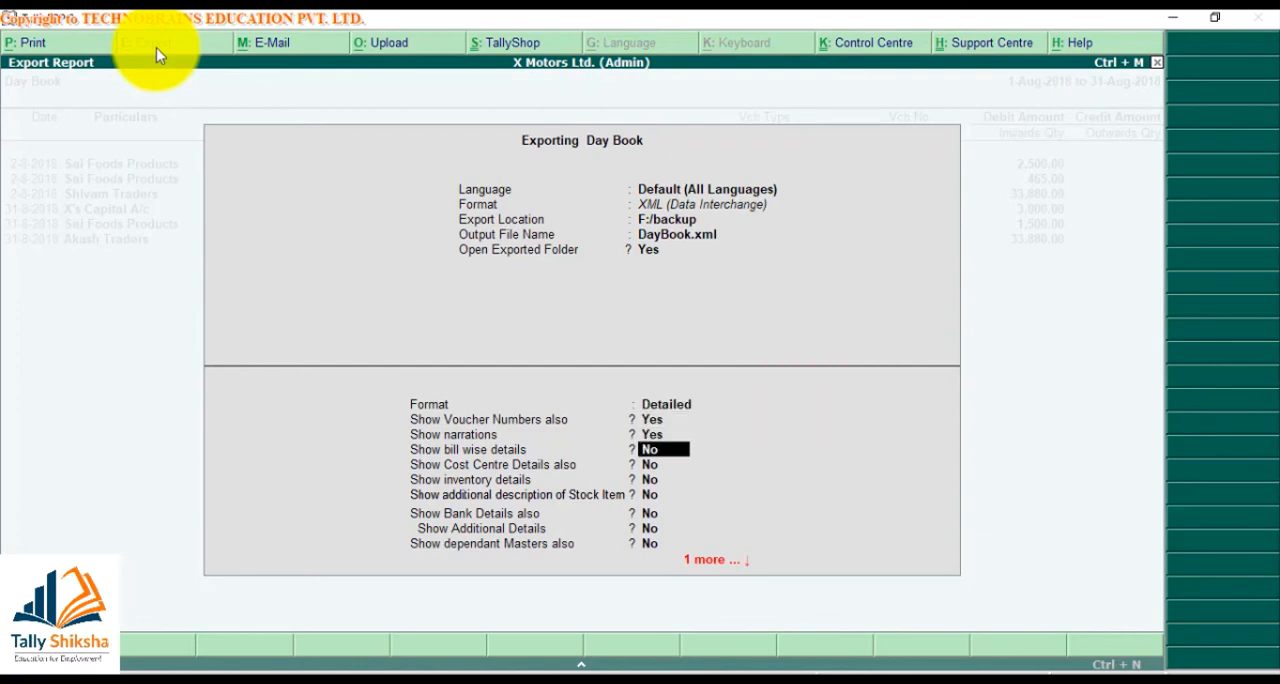
Include inventory details and dependant masters in the Day Book export, keeping All Vouchers selected
{"action": "key", "text": "Return"}
{"action": "key", "text": "Return"}
{"action": "key", "text": "y"}
{"action": "key", "text": "Return"}
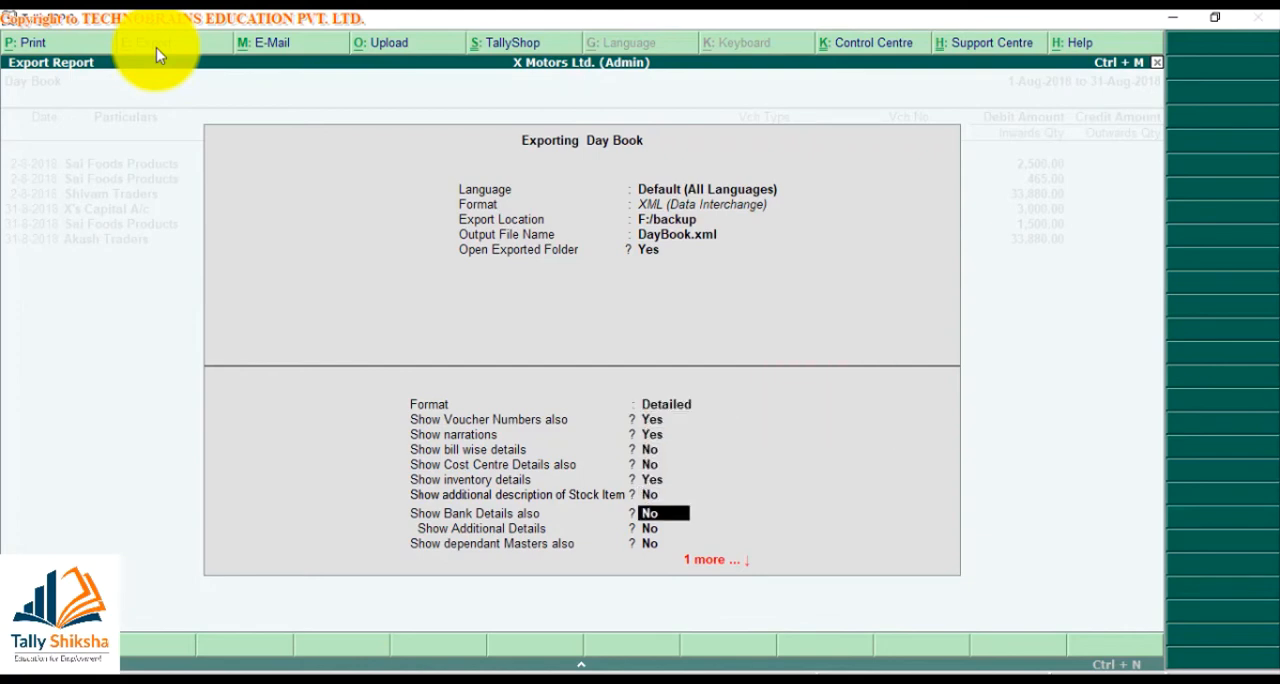
{"action": "key", "text": "Return"}
{"action": "key", "text": "y"}
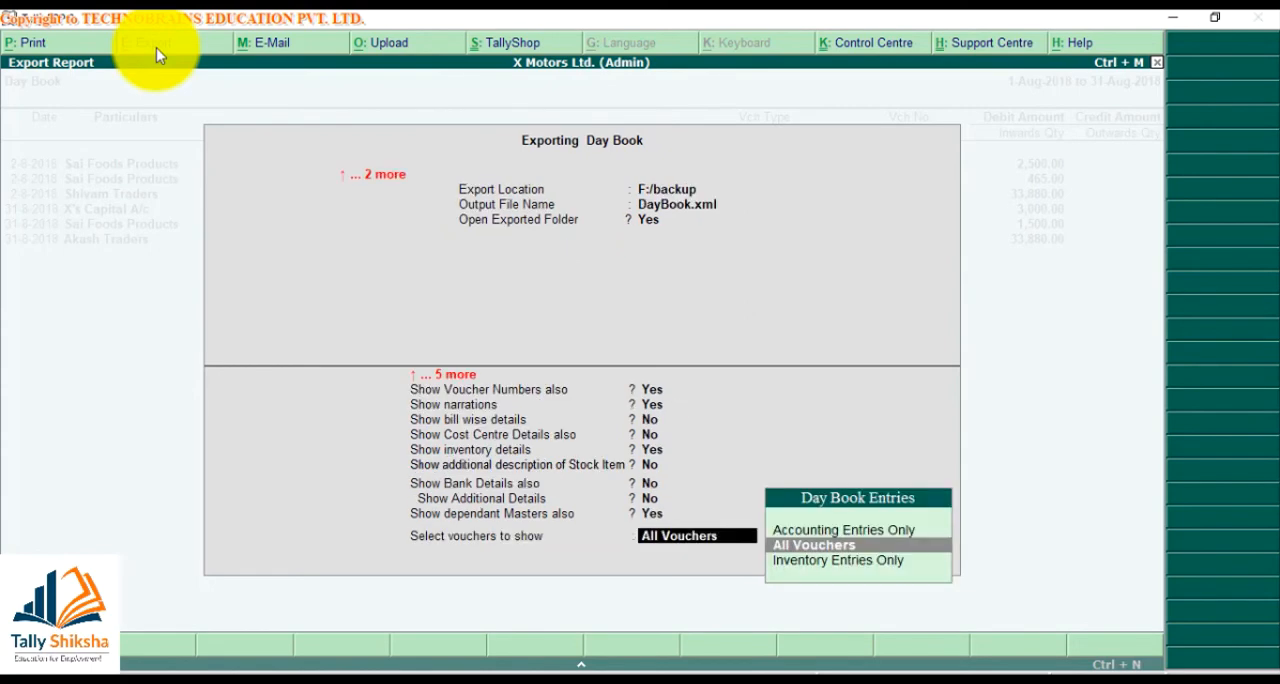
{"action": "key", "text": "BackSpace"}
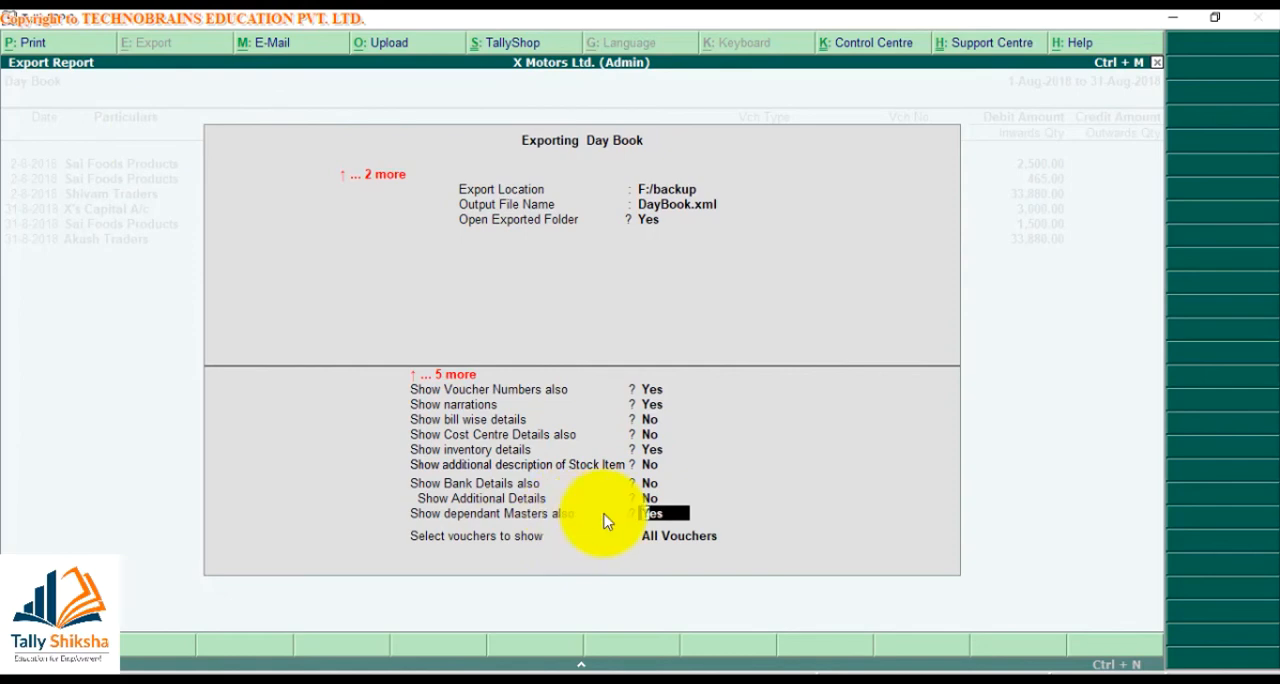
Run the Day Book export with the chosen options and return to the Gateway of Tally
{"action": "key", "text": "Return"}
{"action": "key", "text": "Return"}
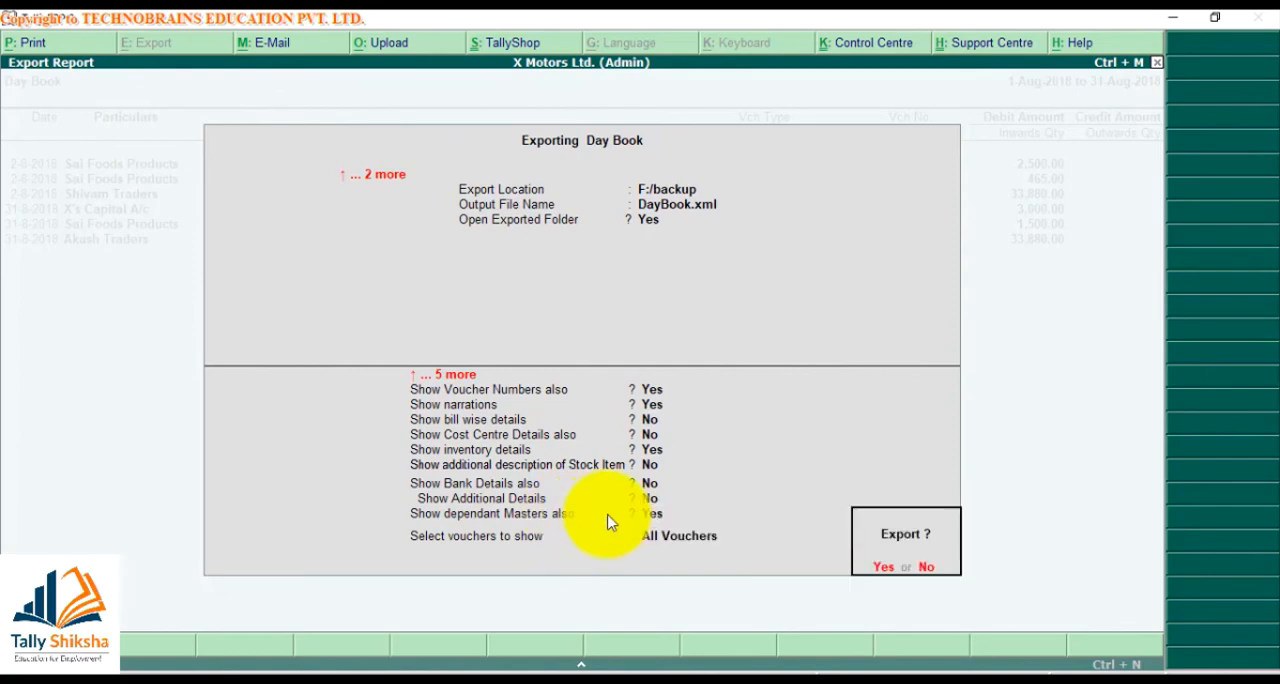
{"action": "key", "text": "Return"}
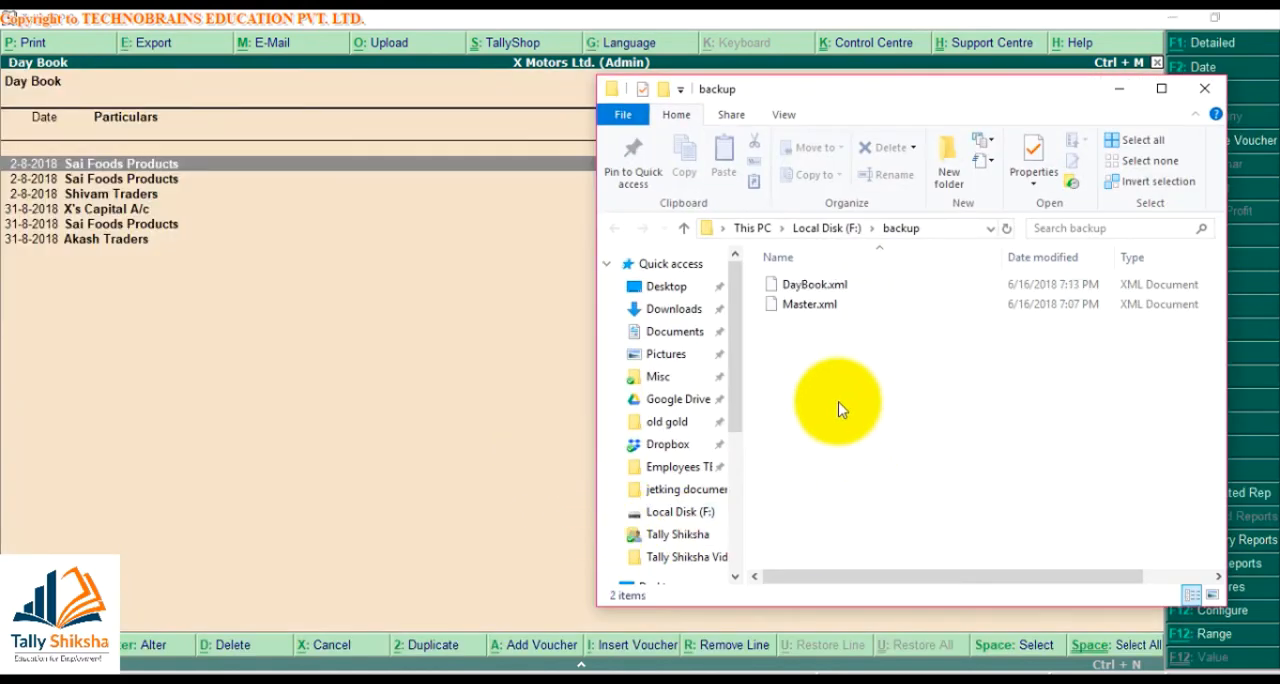
{"action": "key", "text": "alt+Tab"}
{"action": "key", "text": "Escape"}
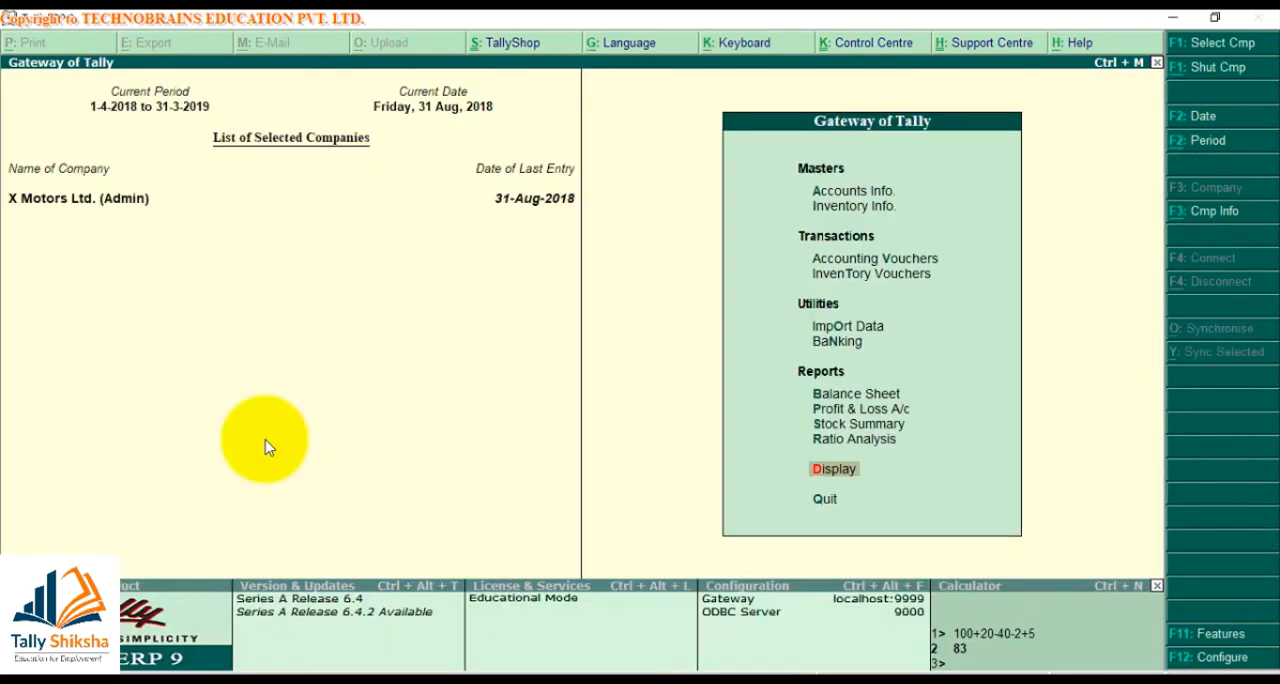
Switch the working company from X Motors Ltd. to Abc
{"action": "key", "text": "alt+F3"}
{"action": "key", "text": "Return"}
{"action": "type", "text": "as"}
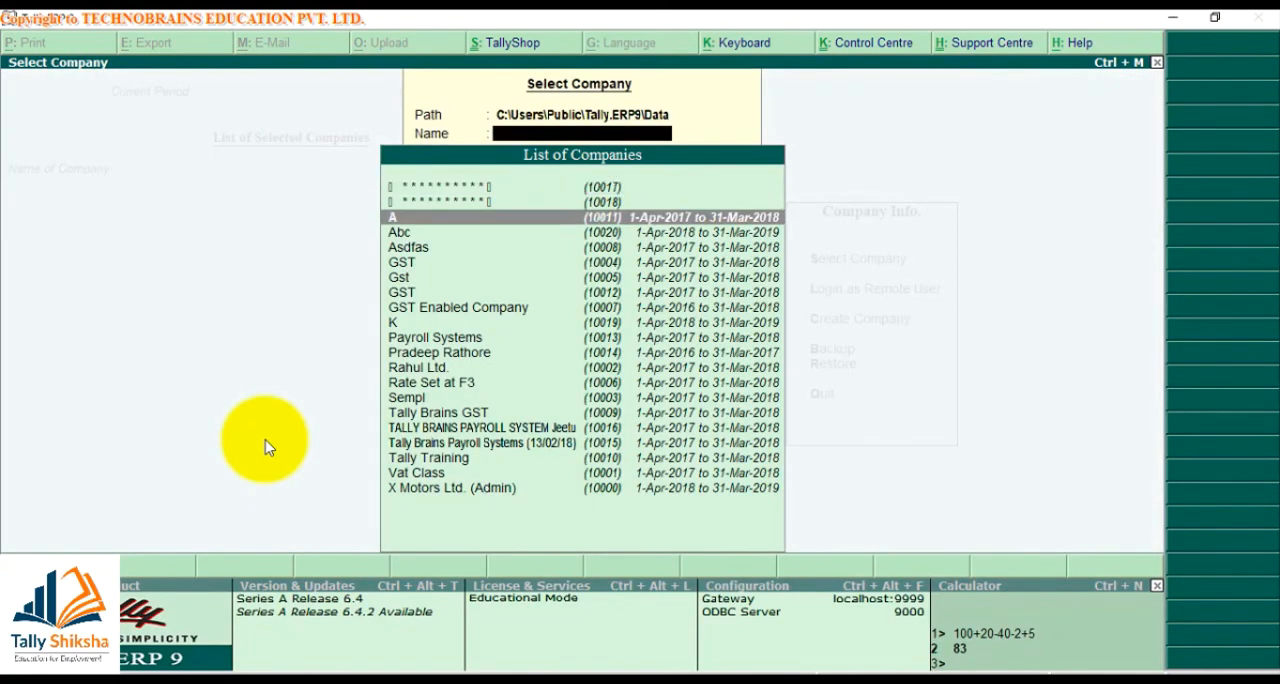
{"action": "key", "text": "Up"}
{"action": "key", "text": "Return"}
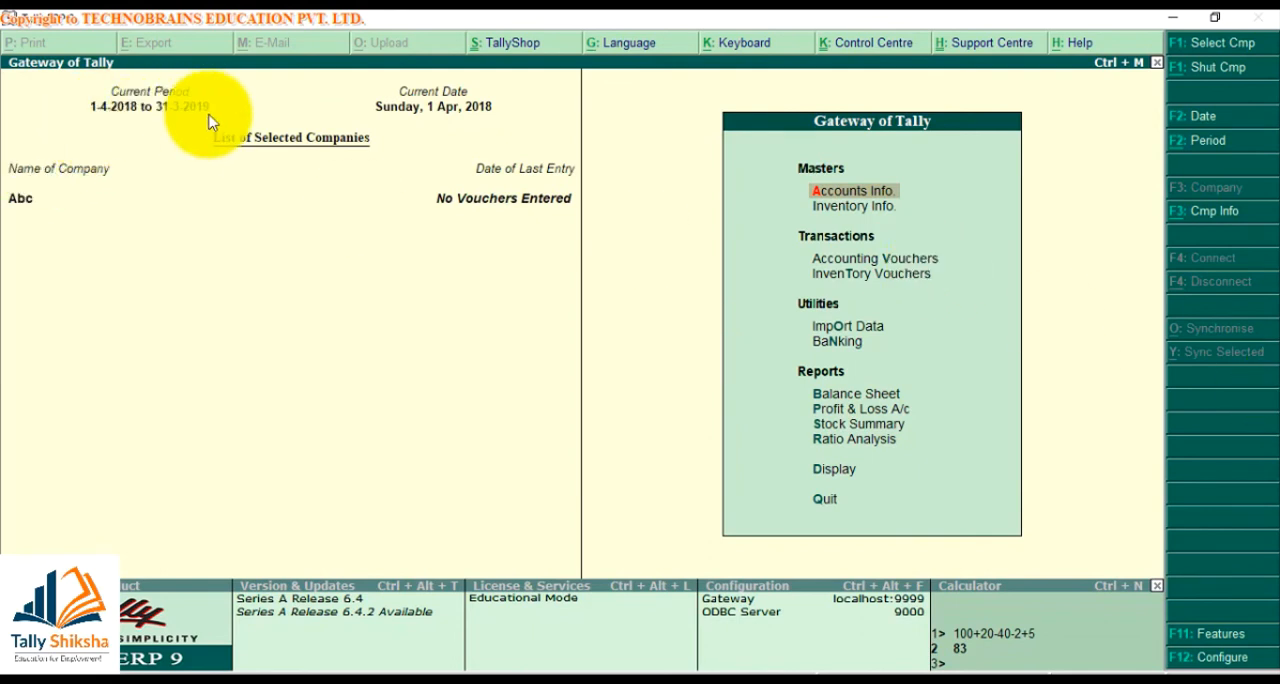
Import vouchers into Abc from the file F:\backup/DayBook.xml
{"action": "key", "text": "o"}
{"action": "key", "text": "Down"}
{"action": "key", "text": "Return"}
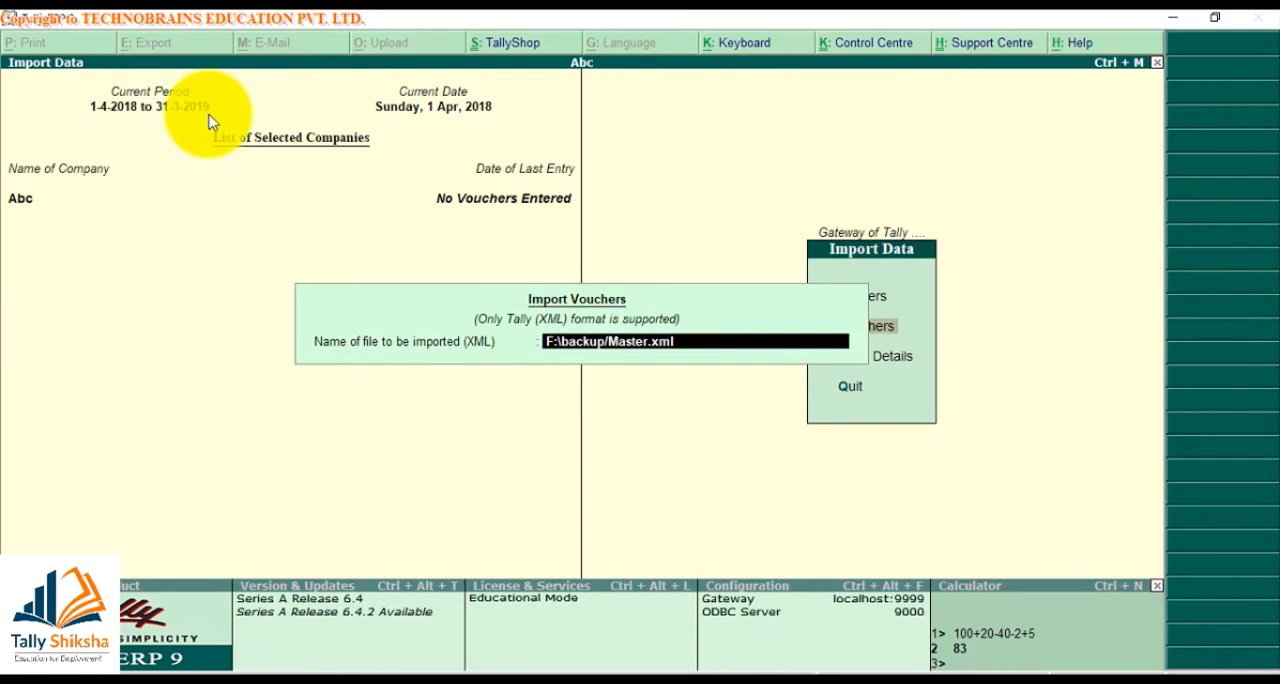
{"action": "key", "text": "BackSpace"}
{"action": "key", "text": "BackSpace"}
{"action": "key", "text": "BackSpace"}
{"action": "key", "text": "BackSpace"}
{"action": "key", "text": "BackSpace"}
{"action": "key", "text": "BackSpace"}
{"action": "key", "text": "BackSpace"}
{"action": "key", "text": "BackSpace"}
{"action": "key", "text": "BackSpace"}
{"action": "key", "text": "BackSpace"}
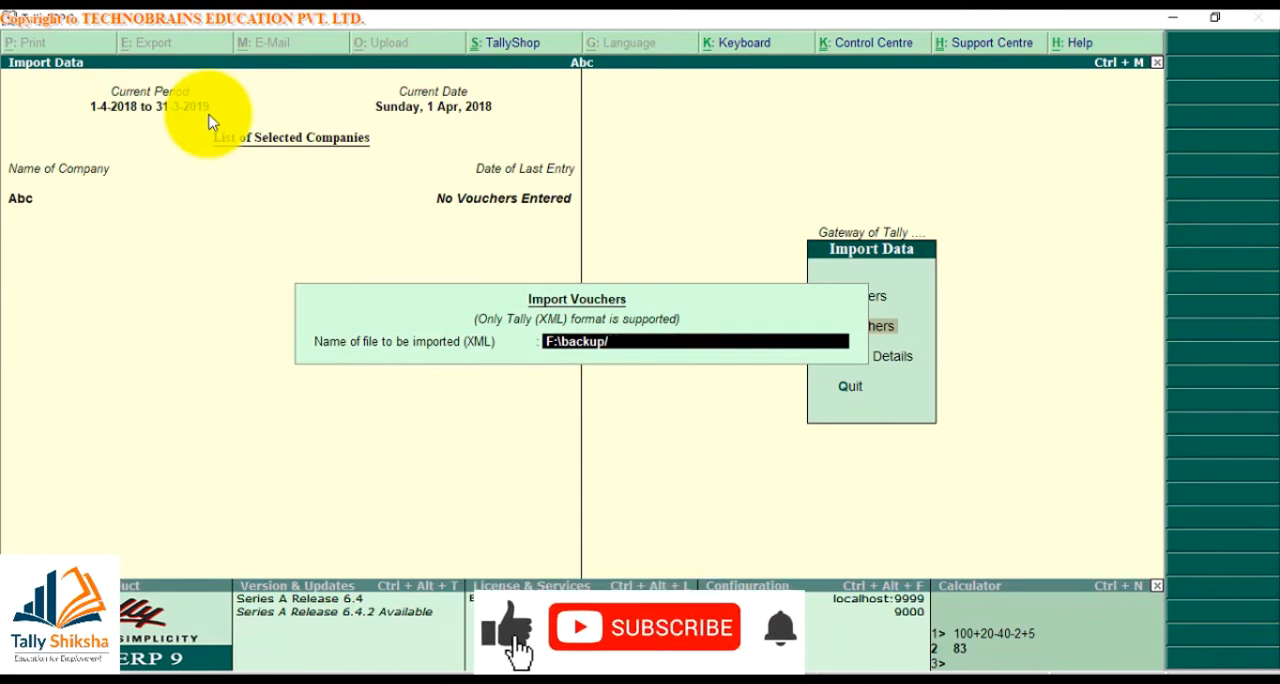
{"action": "key", "text": "alt+Tab"}
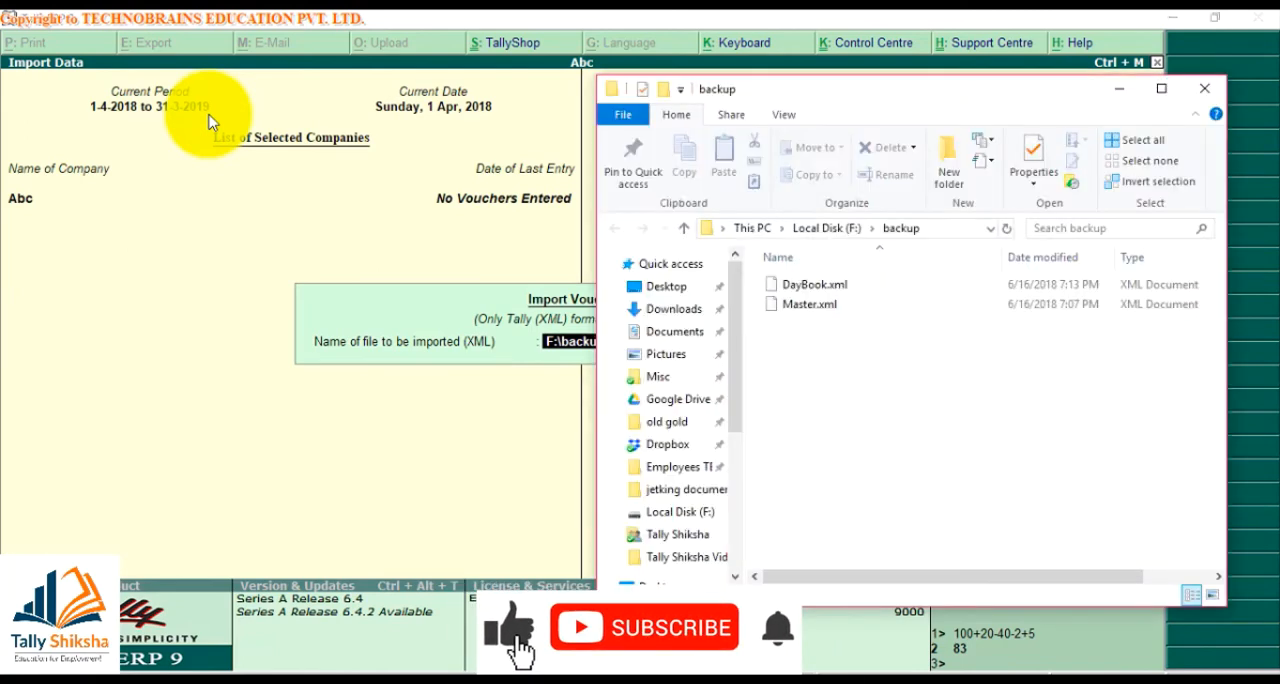
{"action": "key", "text": "alt+Tab"}
{"action": "type", "text": "Dat"}
{"action": "key", "text": "BackSpace"}
{"action": "type", "text": "y"}
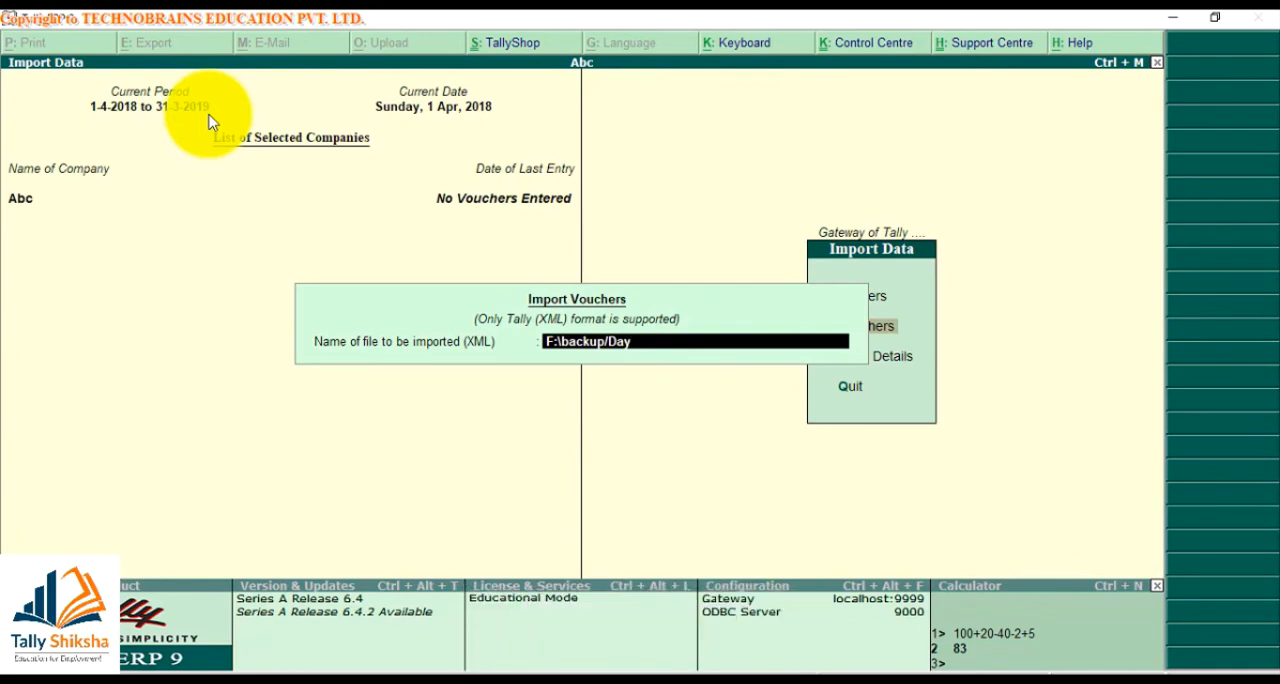
{"action": "type", "text": "Book.xml"}
{"action": "key", "text": "Return"}
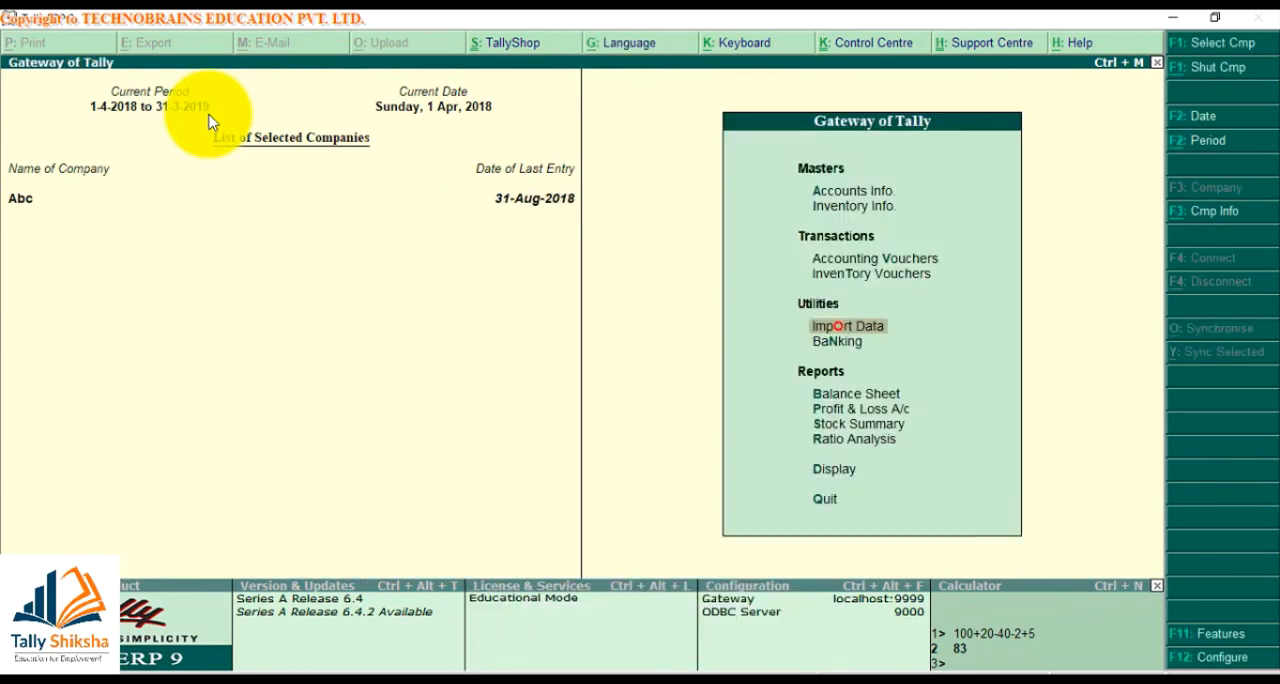
{"action": "key", "text": "Escape"}
{"action": "key", "text": "Escape"}
Check Abc's Day Book for the imported vouchers over the period 1-Apr-2018 to 31-Aug-2018
{"action": "key", "text": "d"}
{"action": "key", "text": "d"}
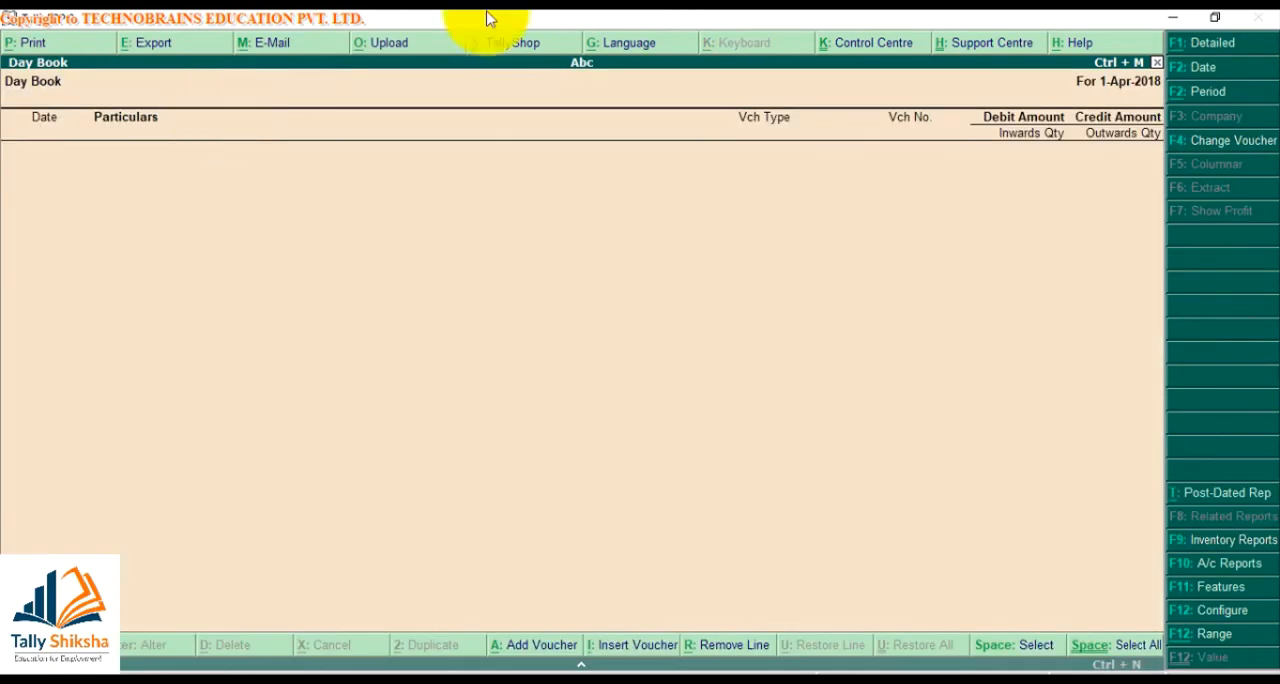
{"action": "left_click", "coordinate": [1221, 72]}
{"action": "key", "text": "space"}
{"action": "key", "text": "Return"}
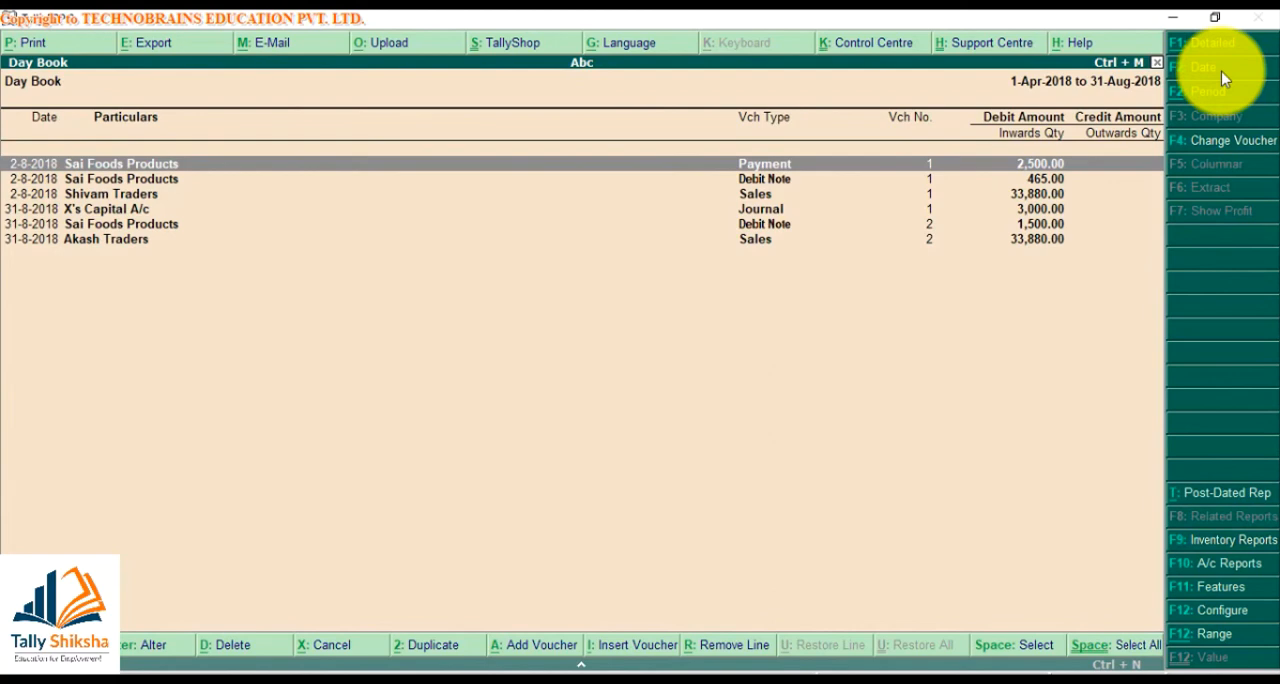
{"action": "key", "text": "Escape"}
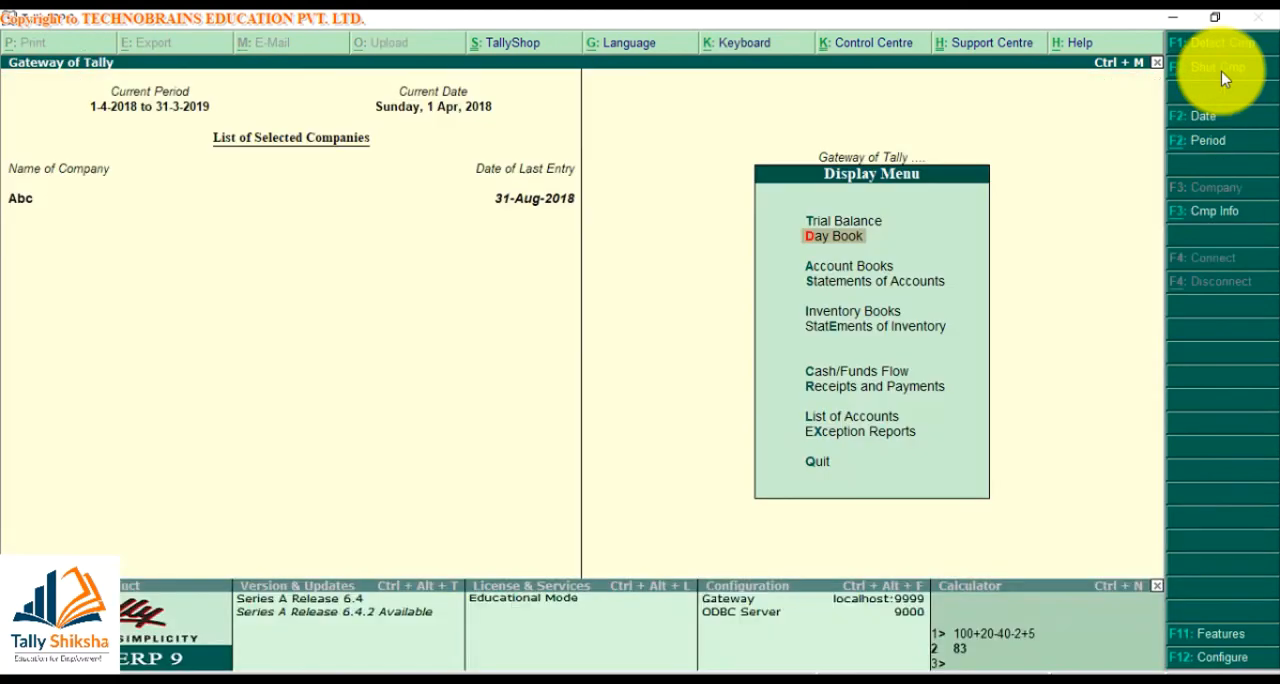
{"action": "key", "text": "Escape"}
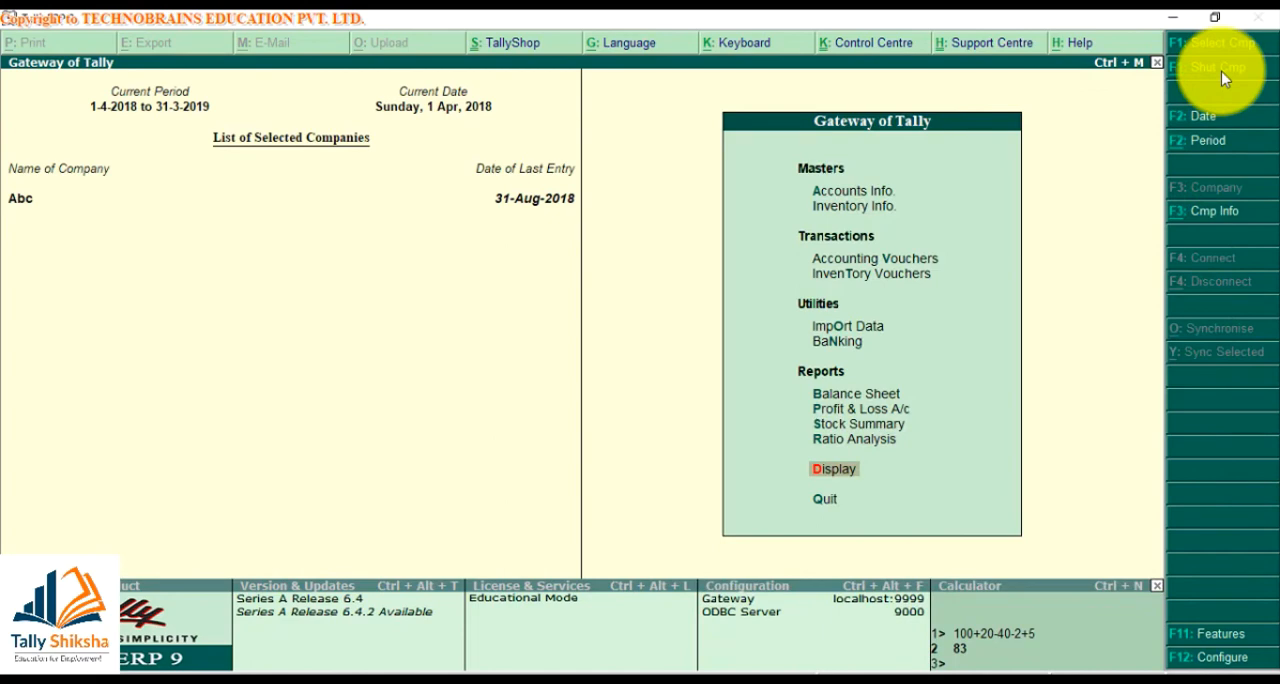
Reopen Abc's Day Book with the period 1-Apr-2018 to 31-Aug-2018
{"action": "key", "text": "Return"}
{"action": "key", "text": "Return"}
{"action": "key", "text": "F2"}
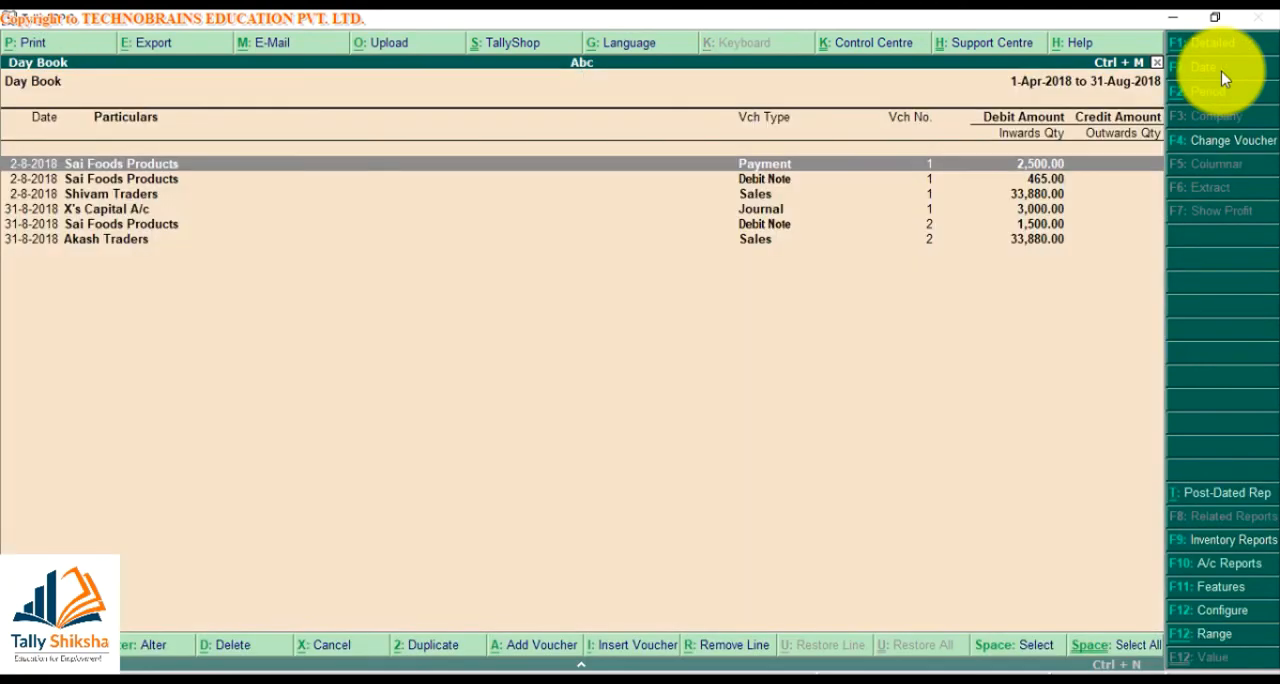
Set up a Day Book export with Default (All Languages) in Excel (Spreadsheet) format
{"action": "key", "text": "alt+e"}
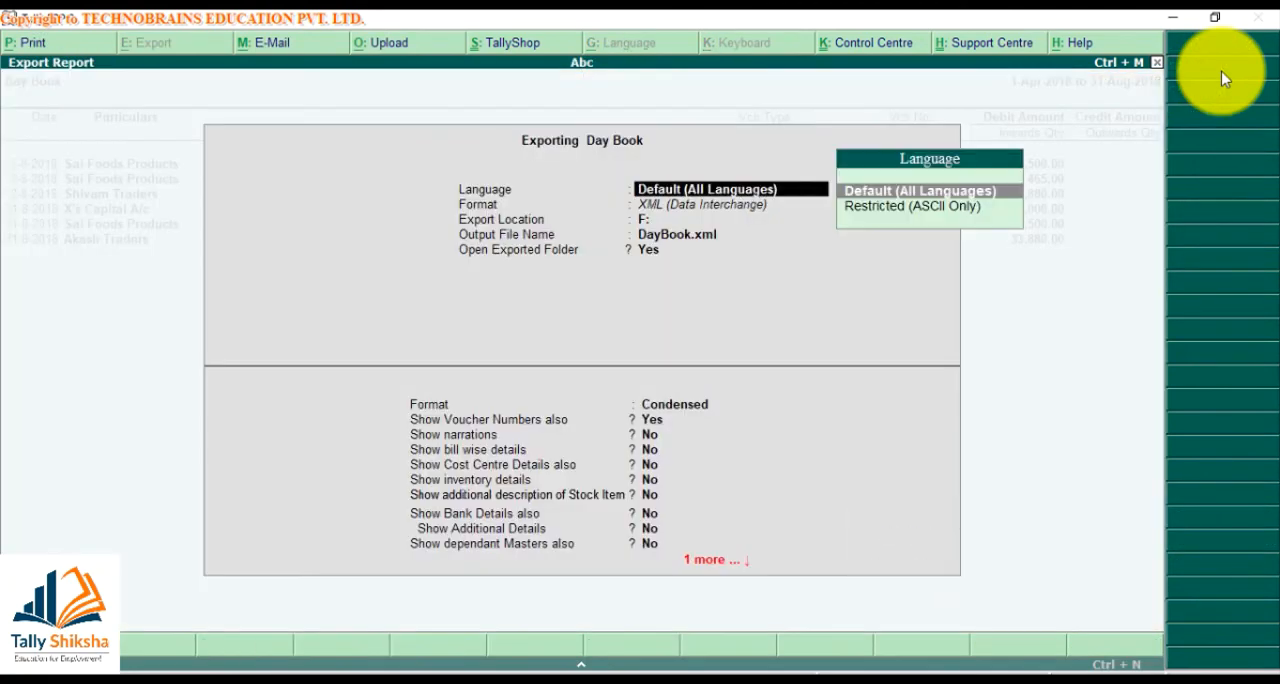
{"action": "key", "text": "Return"}
{"action": "key", "text": "Up"}
{"action": "key", "text": "Up"}
{"action": "key", "text": "Up"}
{"action": "key", "text": "Up"}
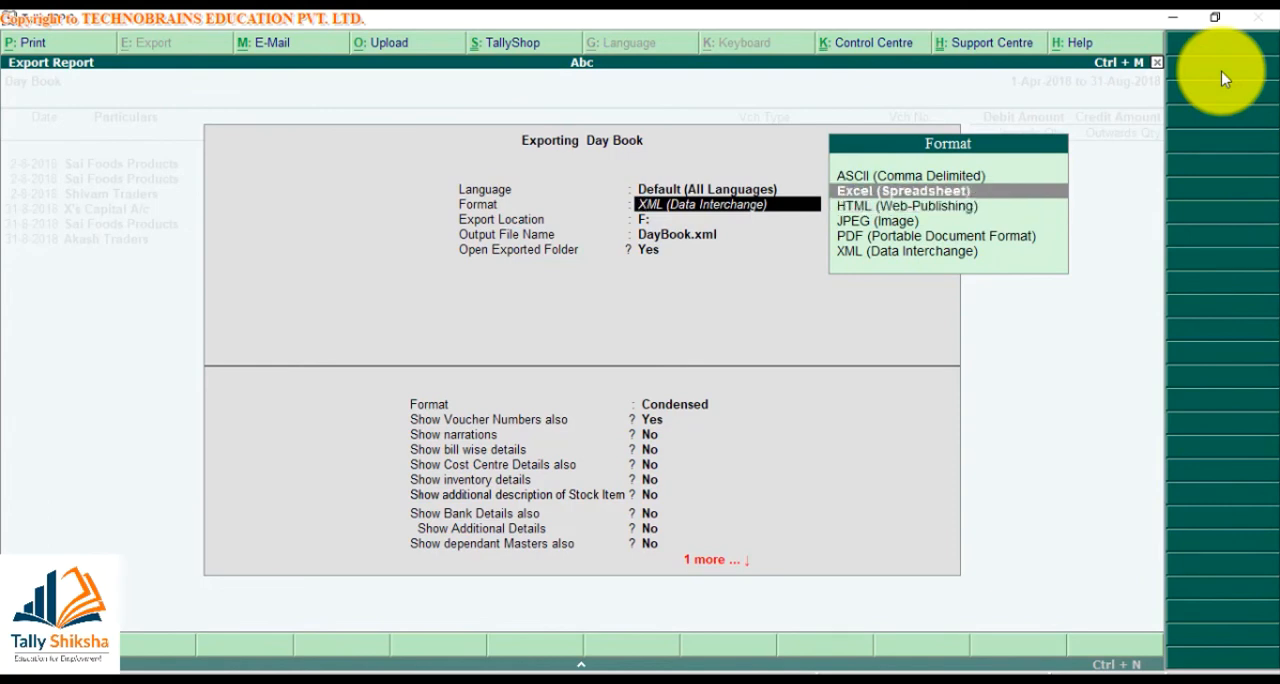
{"action": "key", "text": "Return"}
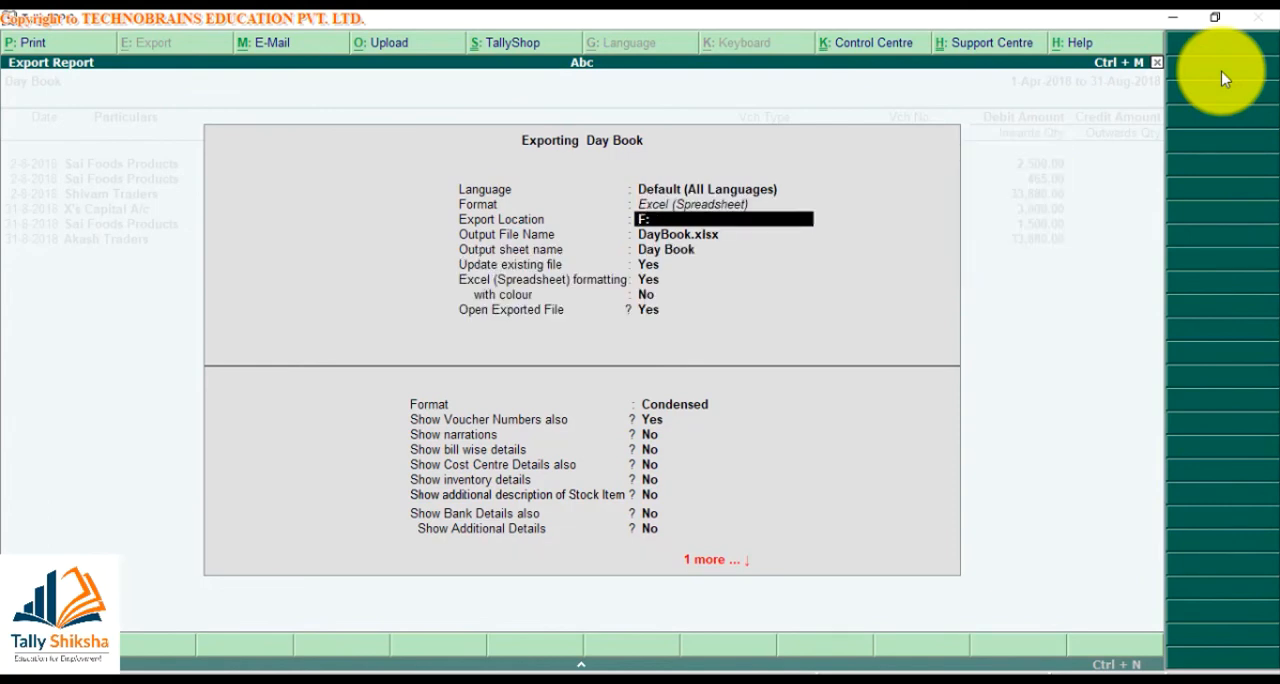
Export the Day Book to F: as DayBook.xlsx, keeping the Condensed format and the default options
{"action": "key", "text": "Return"}
{"action": "key", "text": "Return"}
{"action": "key", "text": "Return"}
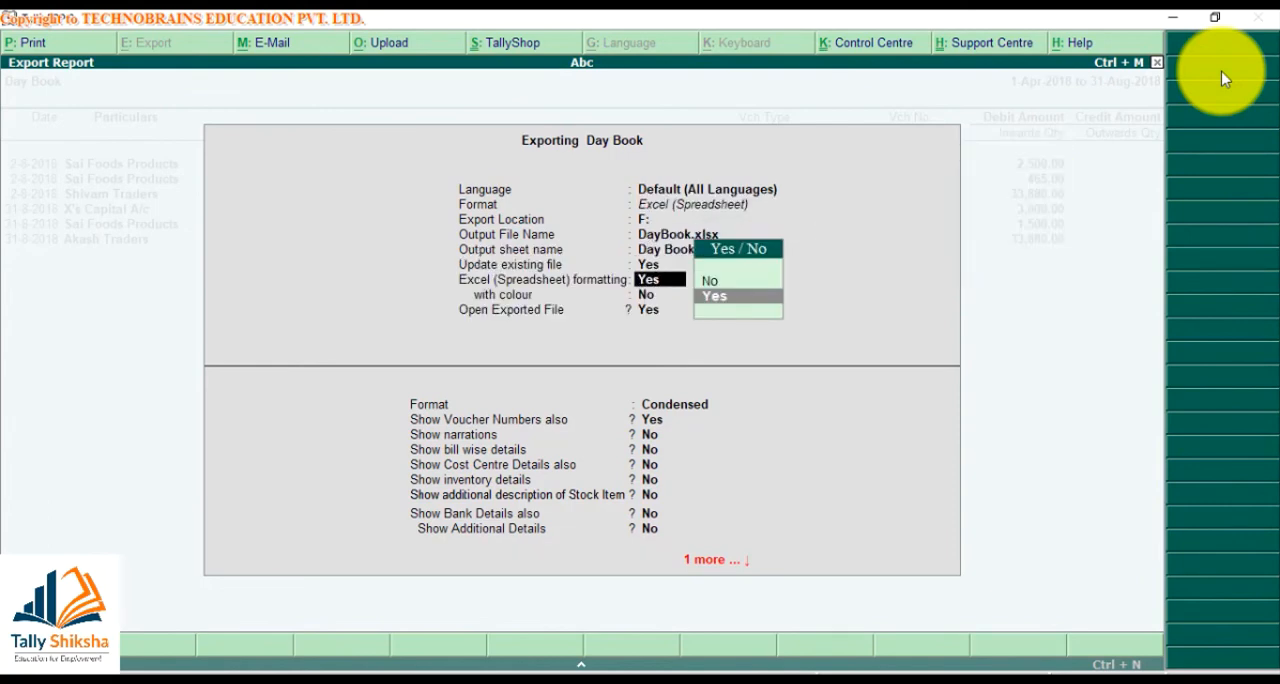
{"action": "key", "text": "Return"}
{"action": "key", "text": "Return"}
{"action": "key", "text": "Return"}
{"action": "key", "text": "Return"}
{"action": "key", "text": "Return"}
{"action": "key", "text": "Return"}
{"action": "key", "text": "Return"}
{"action": "key", "text": "Return"}
{"action": "key", "text": "Return"}
{"action": "key", "text": "Return"}
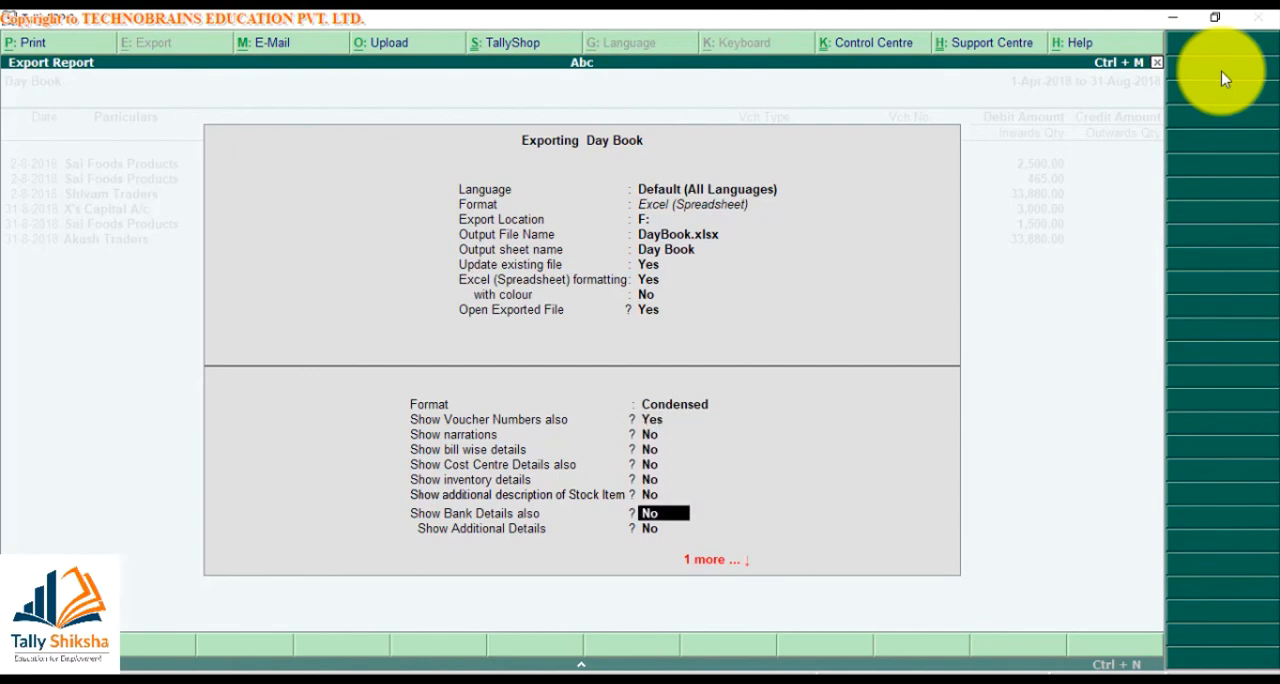
{"action": "key", "text": "Return"}
{"action": "key", "text": "Return"}
{"action": "key", "text": "Return"}
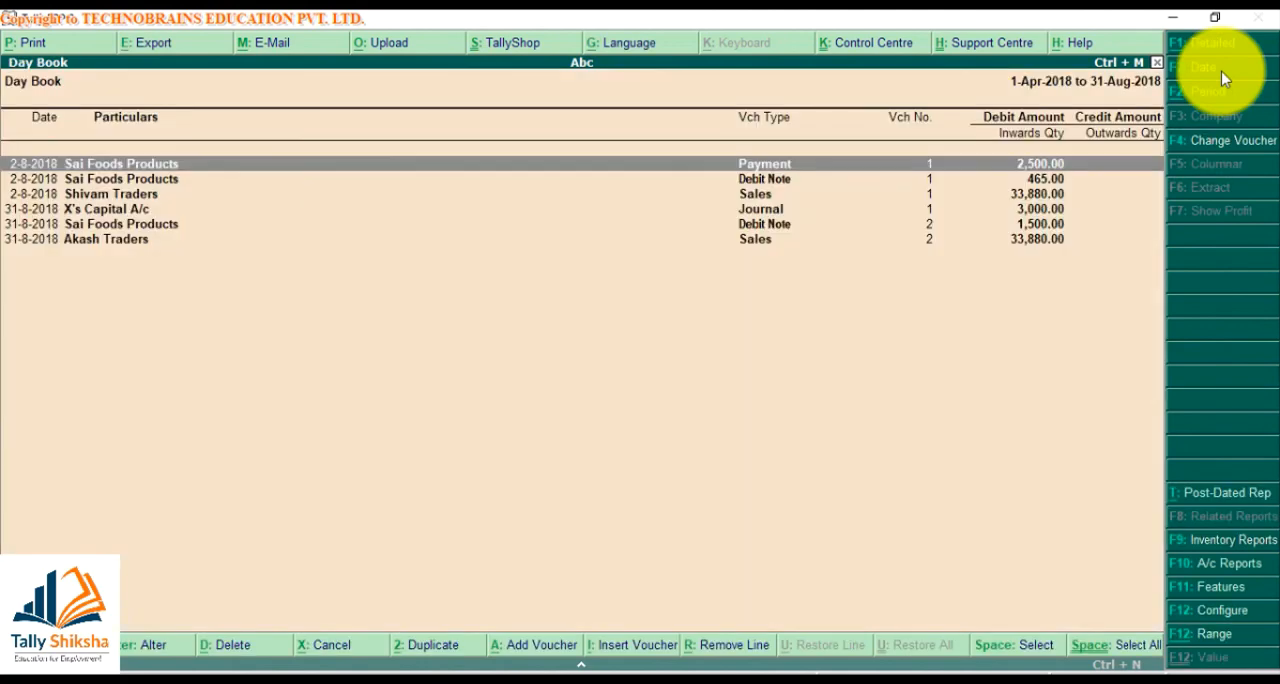
{"action": "key", "text": "alt+e"}
{"action": "key", "text": "Return"}
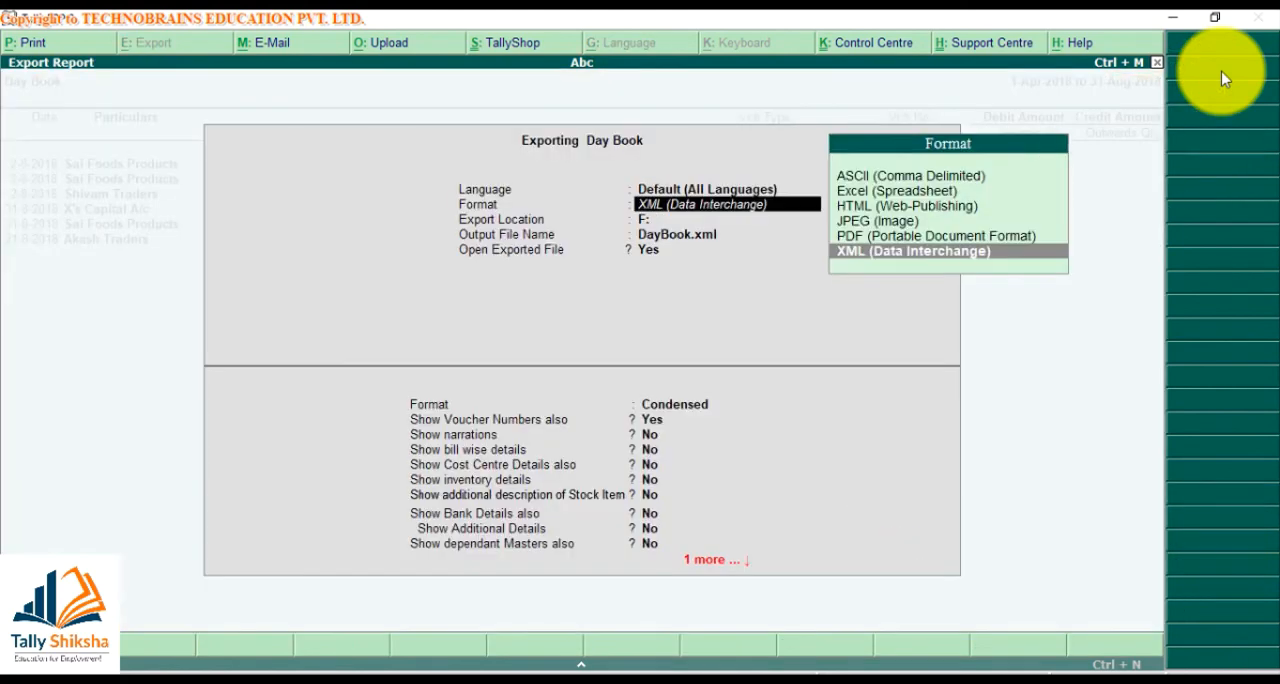
{"action": "key", "text": "Escape"}
{"action": "key", "text": "Escape"}
{"action": "key", "text": "Escape"}
{"action": "key", "text": "Escape"}
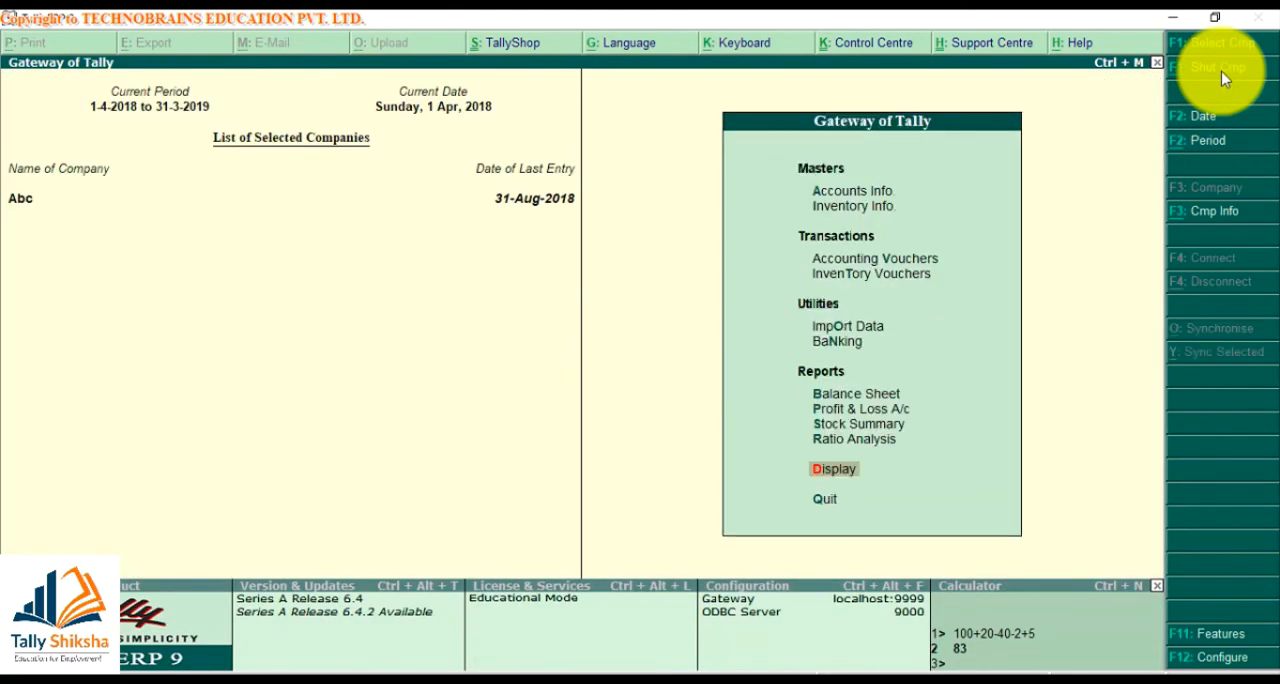